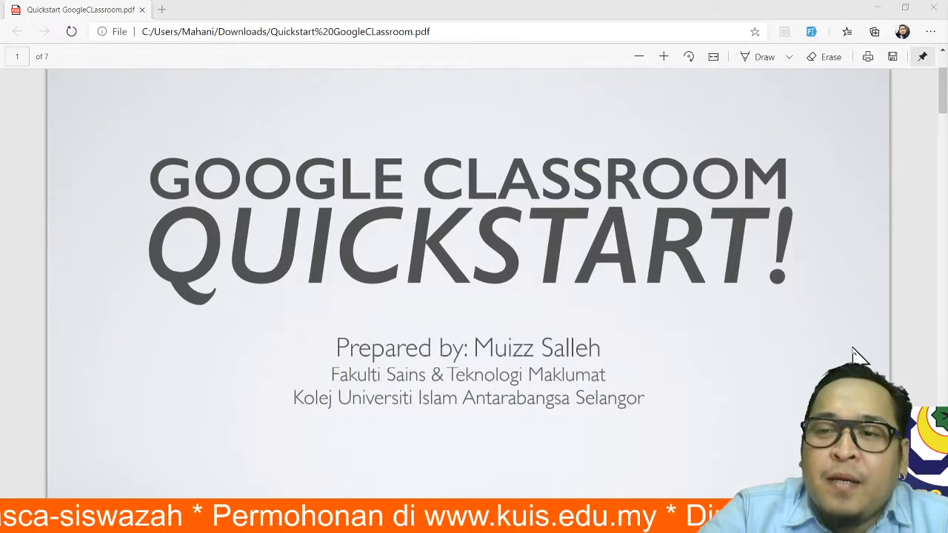
- Scroll the Quickstart PDF from the title page past Main Screen to the Classroom Menu slide
scroll(857, 356, "down", 7)
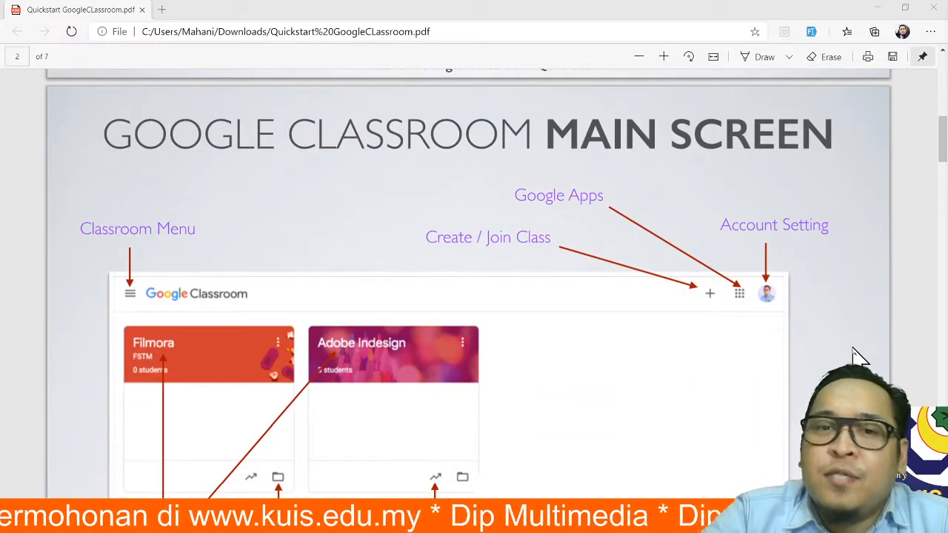
scroll(858, 355, "down", 1)
scroll(857, 356, "up", 1)
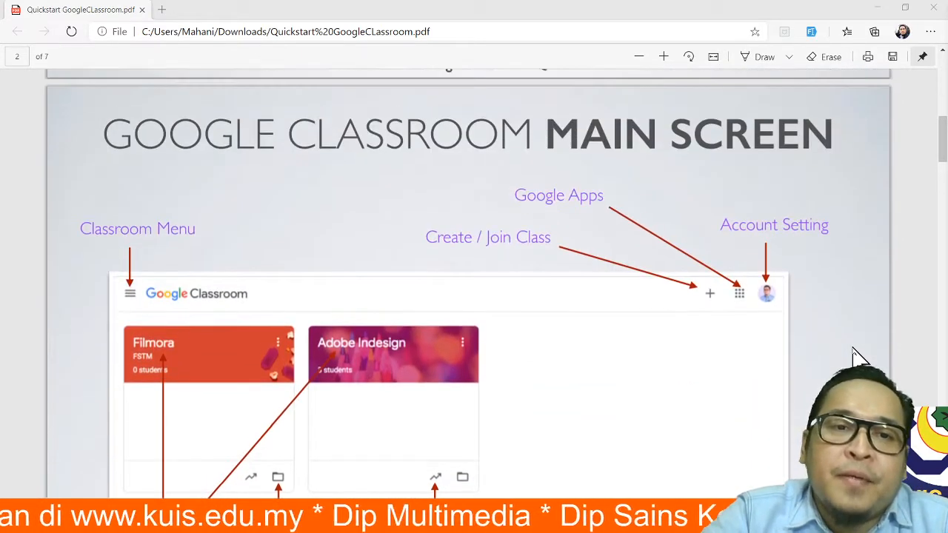
scroll(857, 355, "down", 3)
scroll(857, 356, "down", 3)
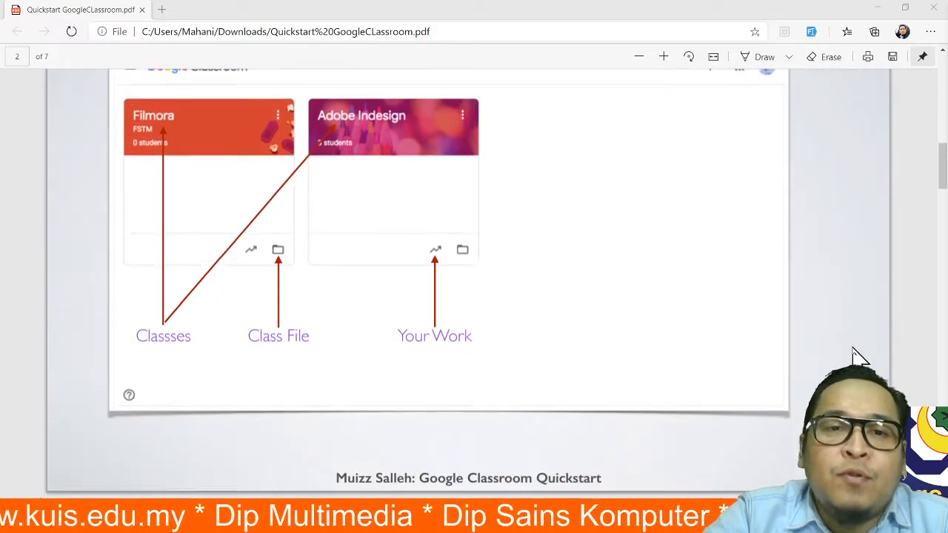
scroll(857, 355, "up", 5)
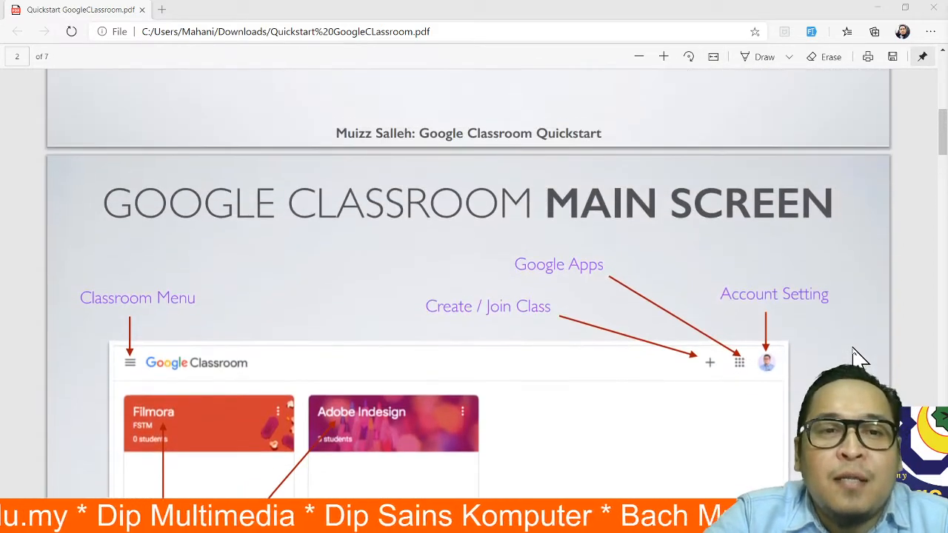
scroll(857, 355, "down", 2)
scroll(857, 356, "down", 2)
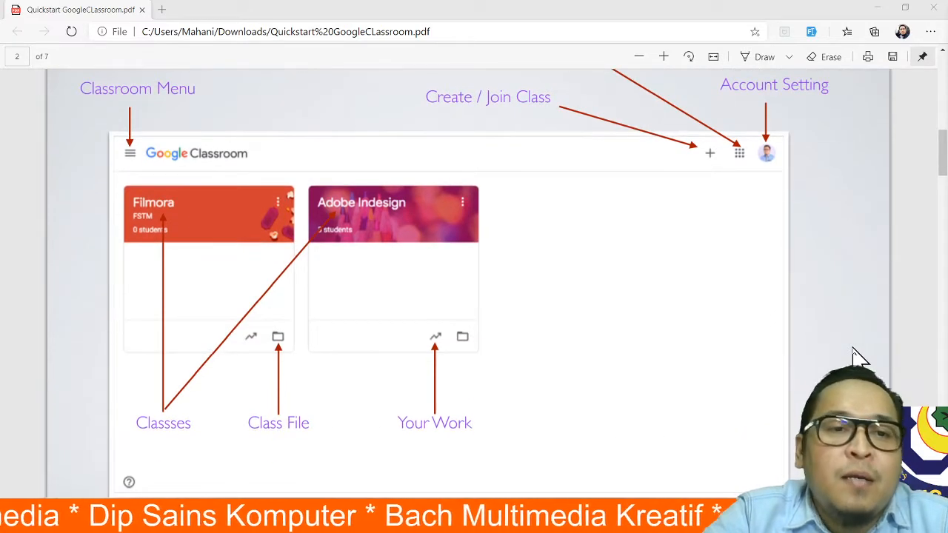
scroll(857, 355, "up", 4)
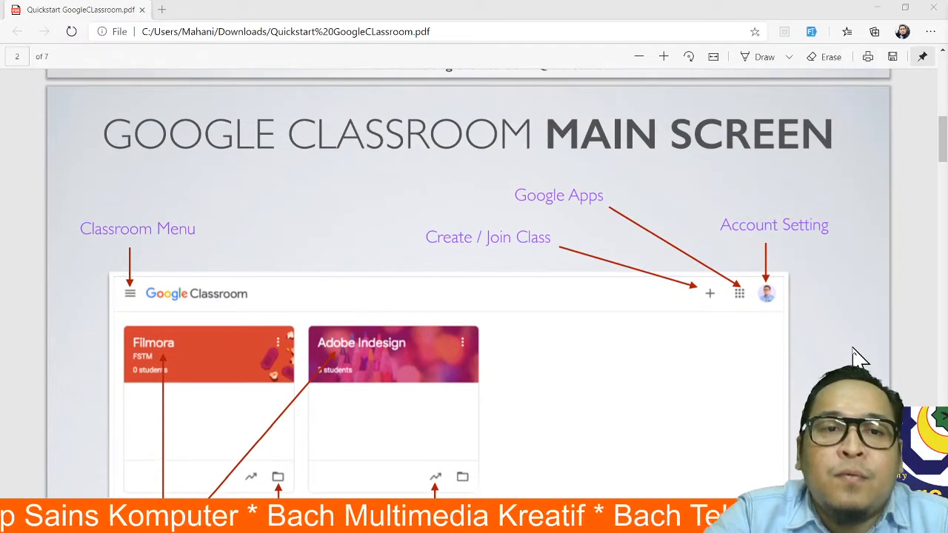
scroll(858, 356, "down", 11)
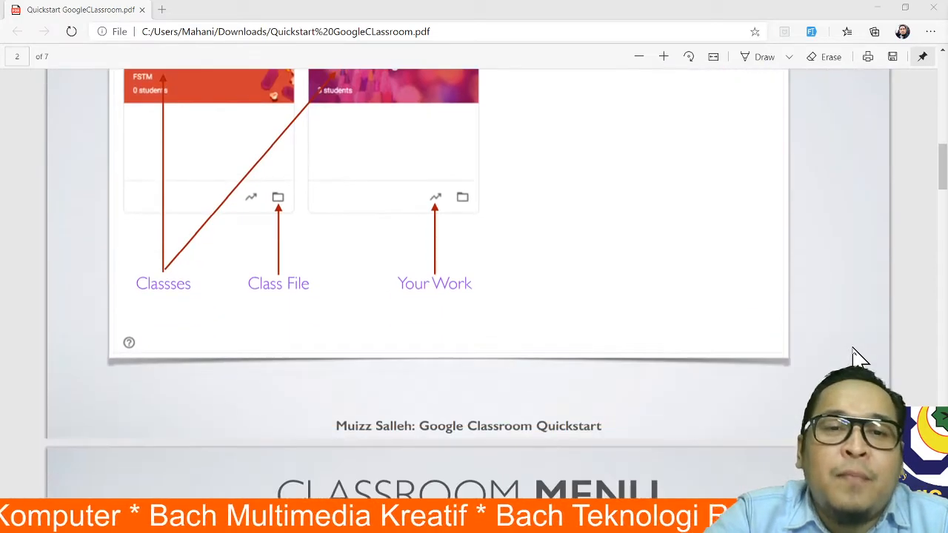
scroll(857, 356, "down", 10)
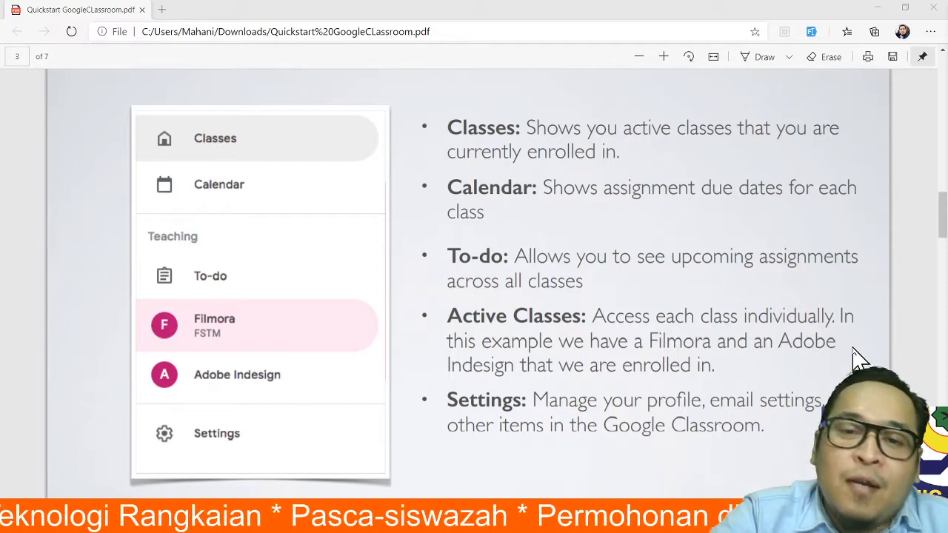
scroll(832, 352, "down", 2)
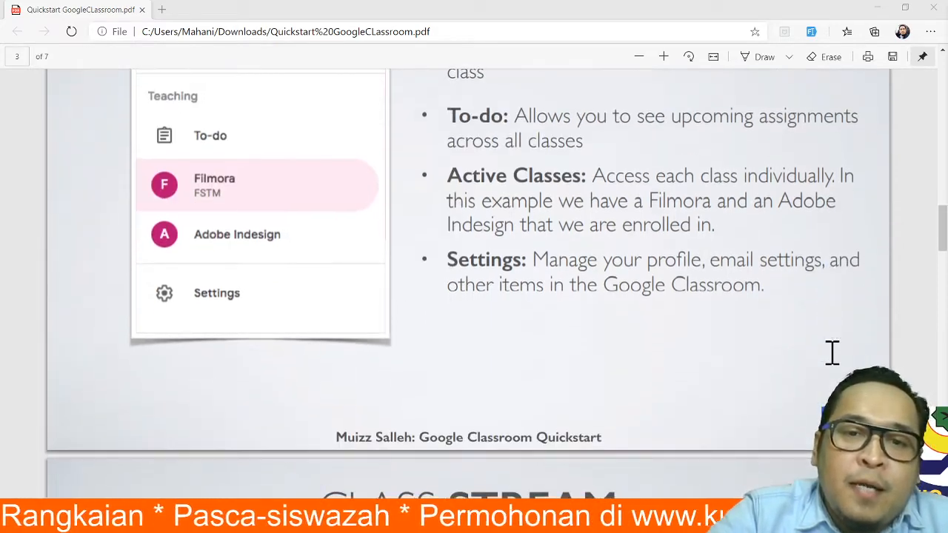
scroll(832, 352, "up", 2)
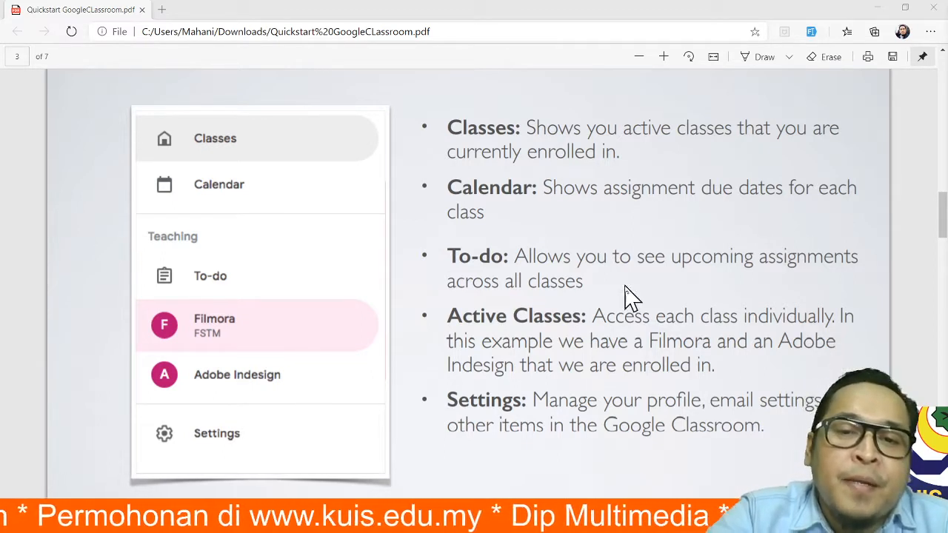
- Scroll the PDF down through pages 4–7 to the final bit.ly link page
scroll(857, 310, "down", 4)
scroll(857, 309, "down", 4)
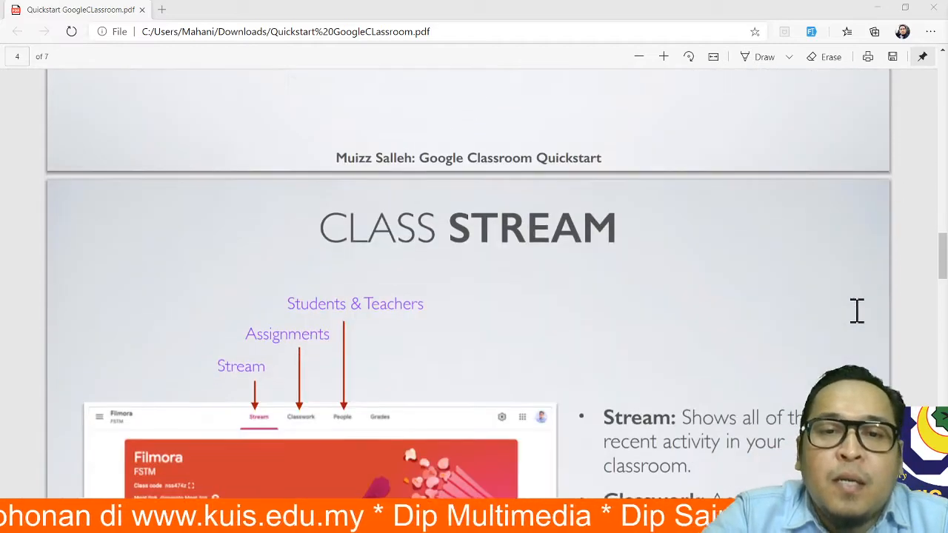
scroll(856, 310, "down", 2)
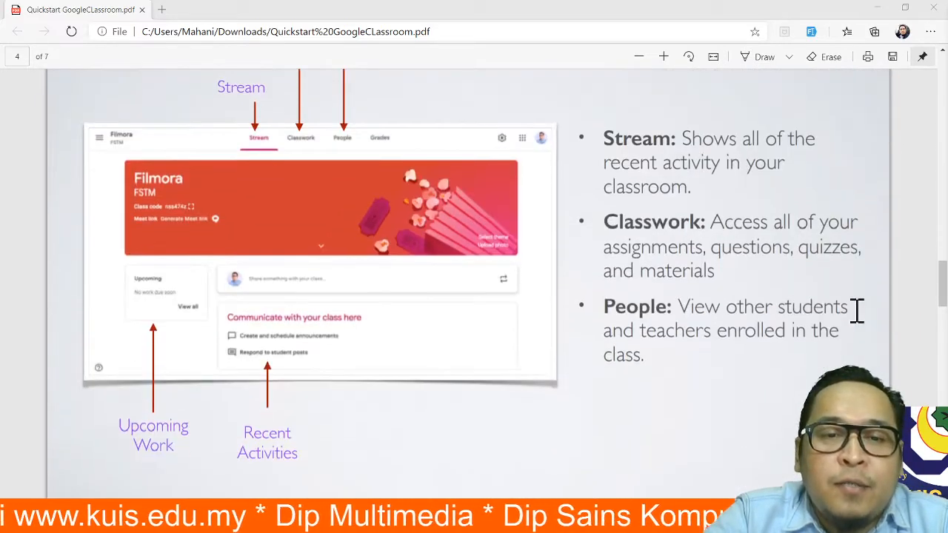
scroll(857, 309, "up", 1)
scroll(856, 309, "down", 3)
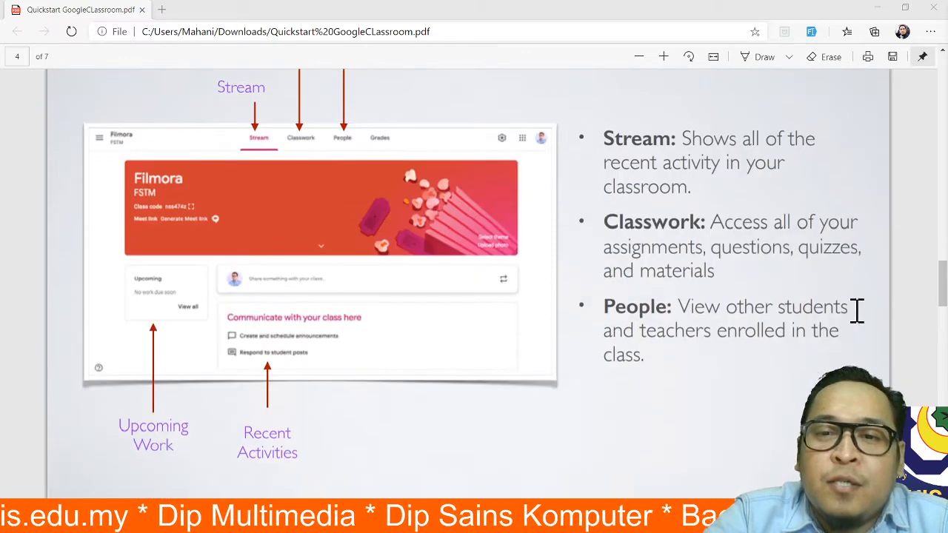
scroll(857, 309, "down", 3)
scroll(857, 309, "down", 10)
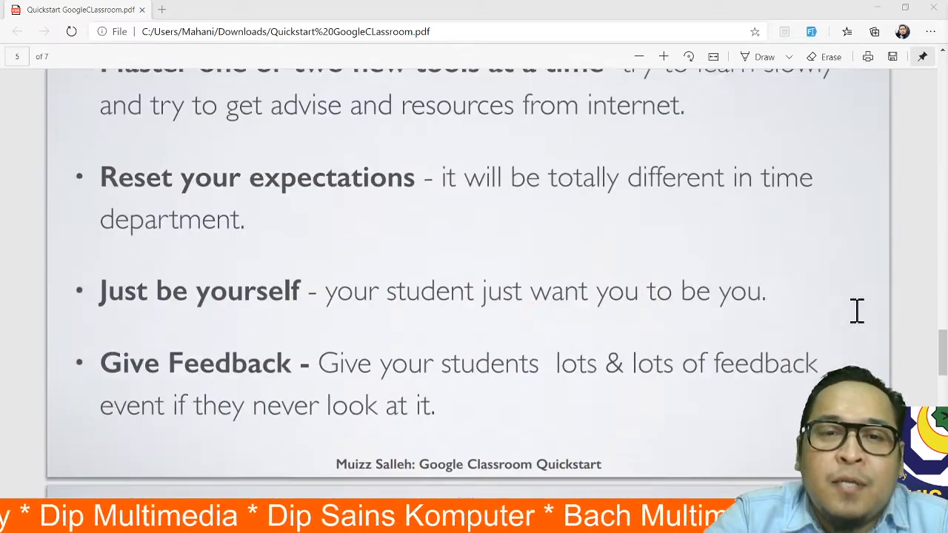
scroll(857, 310, "down", 1)
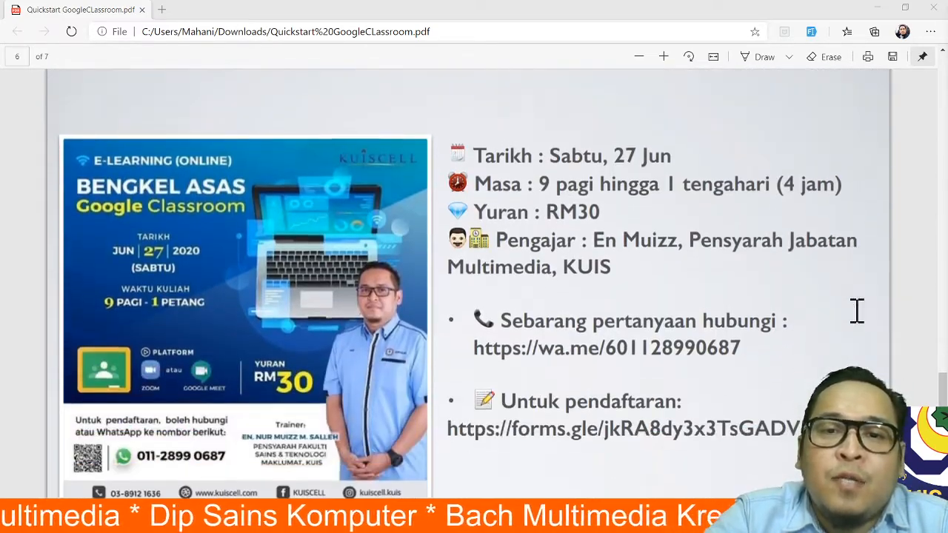
scroll(857, 309, "up", 2)
scroll(857, 309, "down", 1)
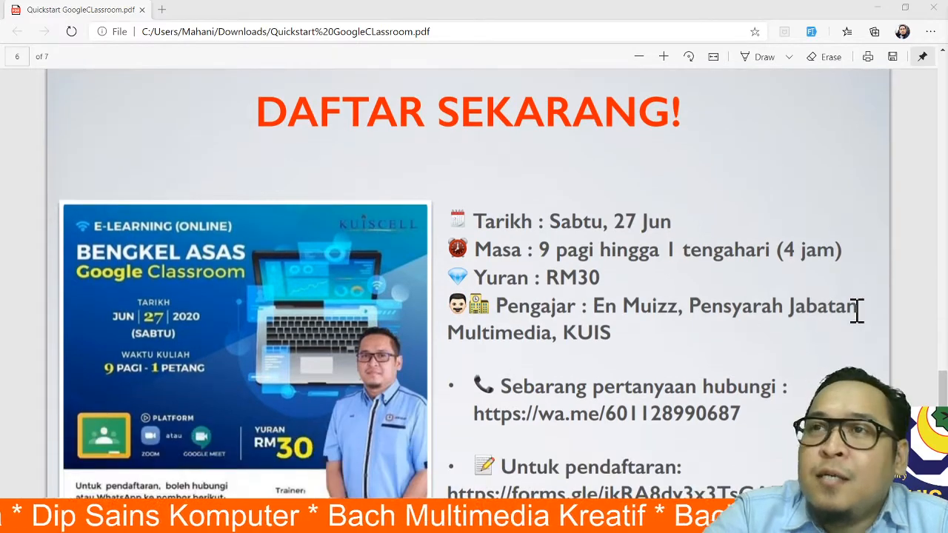
scroll(856, 310, "down", 2)
scroll(856, 309, "up", 2)
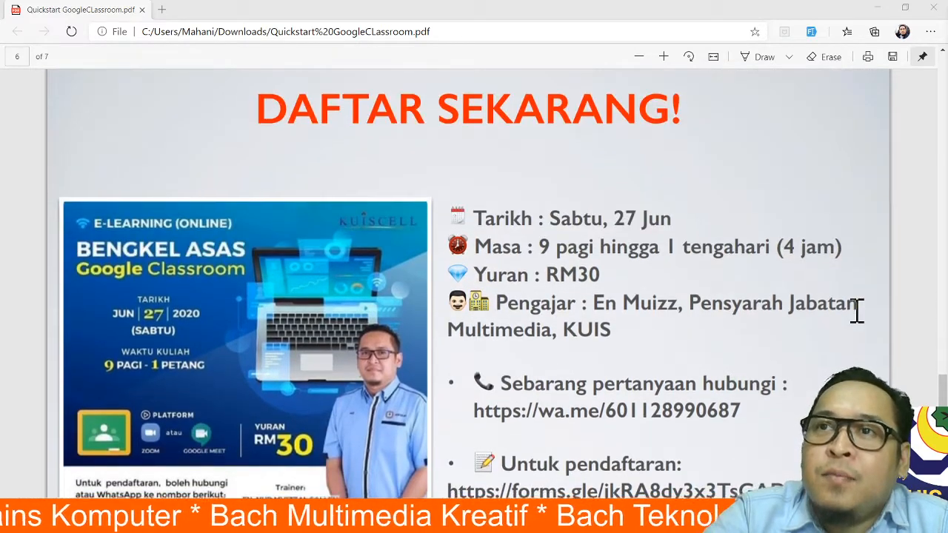
scroll(857, 310, "down", 1)
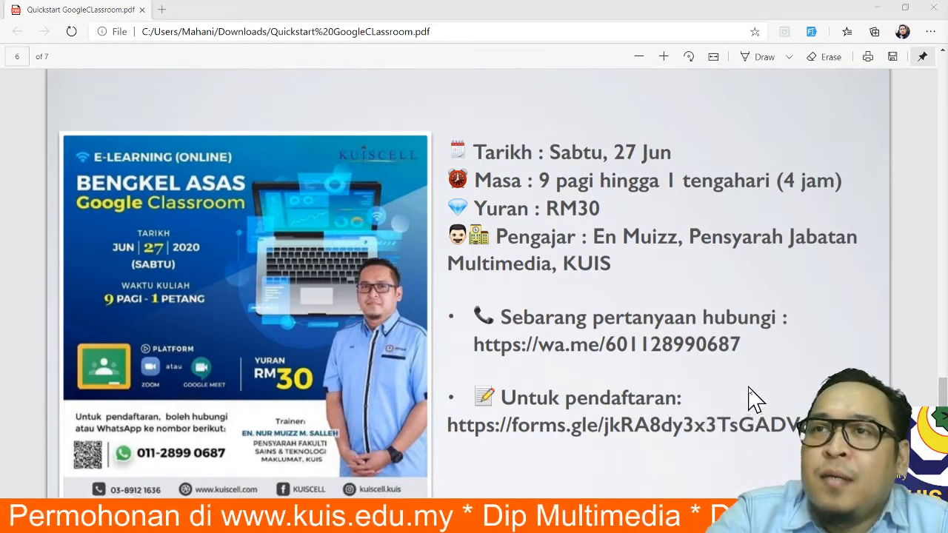
scroll(752, 381, "down", 8)
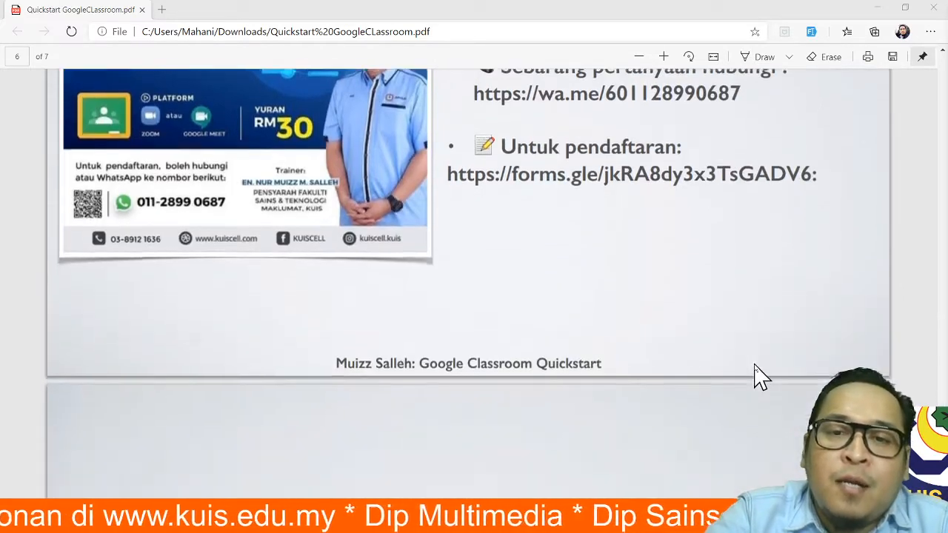
scroll(759, 376, "down", 2)
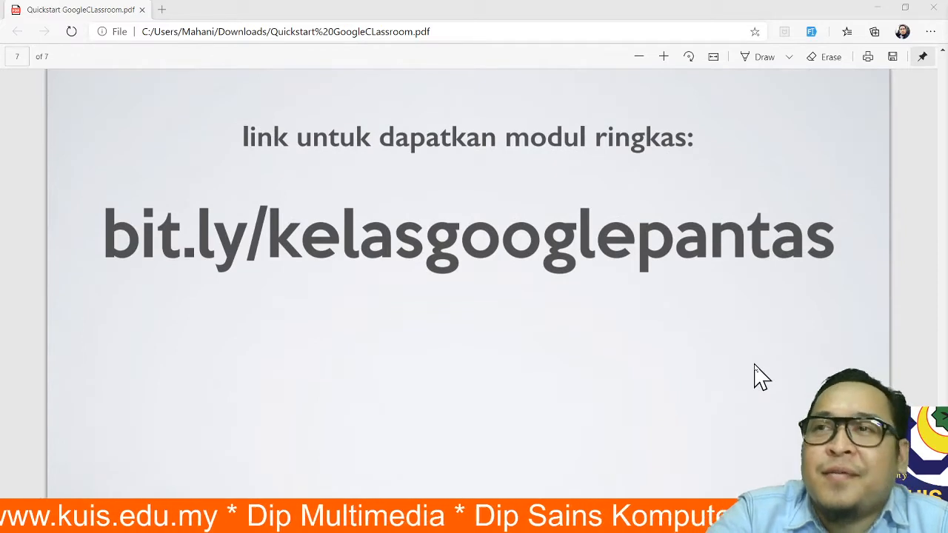
- Scroll back up to the 'Google Classroom Quickstart!' title page on page 1
scroll(759, 376, "up", 1)
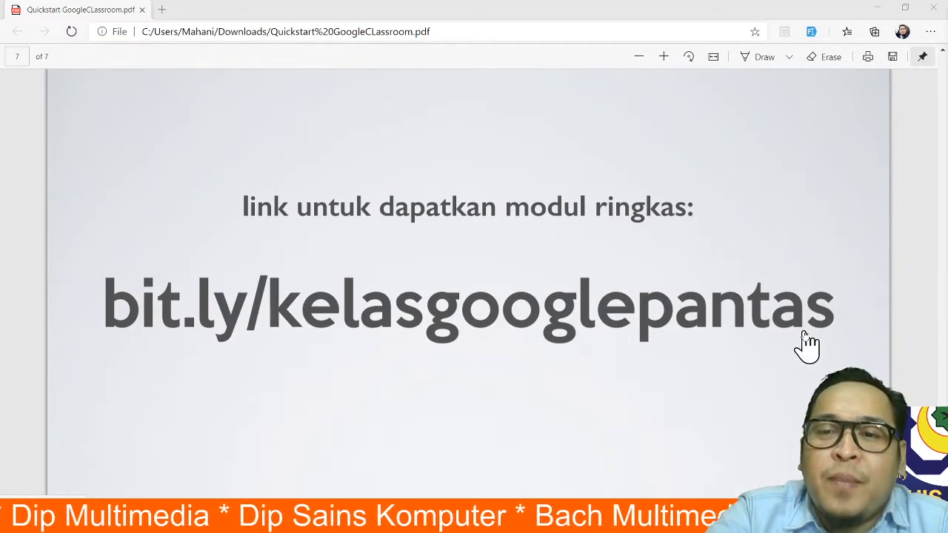
scroll(805, 346, "up", 12)
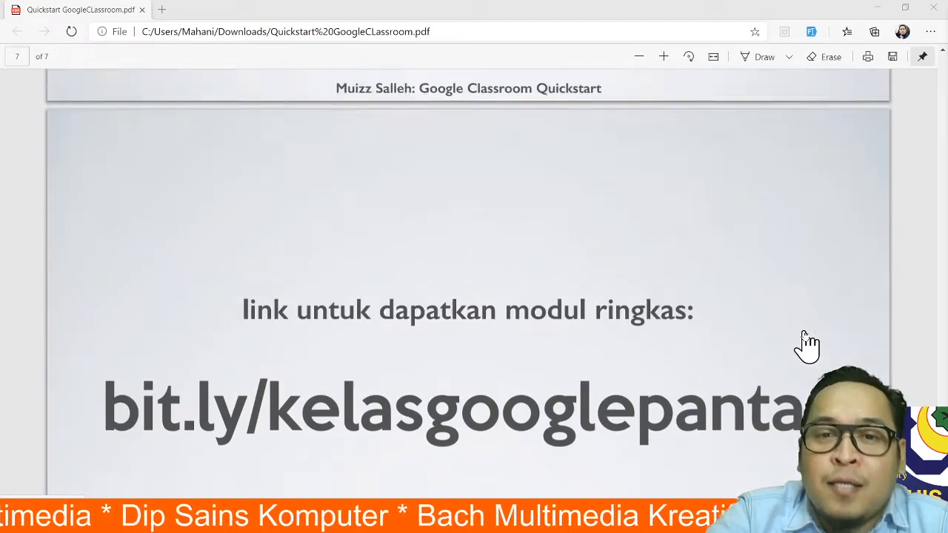
scroll(805, 348, "up", 12)
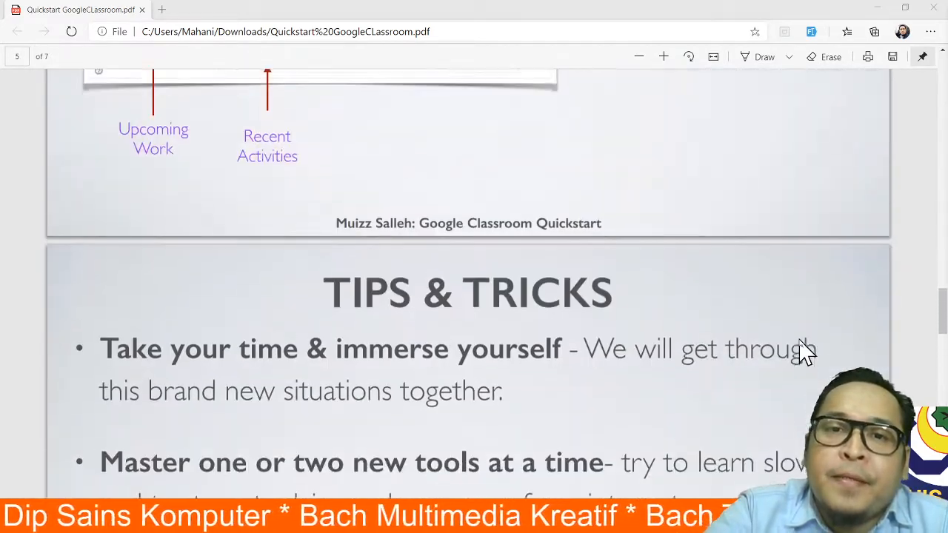
scroll(805, 348, "up", 12)
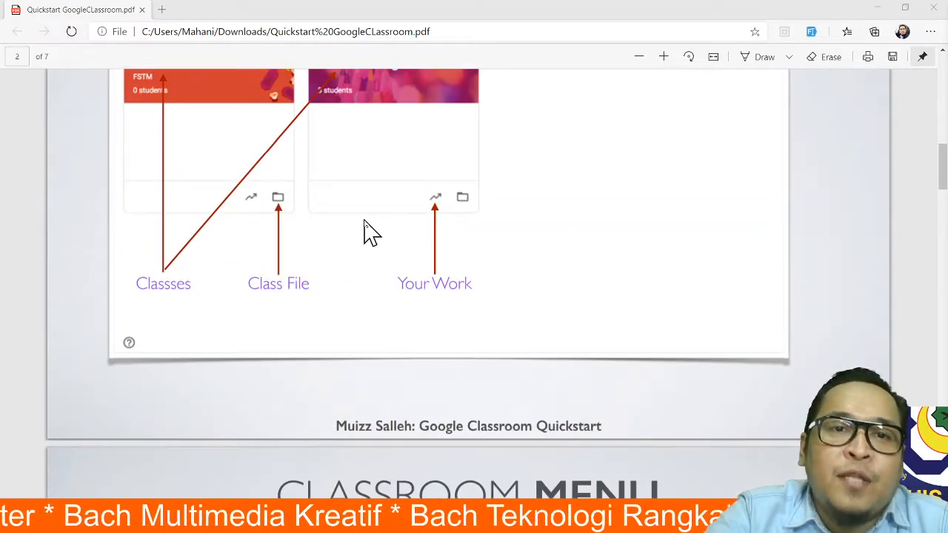
scroll(370, 231, "up", 5)
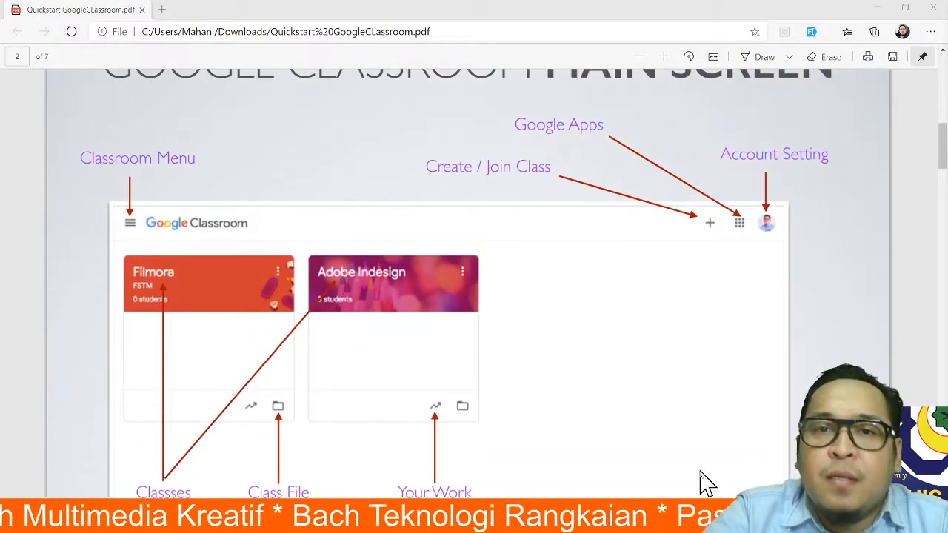
scroll(709, 271, "up", 10)
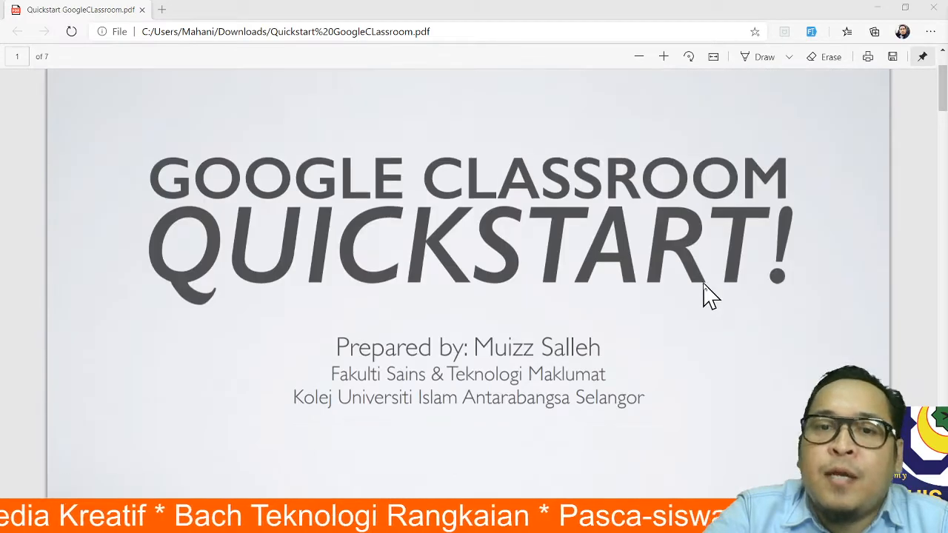
scroll(704, 296, "up", 2)
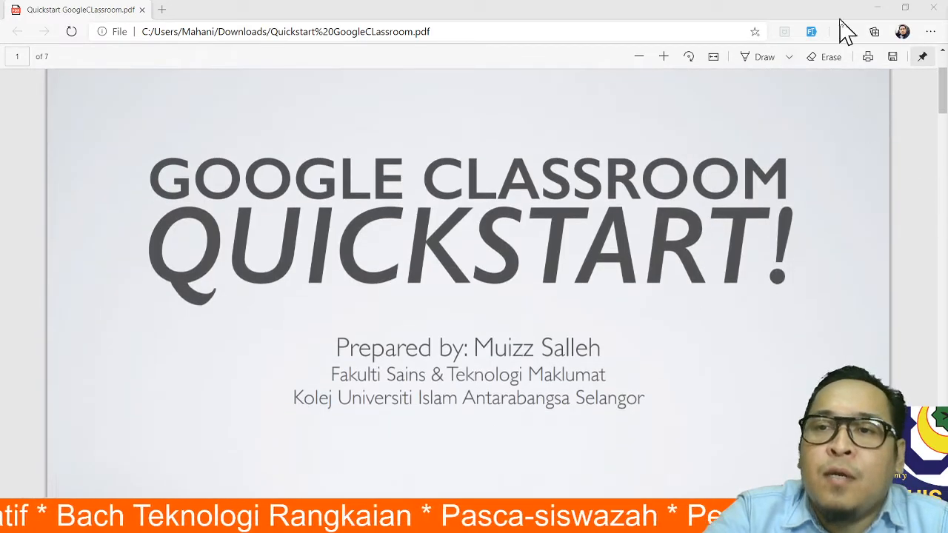
- Open a new InPrivate window and navigate to classroom.google.com
left_click(930, 32)
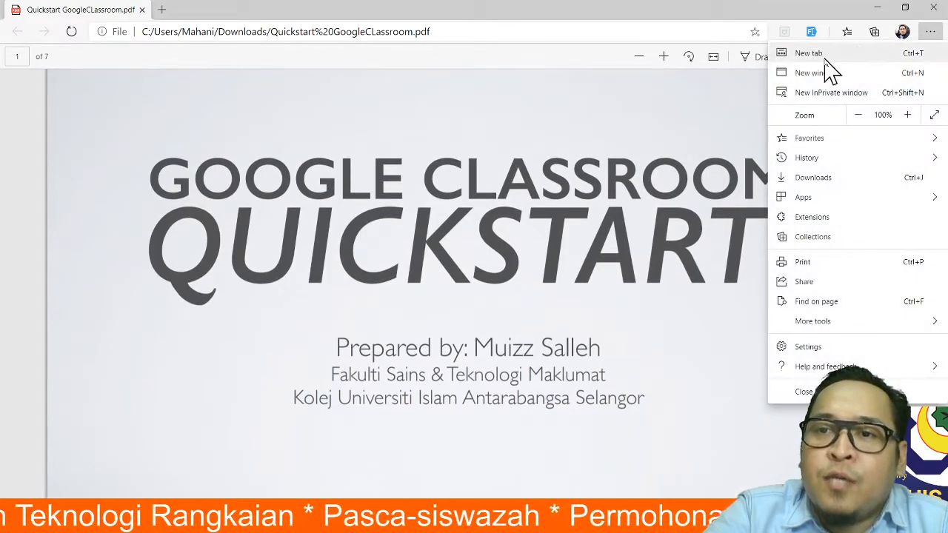
left_click(816, 92)
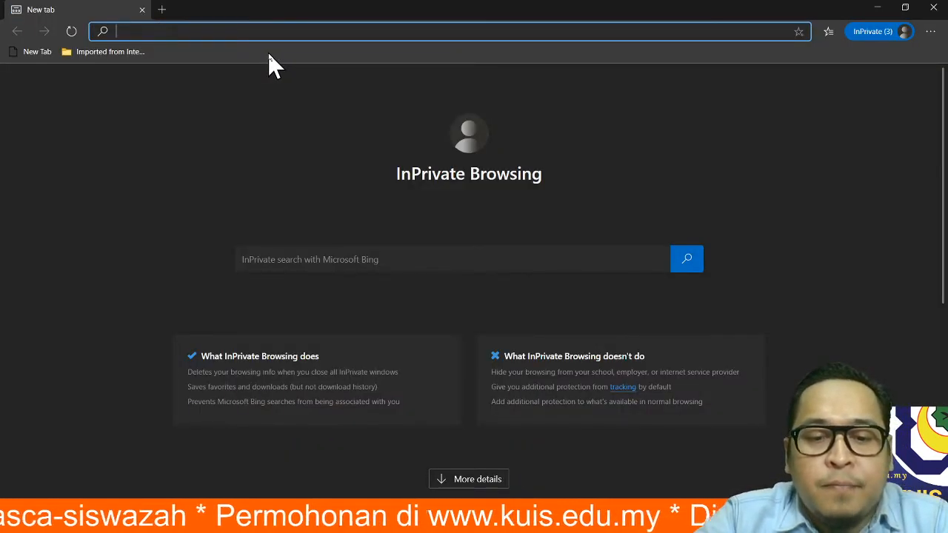
type("classroom.google.com")
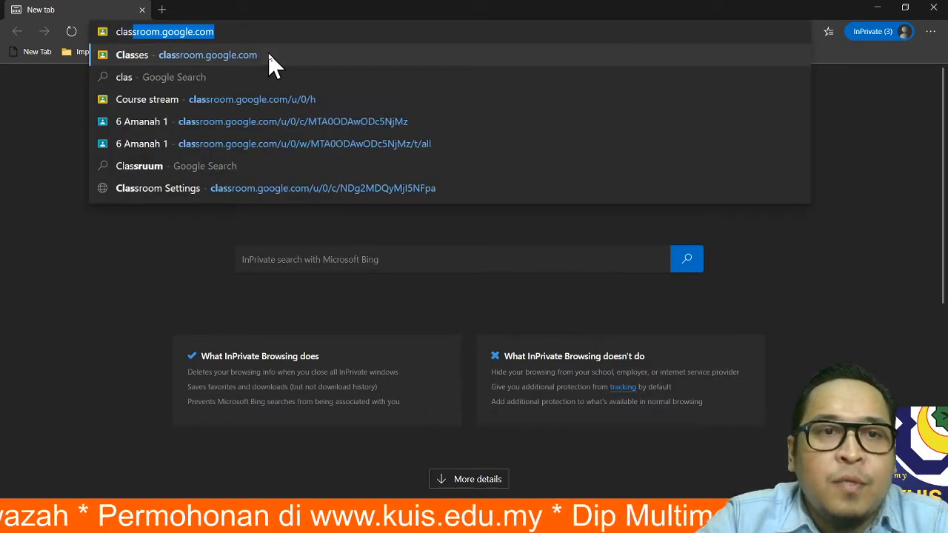
key("End")
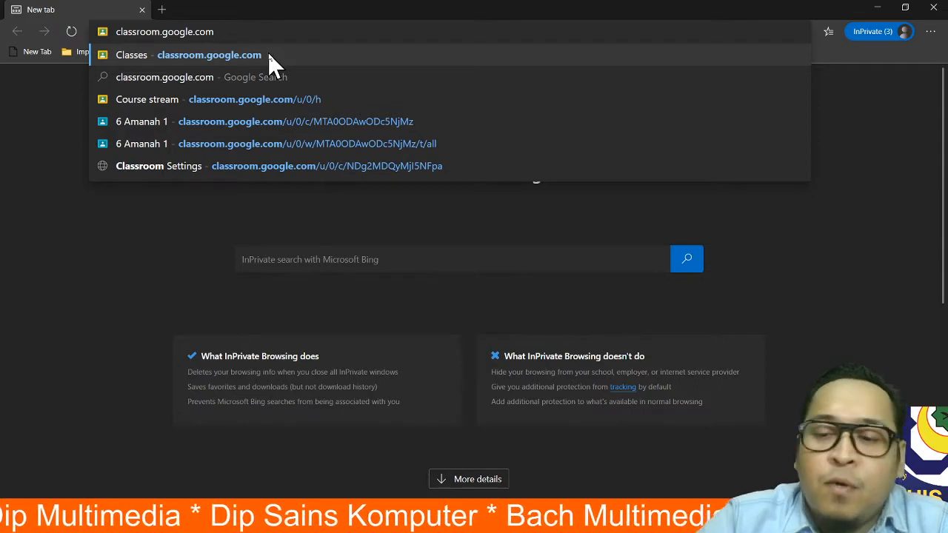
left_click(268, 55)
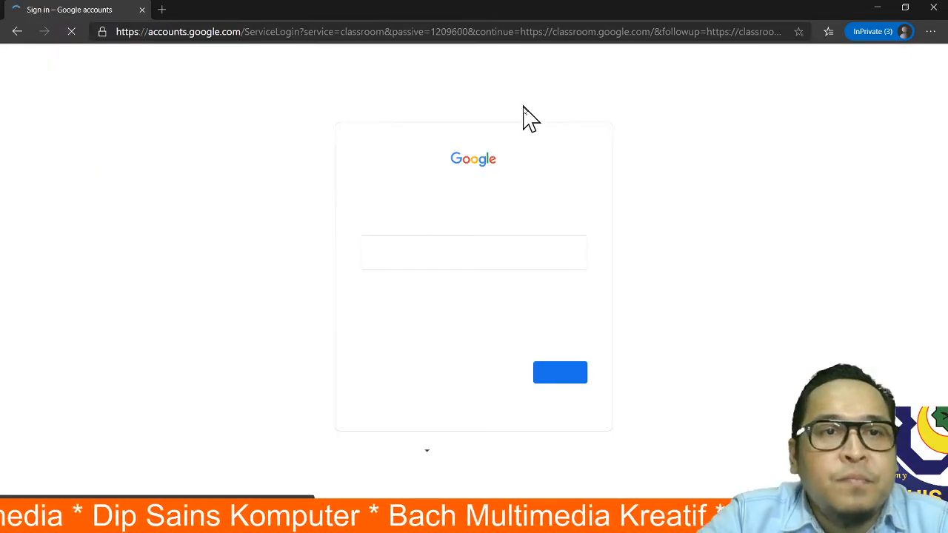
- Sign in with the teacher's account e-mail and password, reaching the empty classes page
left_click(524, 250)
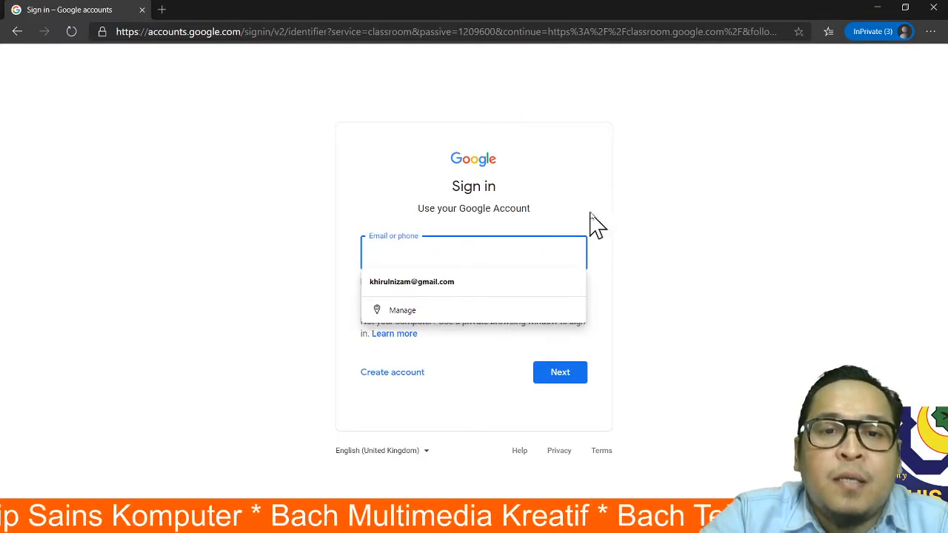
left_click(619, 200)
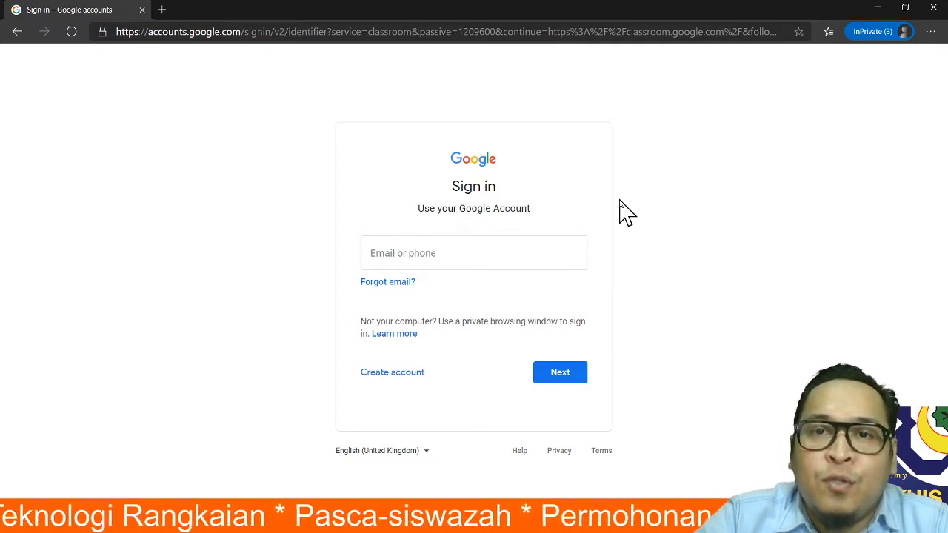
left_click(478, 252)
left_click(681, 250)
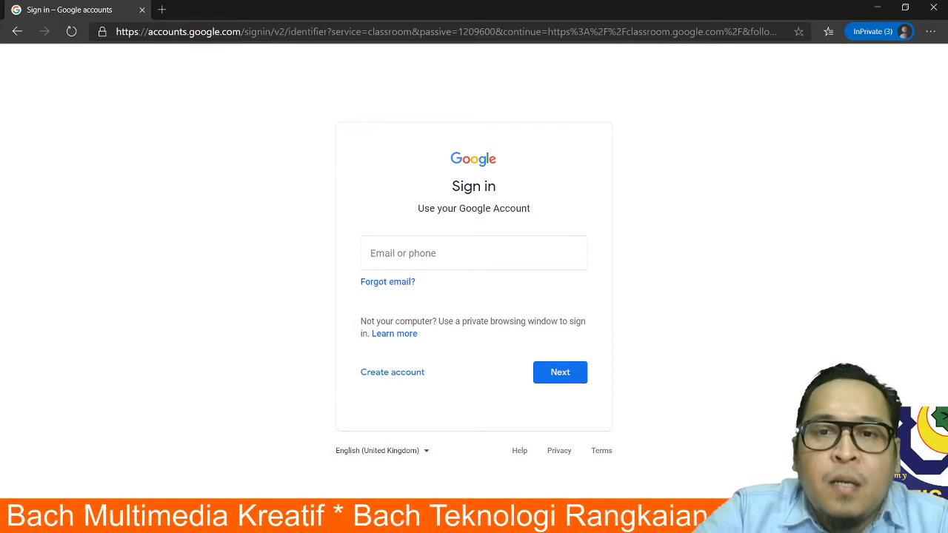
left_click(450, 251)
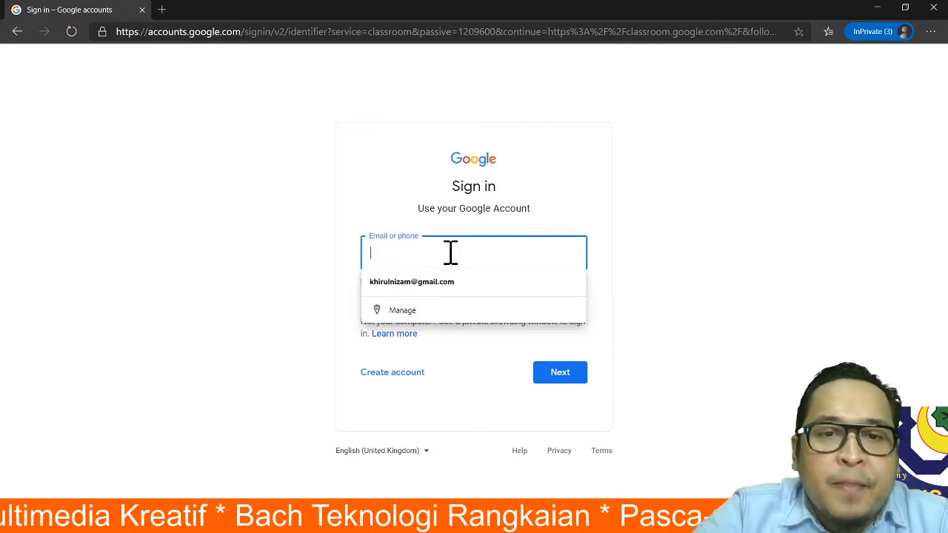
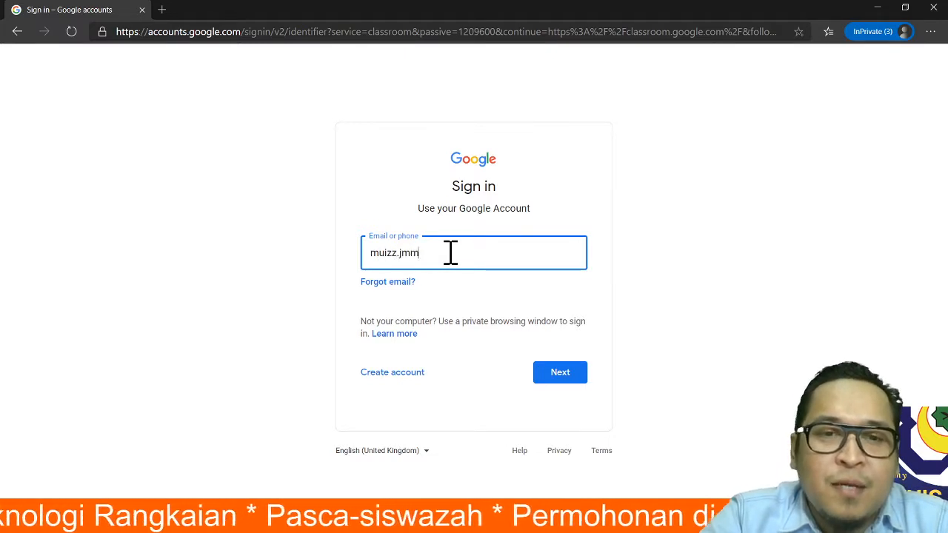
left_click(566, 374)
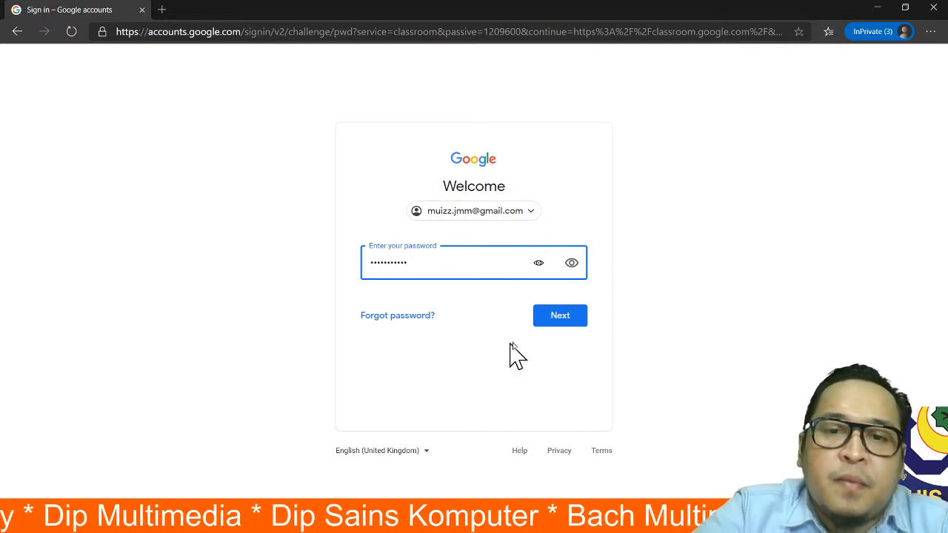
left_click(566, 324)
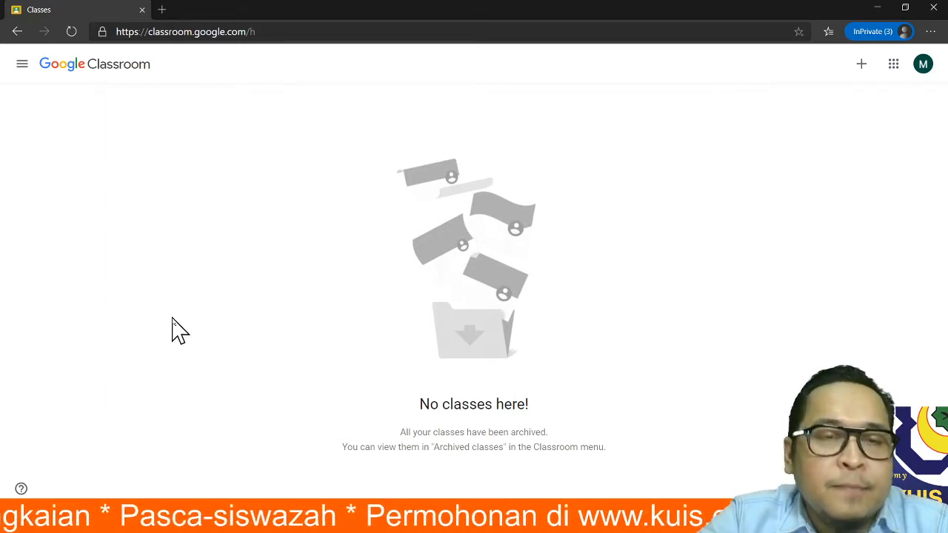
- Browse the navigation panel and Google apps list, then show the Join class / Create class menu
left_click(23, 64)
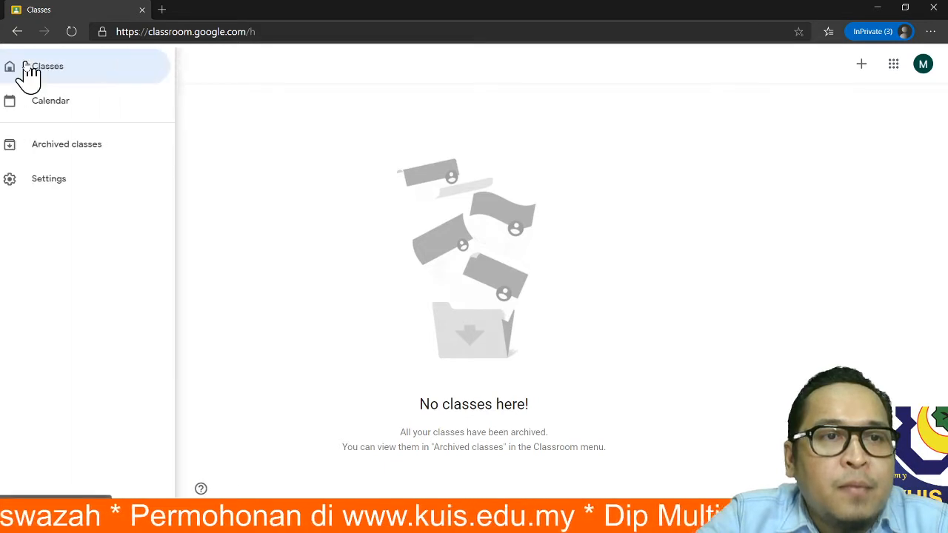
left_click(473, 159)
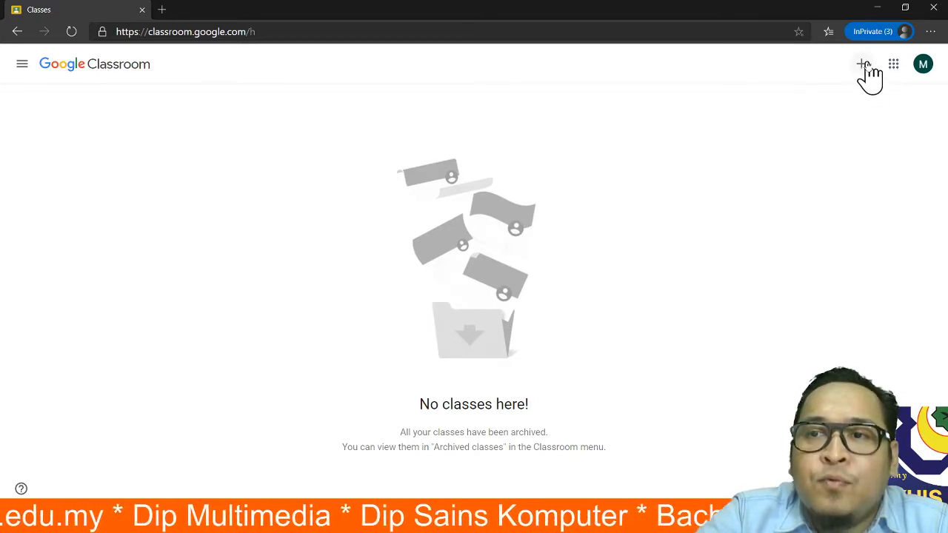
left_click(861, 69)
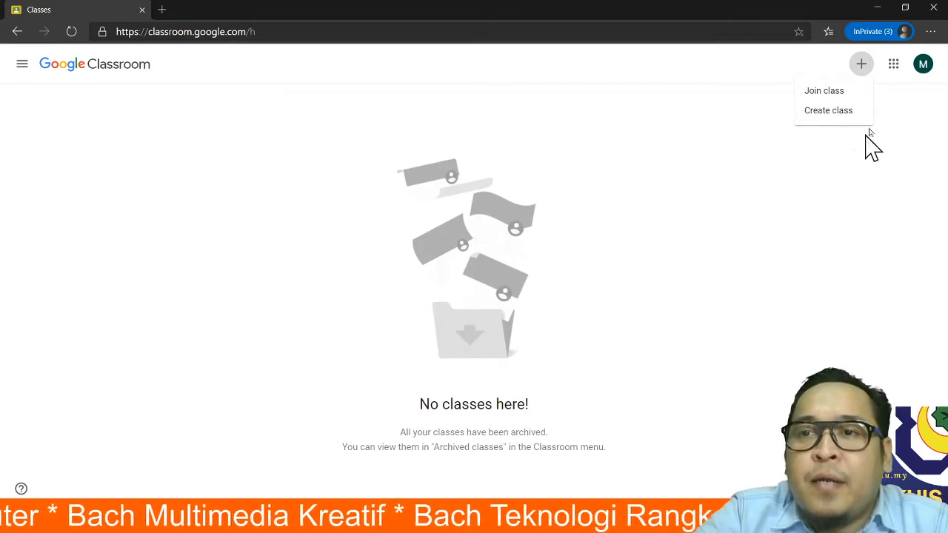
left_click(896, 144)
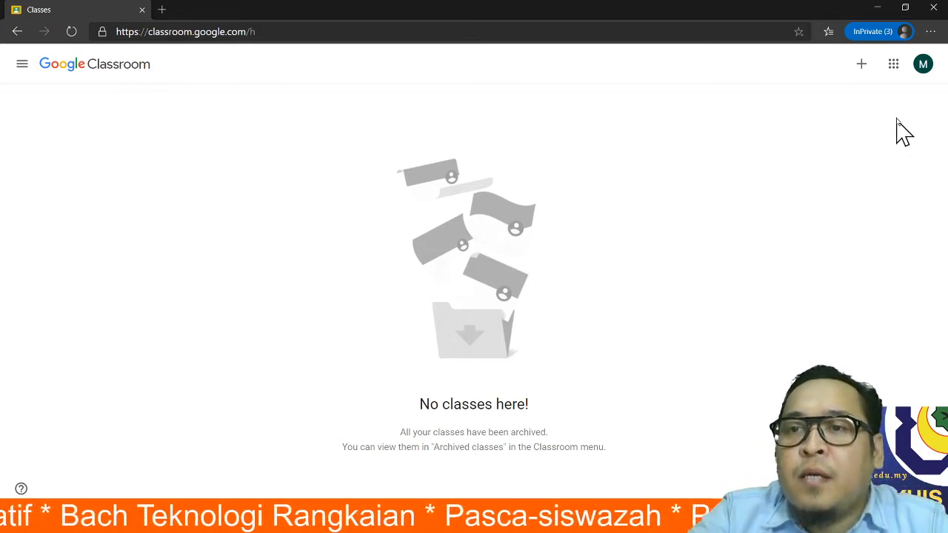
left_click(893, 67)
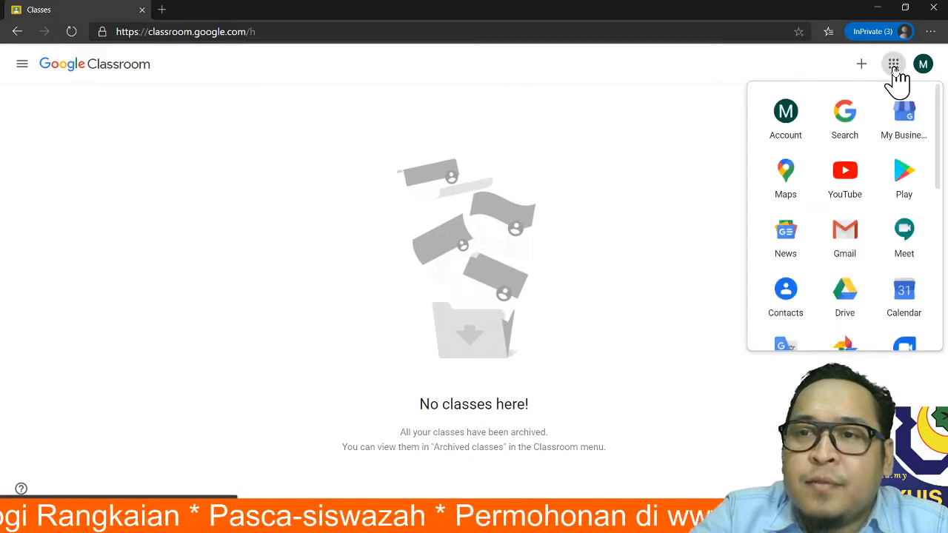
left_click(731, 64)
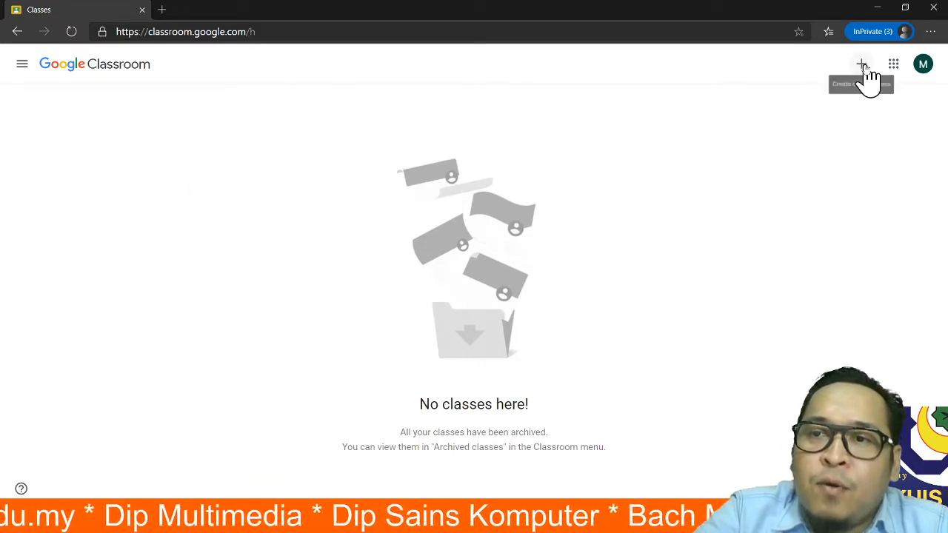
left_click(863, 65)
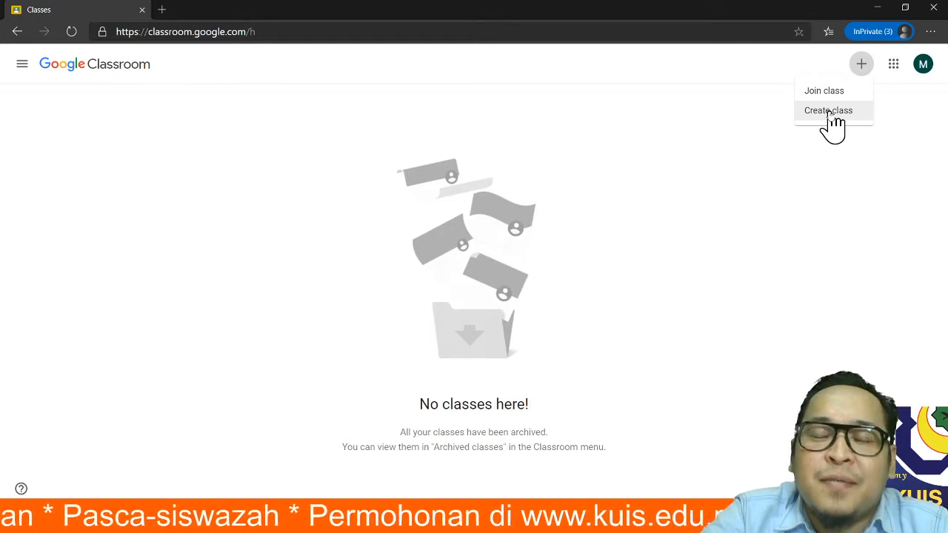
- Choose Create class and acknowledge the school-use notice to reach the empty class form
left_click(830, 114)
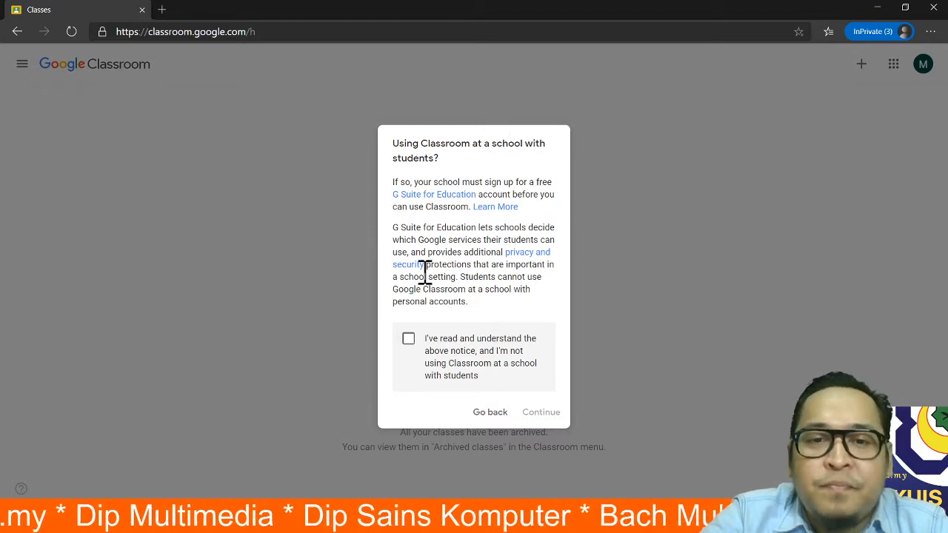
left_click(407, 342)
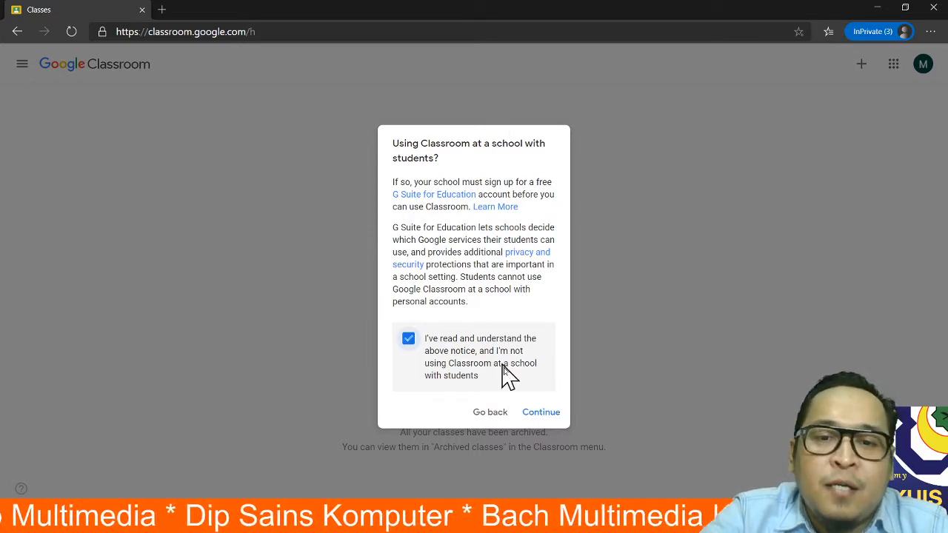
left_click(541, 415)
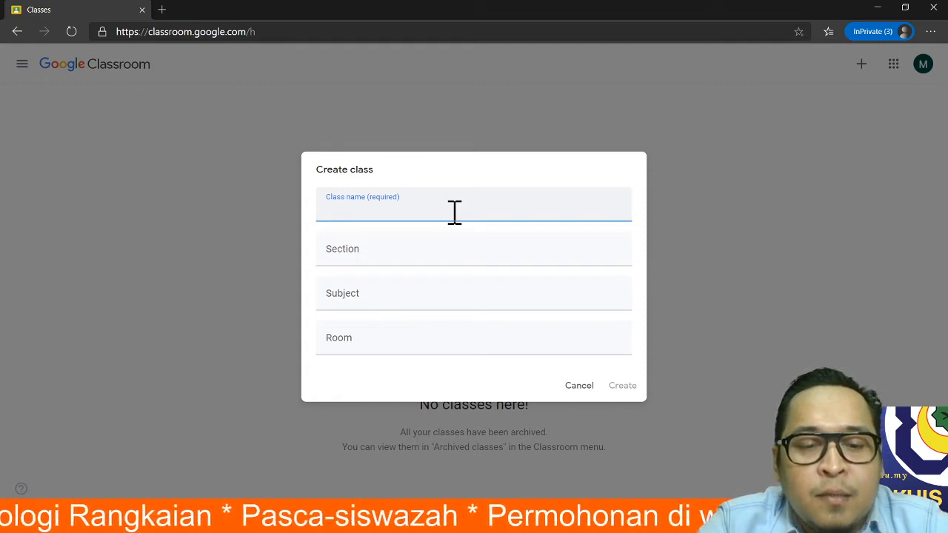
- Create 'Demo Class' with section FSTM and subject 'Audio & Video Editing'
type("Dem")
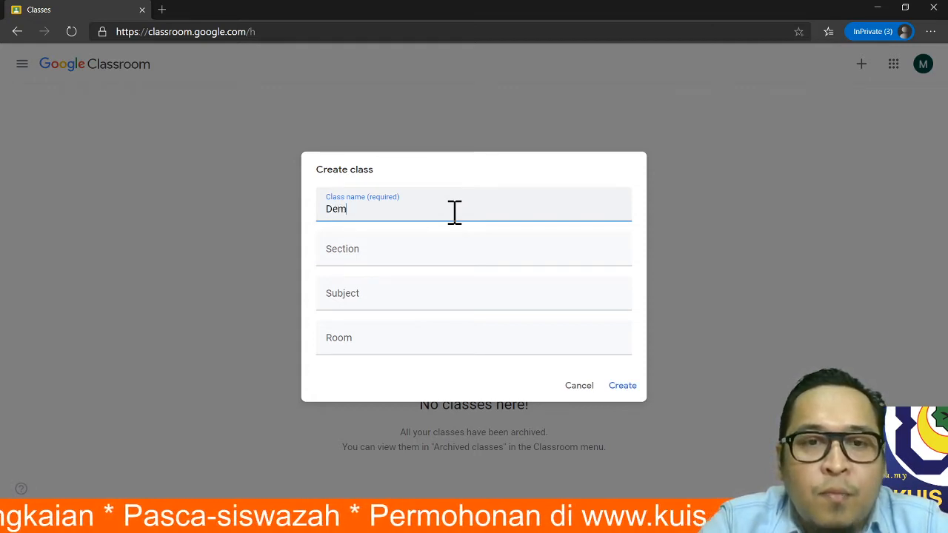
type("o Class")
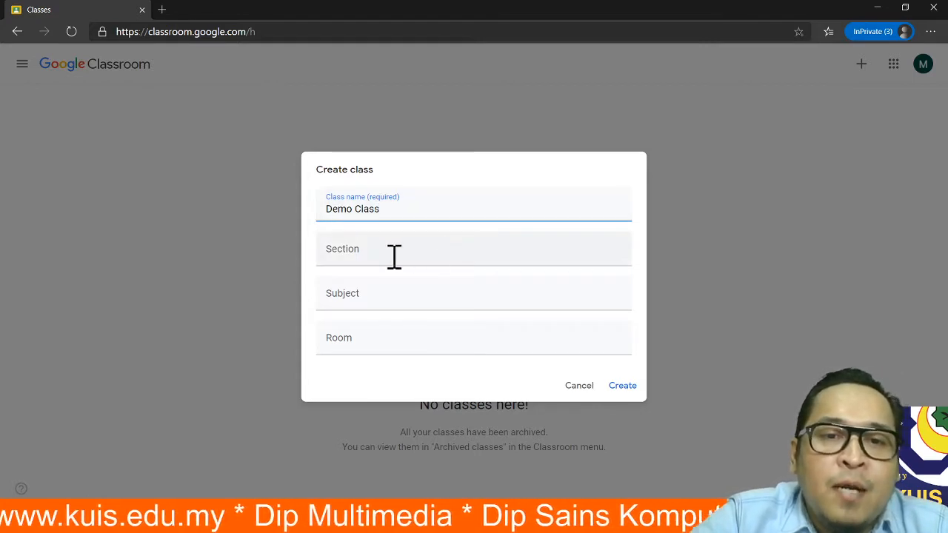
left_click(454, 249)
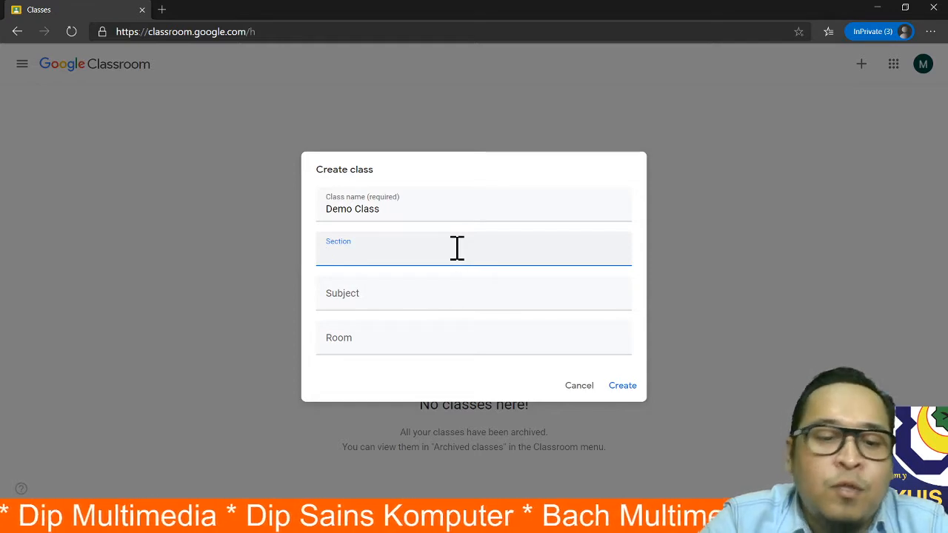
type("F")
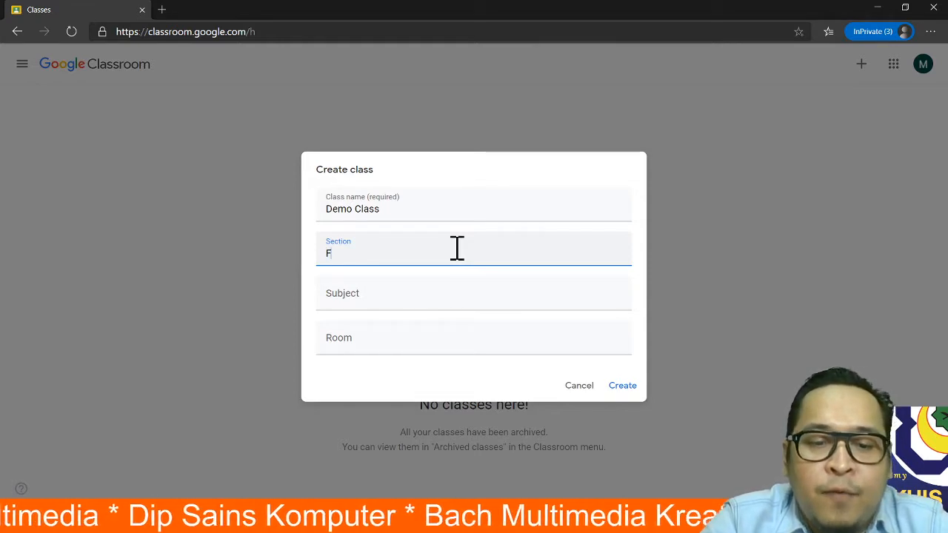
type("STM")
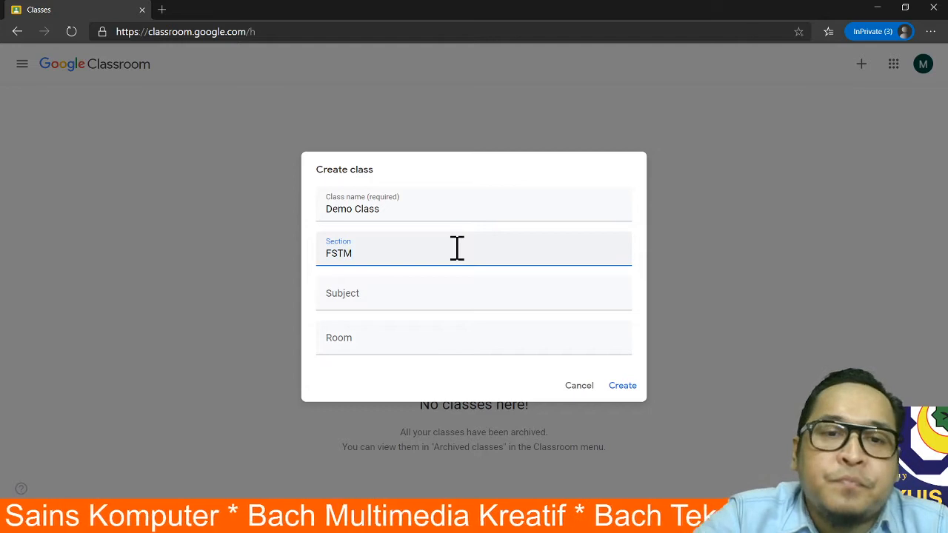
left_click(398, 297)
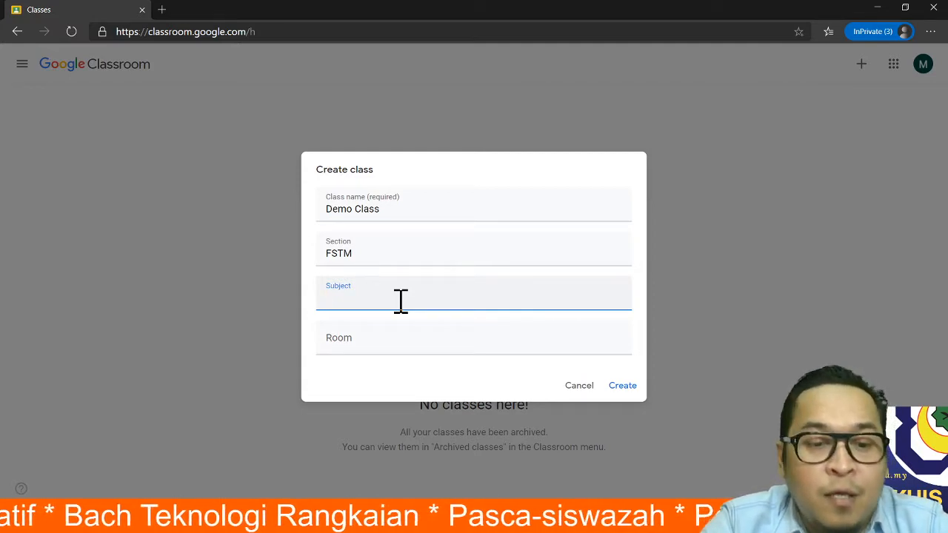
type("Audio ")
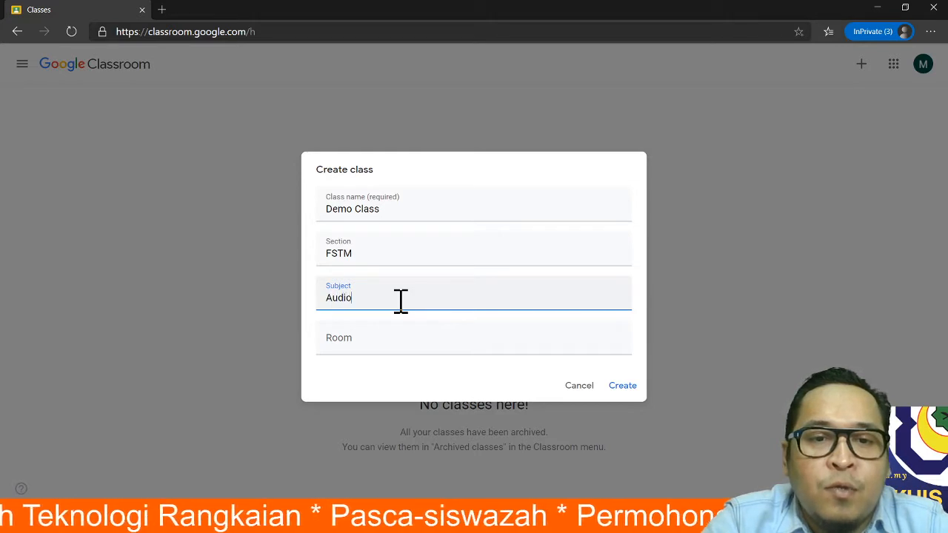
type("& Video ")
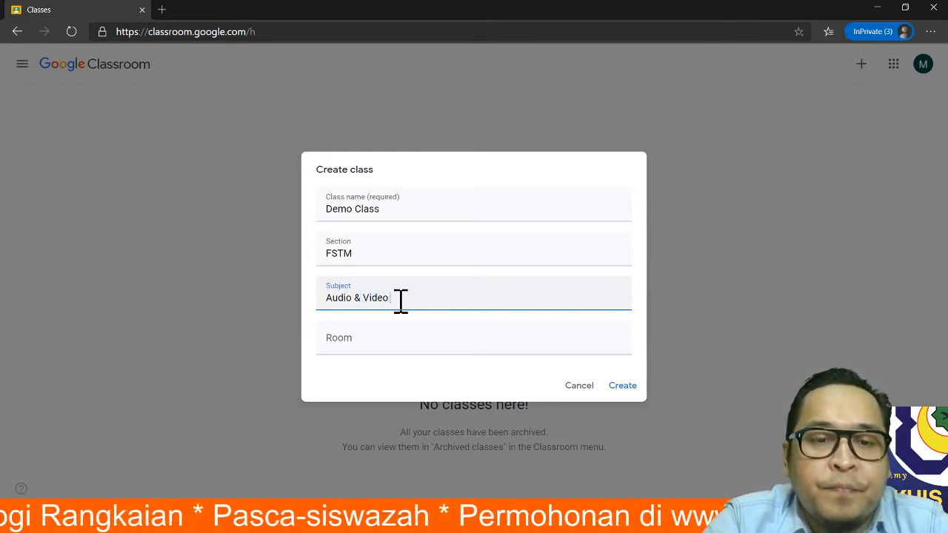
type("Editing")
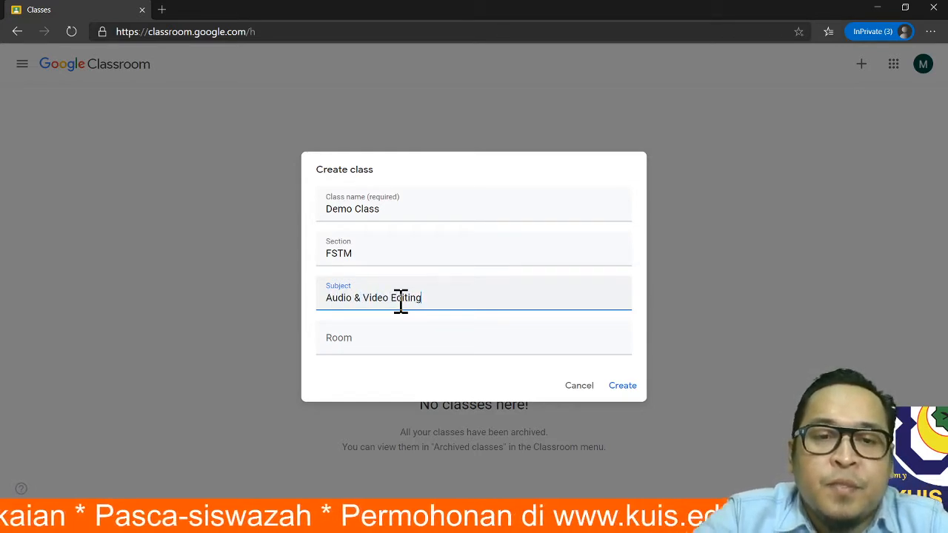
left_click(392, 337)
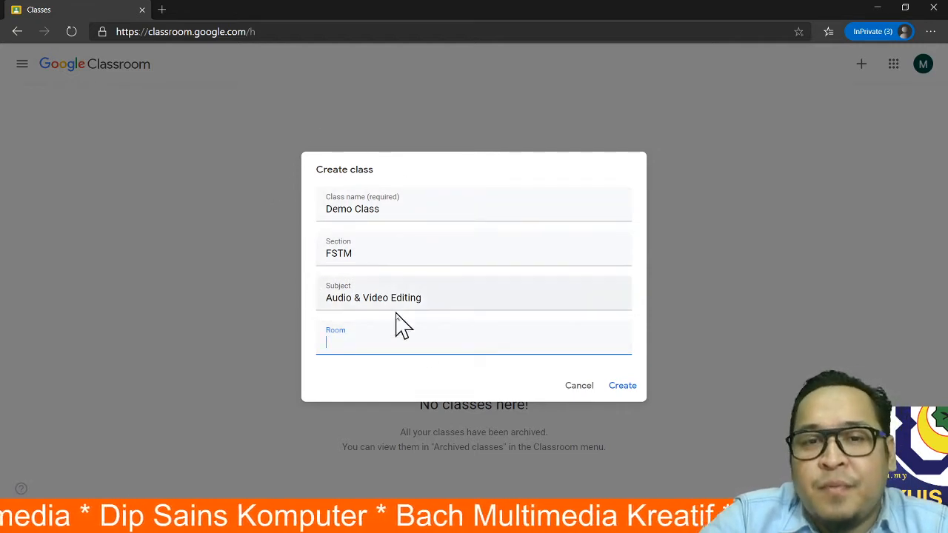
left_click(625, 386)
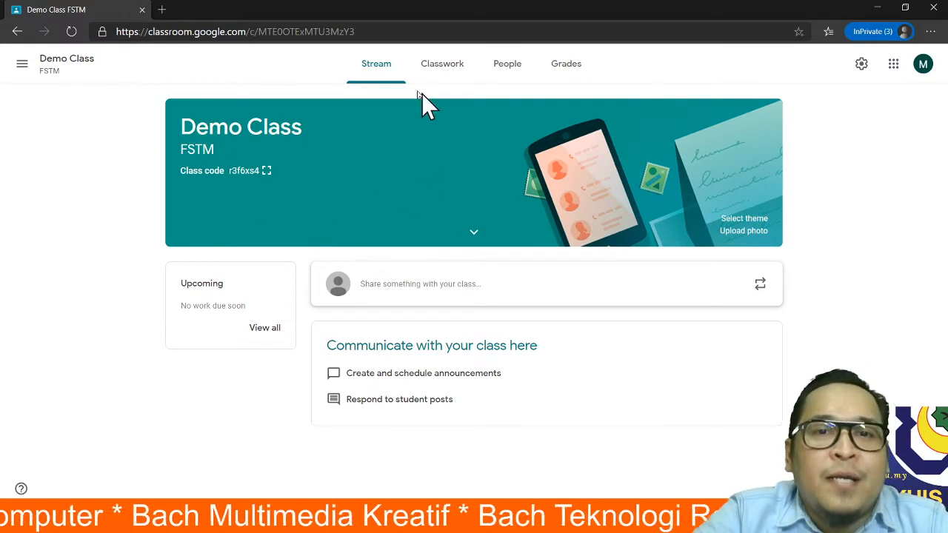
left_click(22, 65)
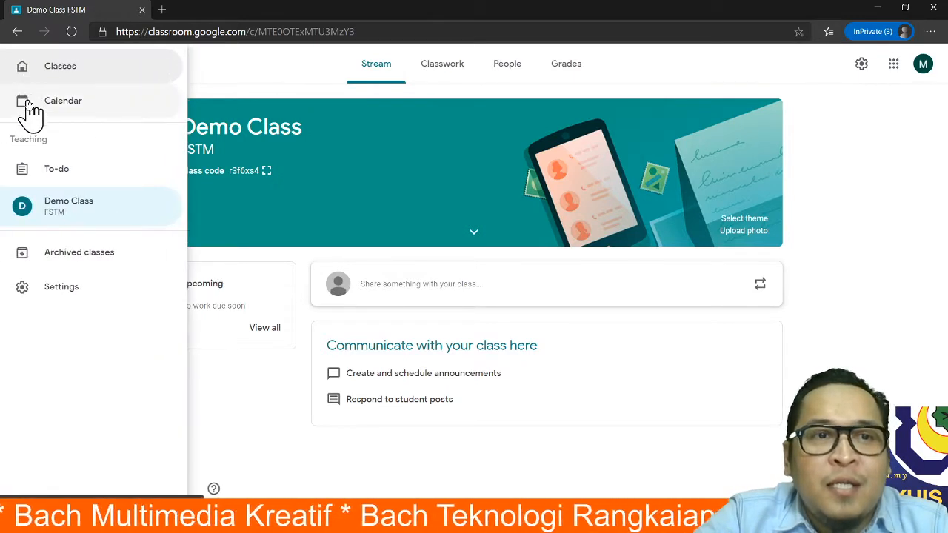
left_click(264, 74)
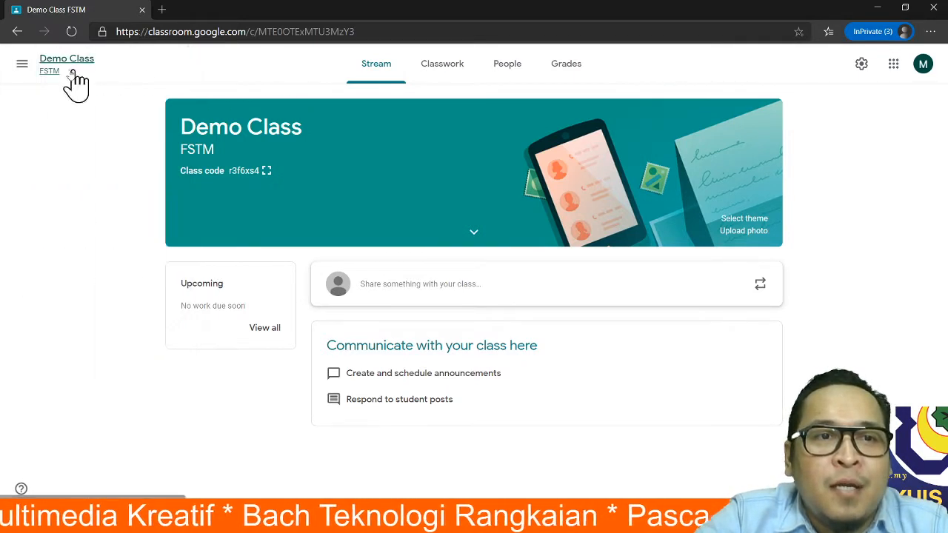
left_click(19, 71)
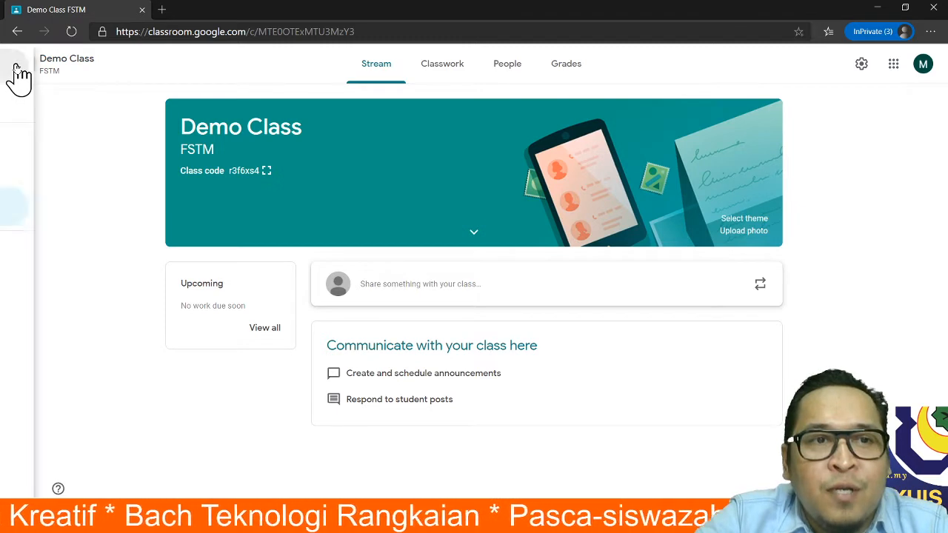
left_click(46, 68)
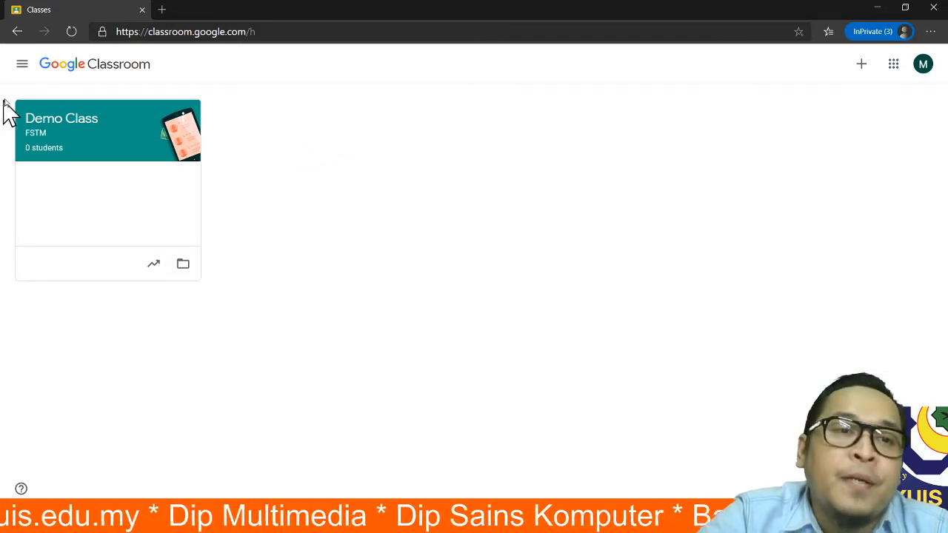
left_click(59, 131)
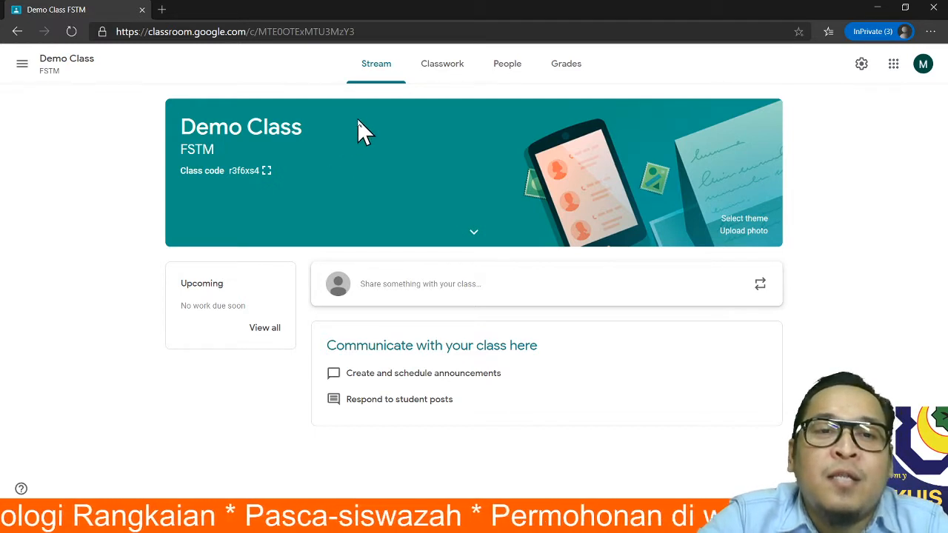
left_click(267, 172)
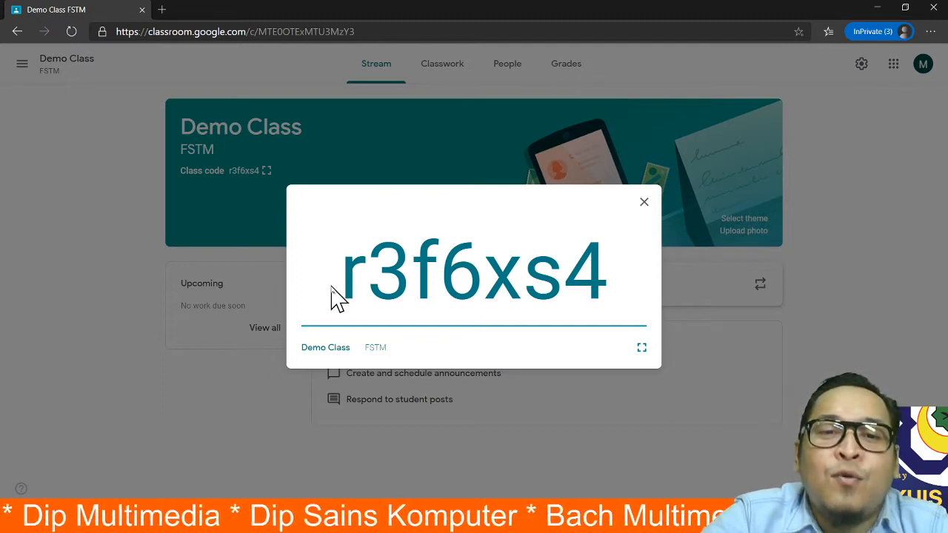
left_click_drag(348, 281, 635, 289)
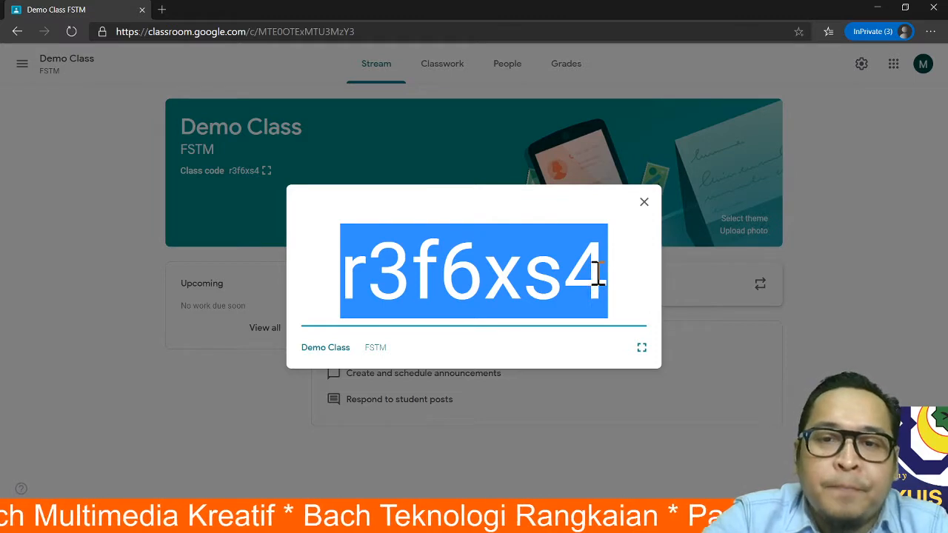
left_click_drag(601, 271, 345, 271)
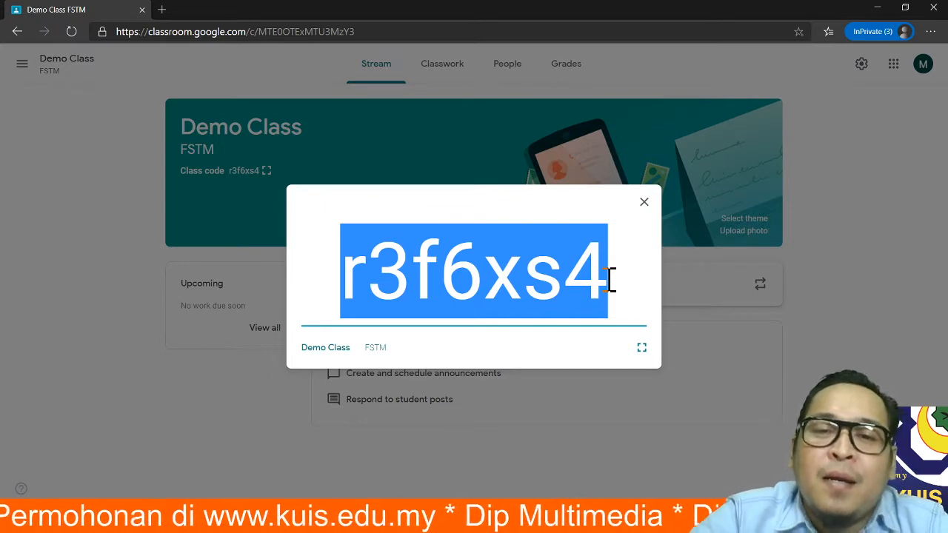
left_click_drag(345, 266, 604, 276)
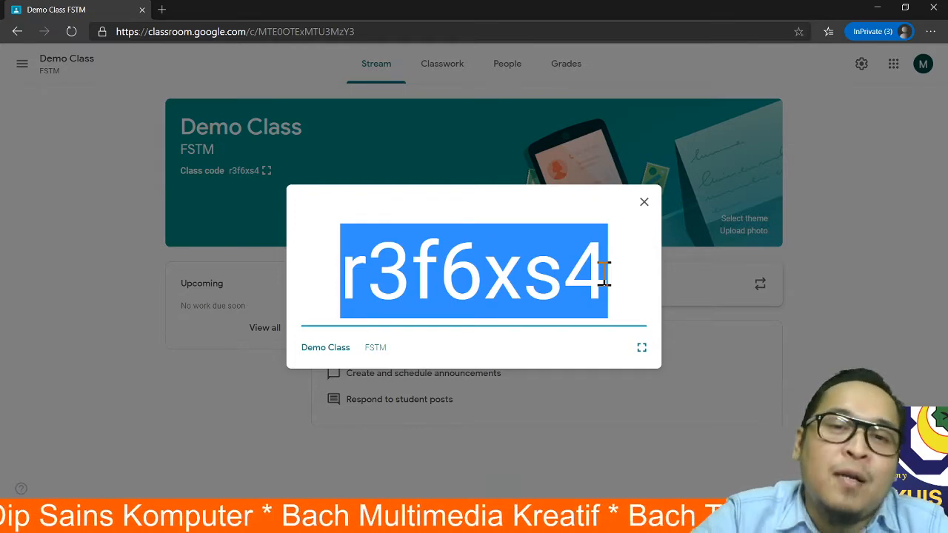
left_click(644, 203)
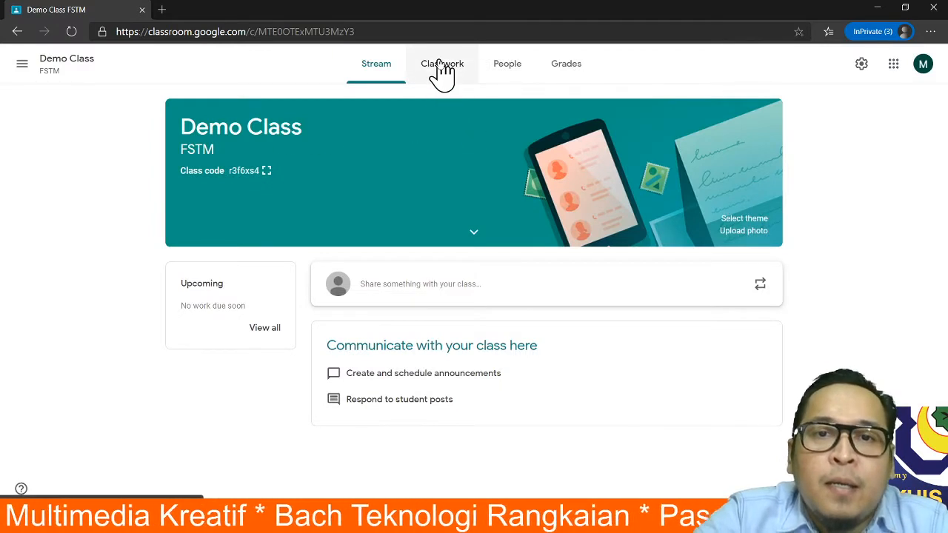
- Go to the Demo Class People page and bring up the Invite students dialog
left_click(508, 74)
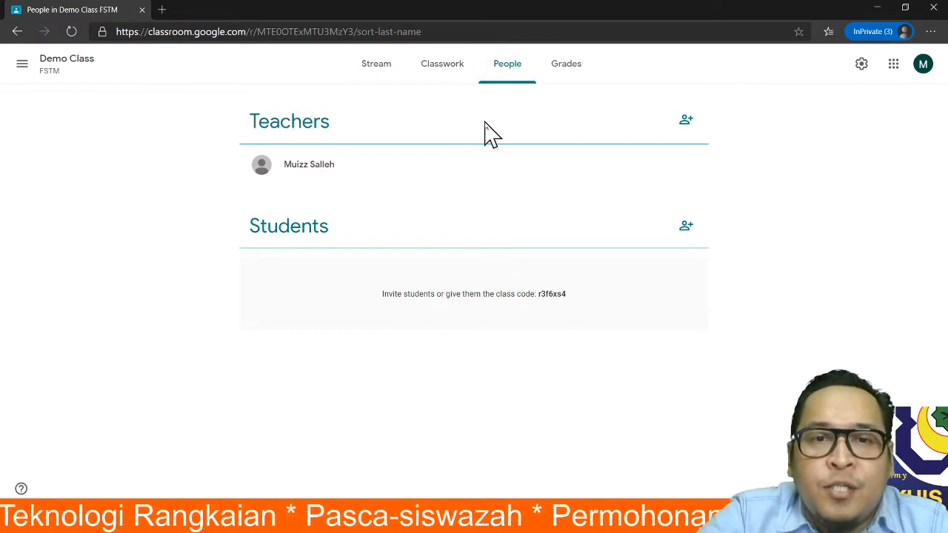
left_click(695, 231)
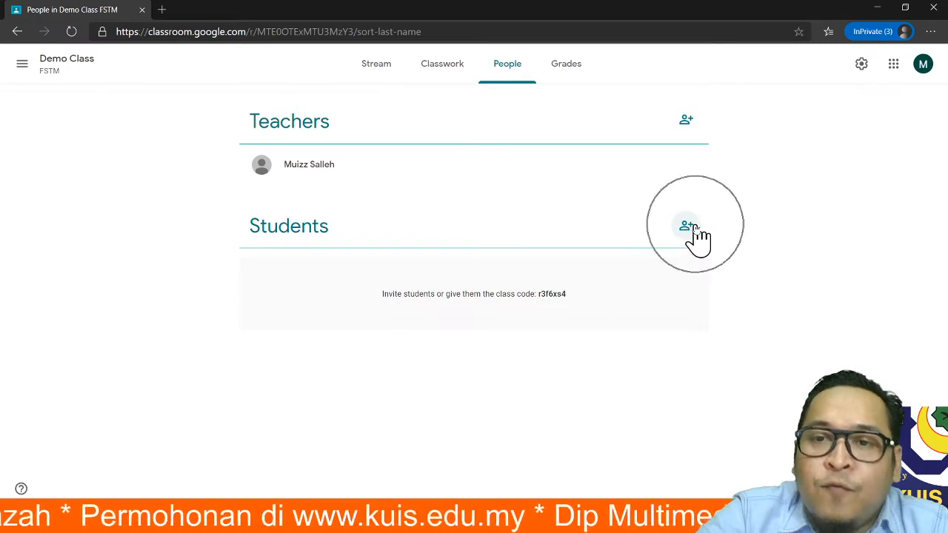
left_click(689, 234)
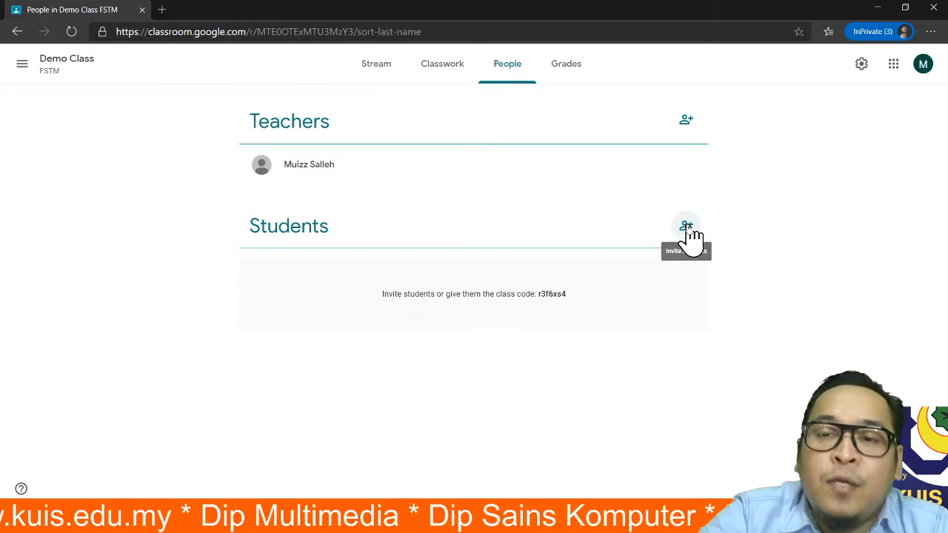
left_click(687, 228)
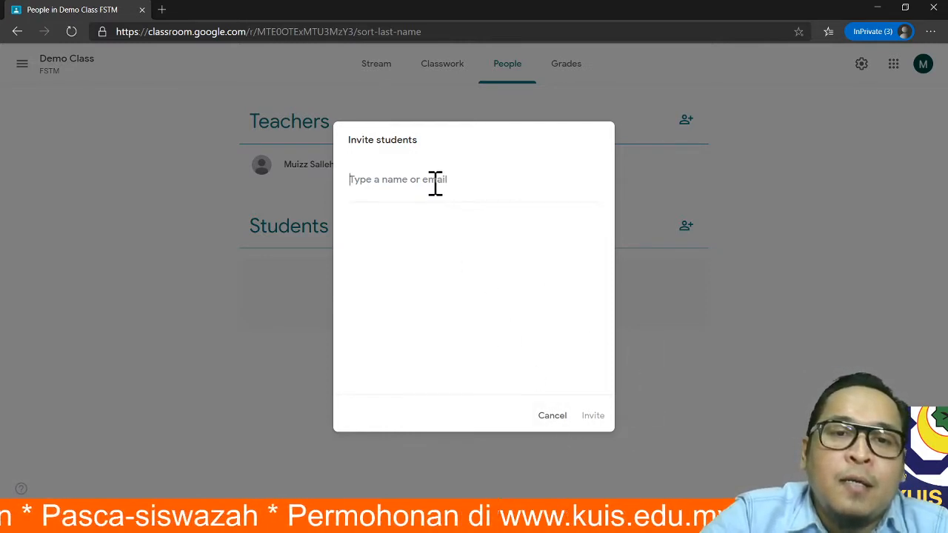
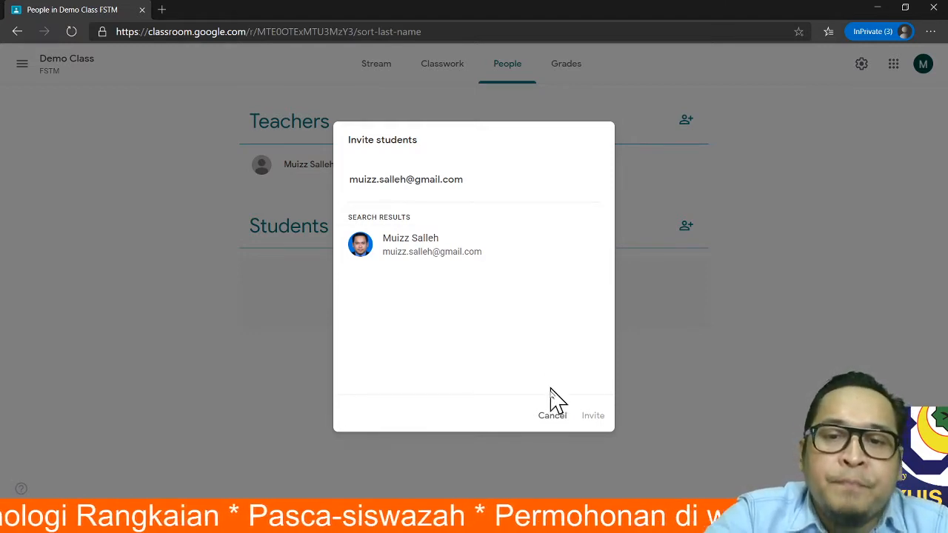
- Invite a student to Demo Class by entering their Gmail address and selecting the match
left_click(506, 245)
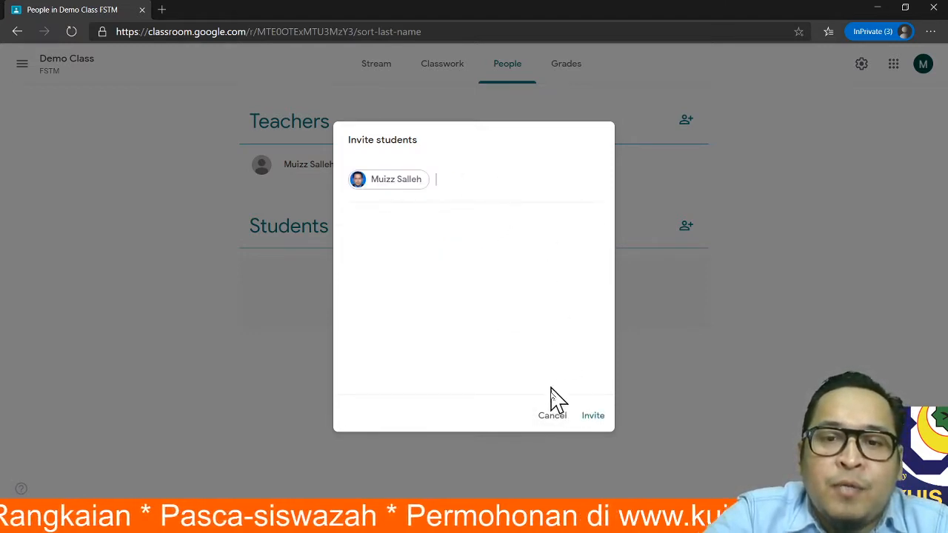
left_click(593, 417)
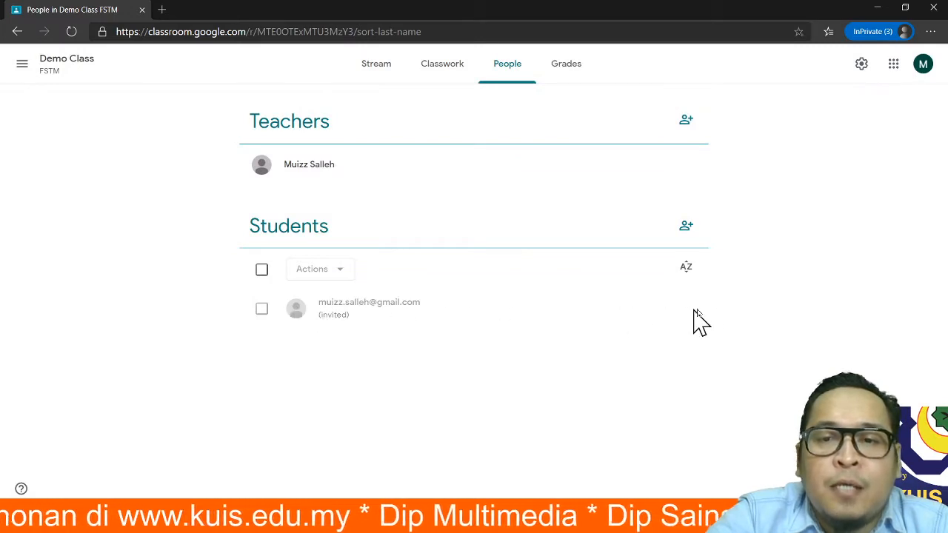
- Tick and then untick the invited student's row on the People page
left_click(261, 309)
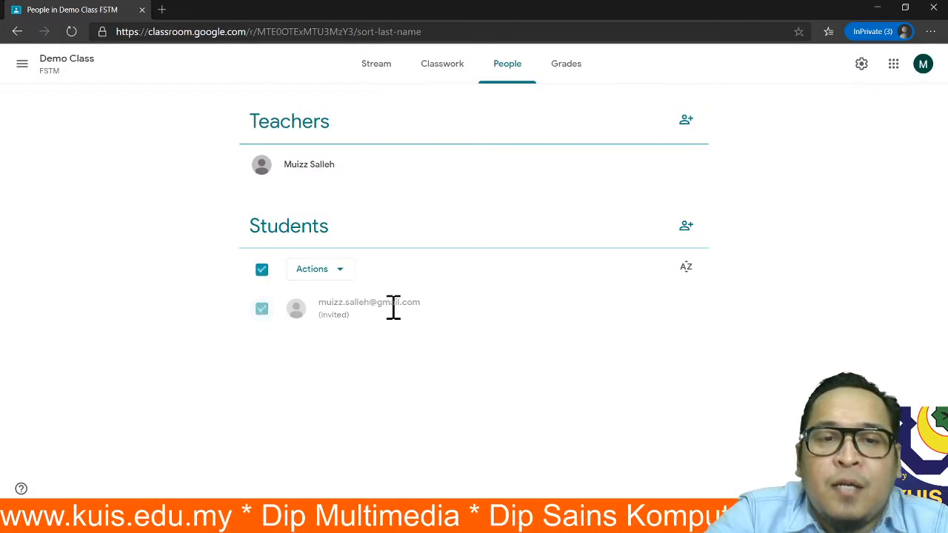
left_click(261, 308)
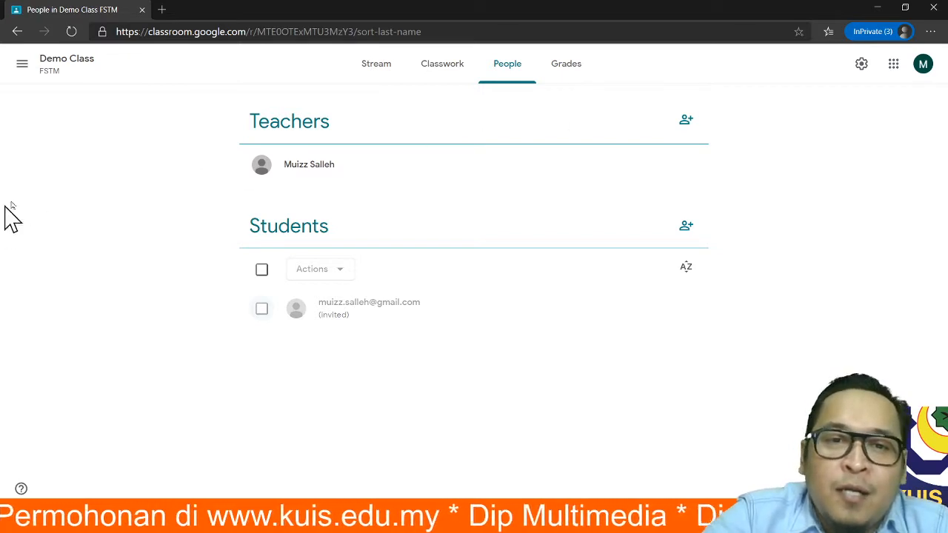
- Try inviting a university account as co-teacher and dismiss the domain error
left_click(686, 119)
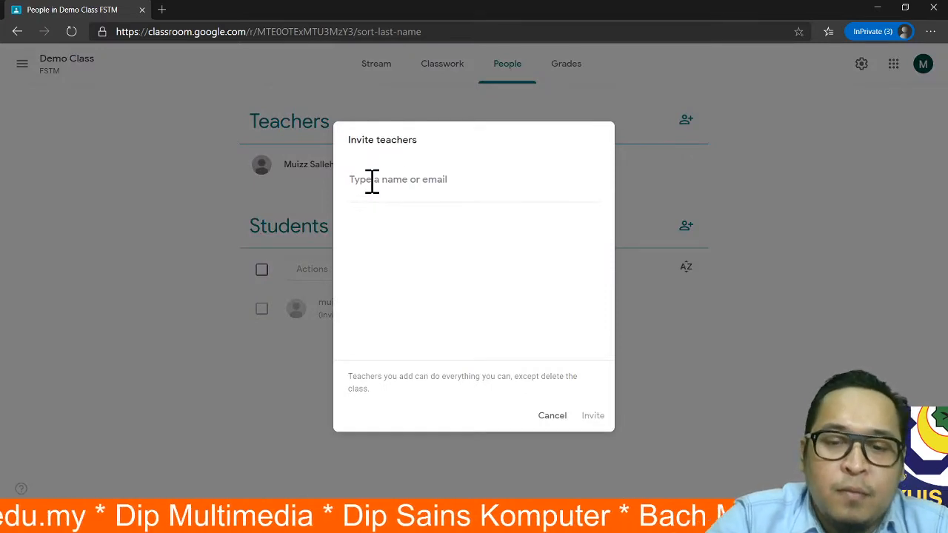
type("khir")
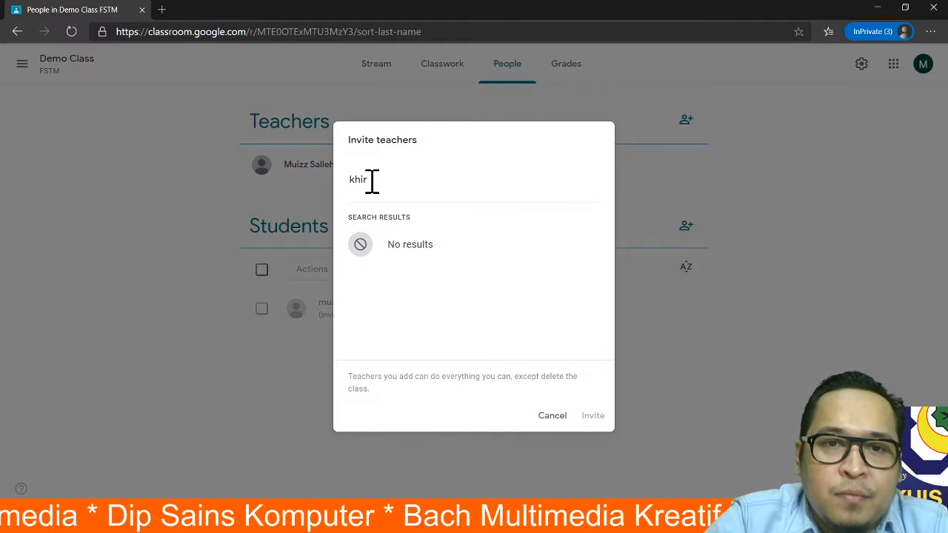
type("u")
key("BackSpace")
key("BackSpace")
key("BackSpace")
key("BackSpace")
key("BackSpace")
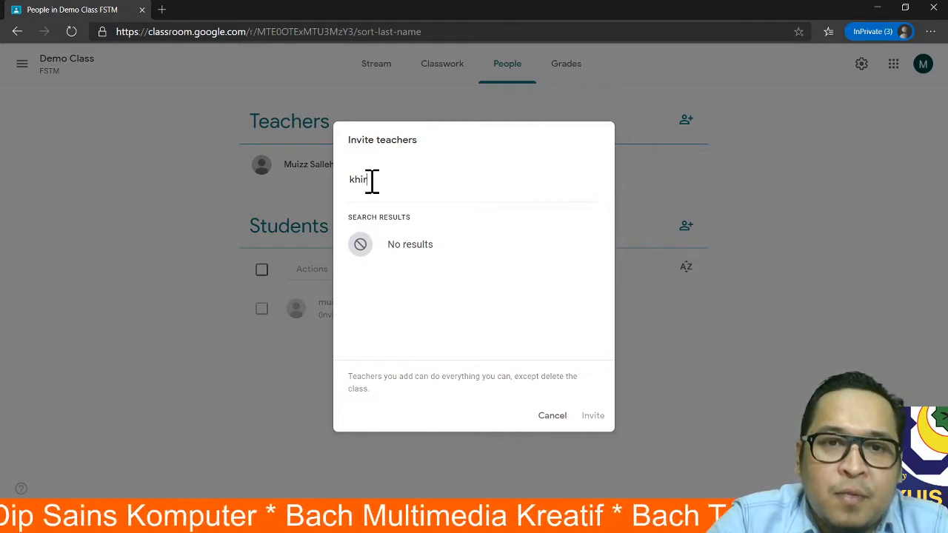
type("muiz")
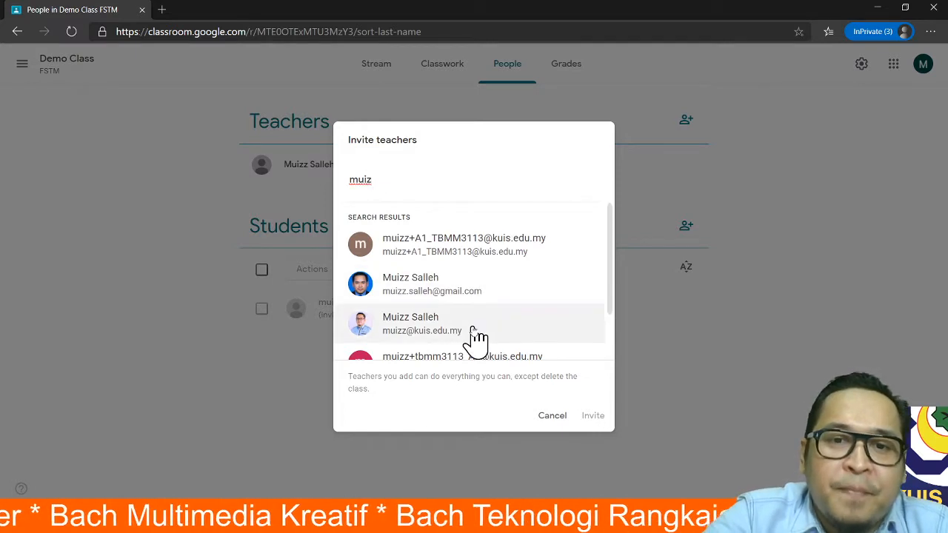
left_click(476, 337)
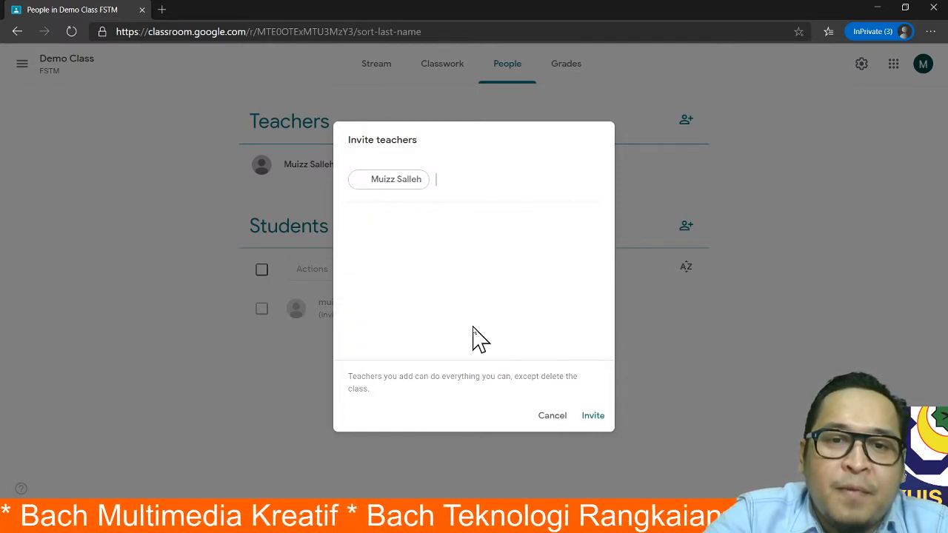
left_click(592, 416)
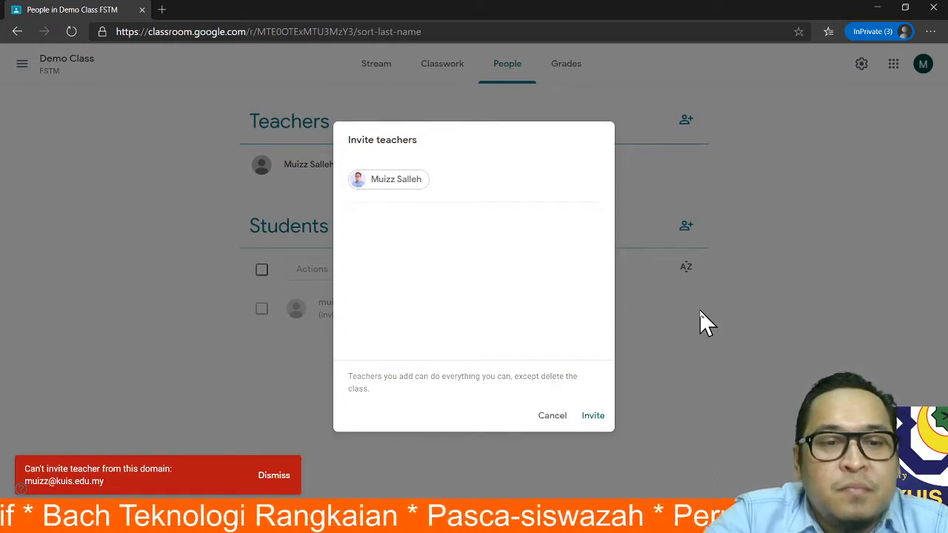
left_click(271, 476)
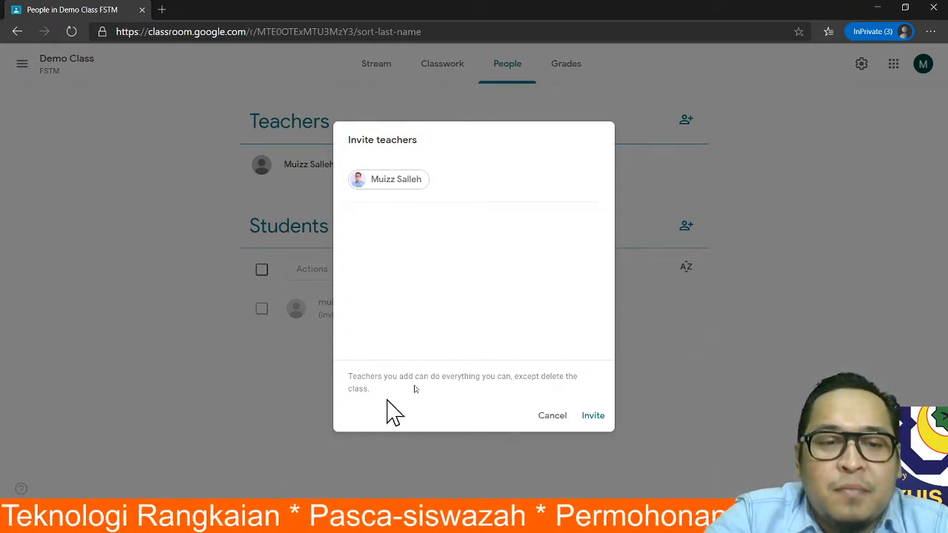
- Remove the rejected invitee, search for another account, then remove that wrong pick too
mouse_move(431, 186)
left_click(478, 183)
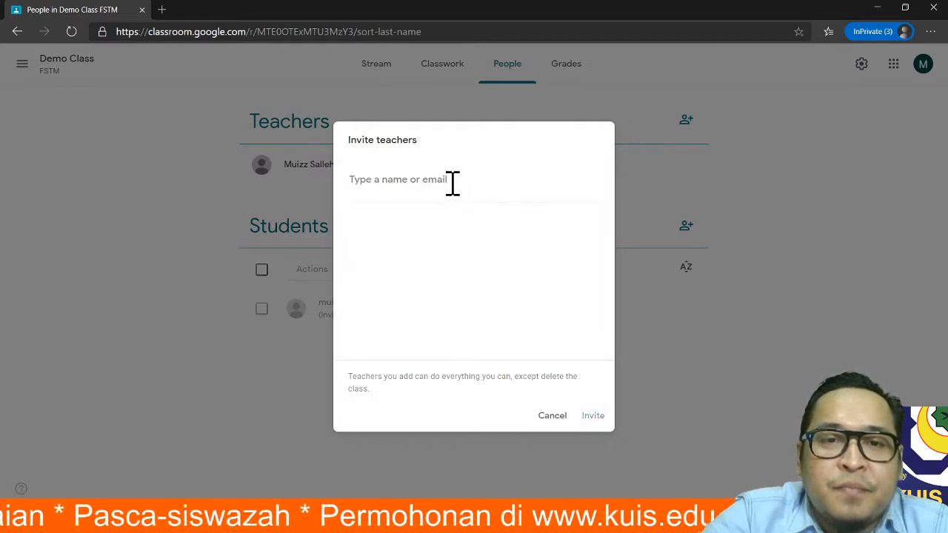
type("pe")
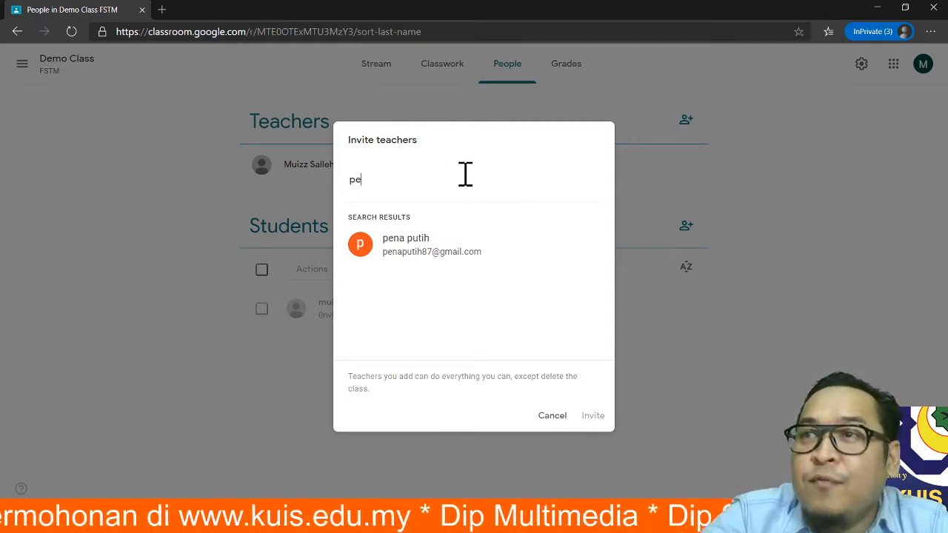
key("BackSpace")
key("BackSpace")
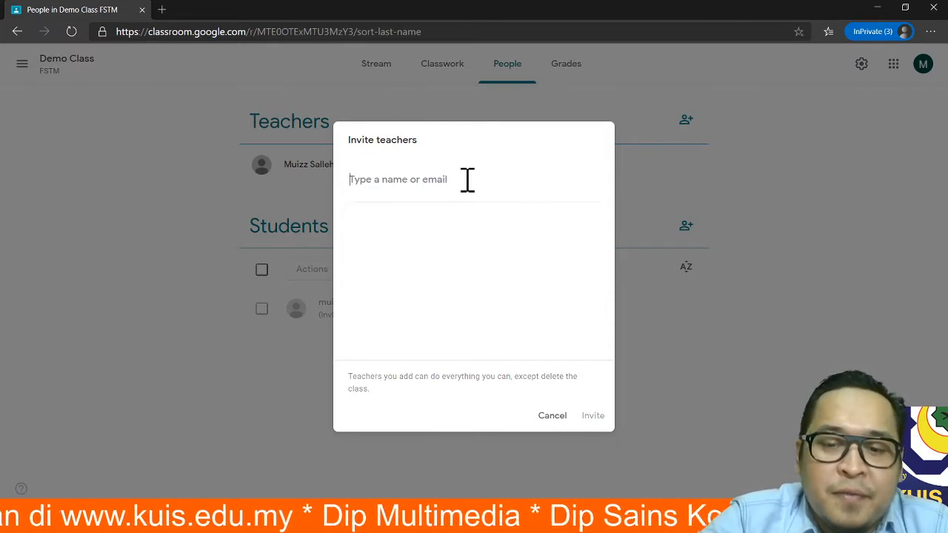
type("mui")
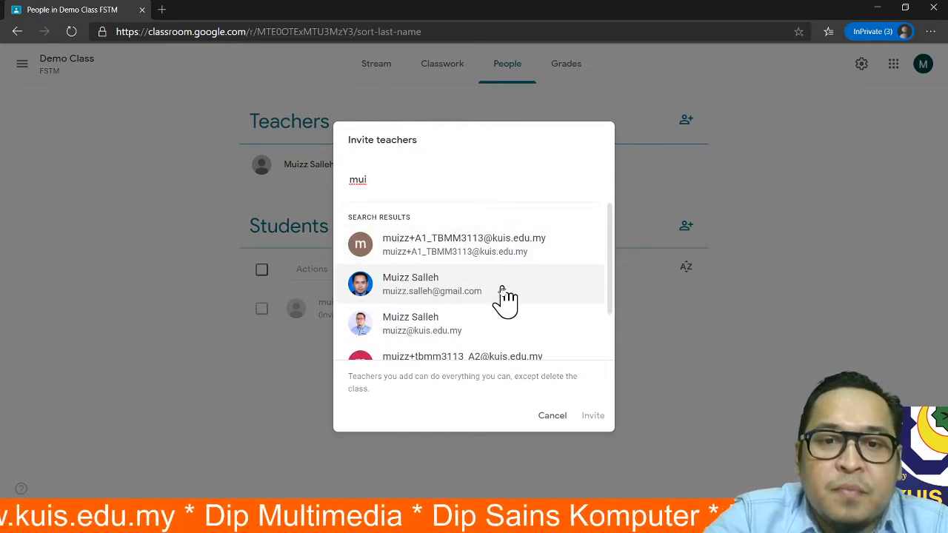
scroll(498, 303, "down", 2)
scroll(501, 307, "up", 2)
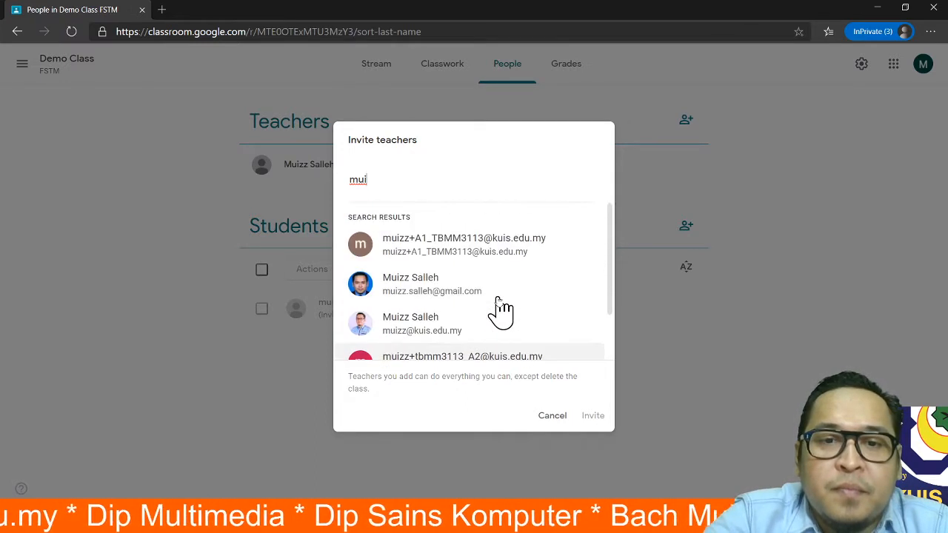
left_click(462, 288)
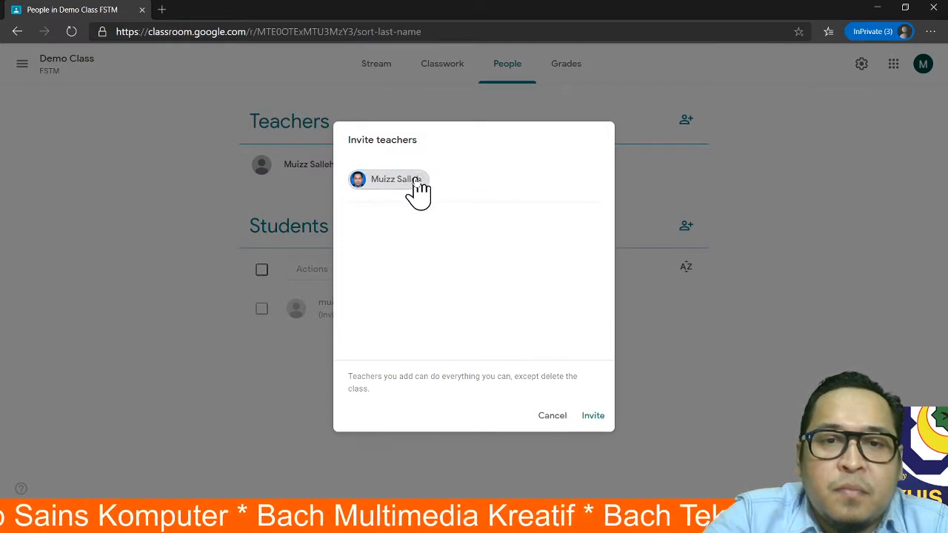
mouse_move(419, 194)
left_click(477, 183)
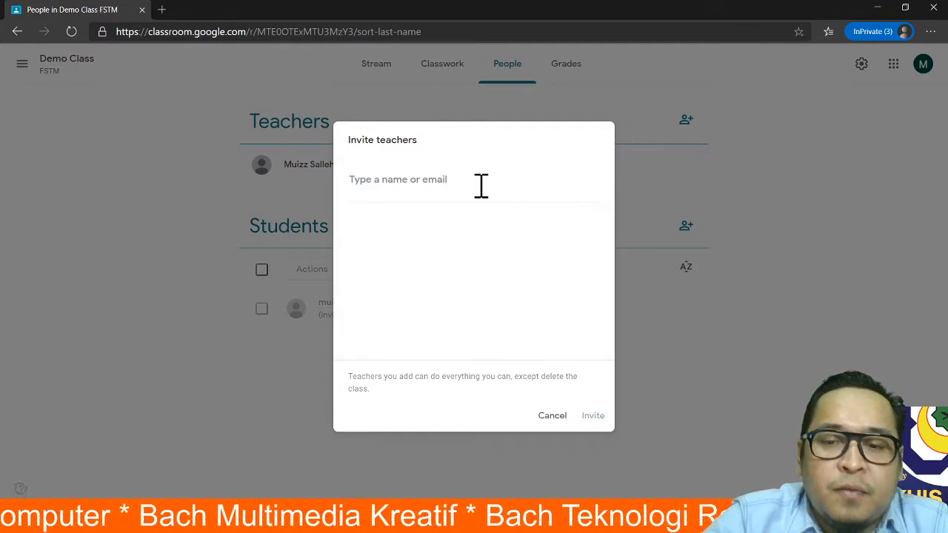
- Invite the co-teacher by entering their Gmail address and selecting the matching result
left_click(365, 178)
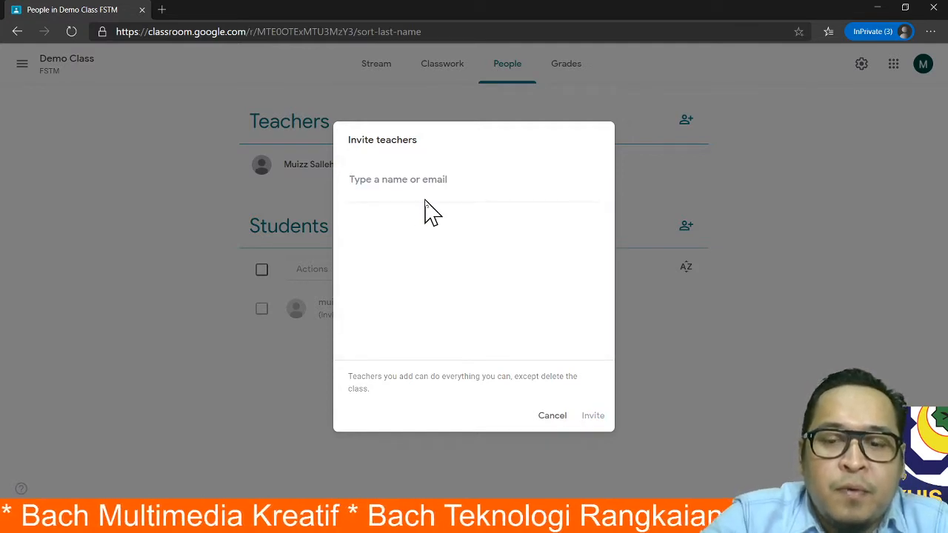
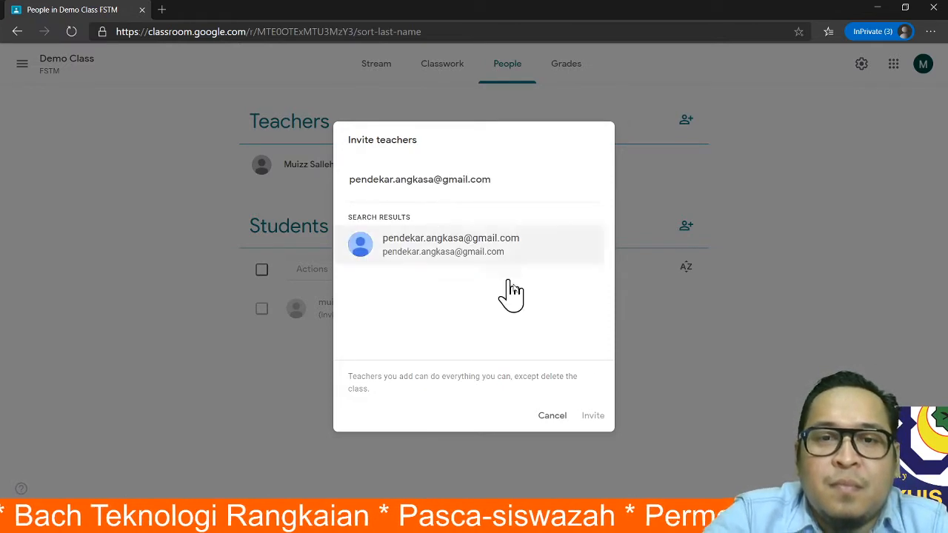
left_click(481, 251)
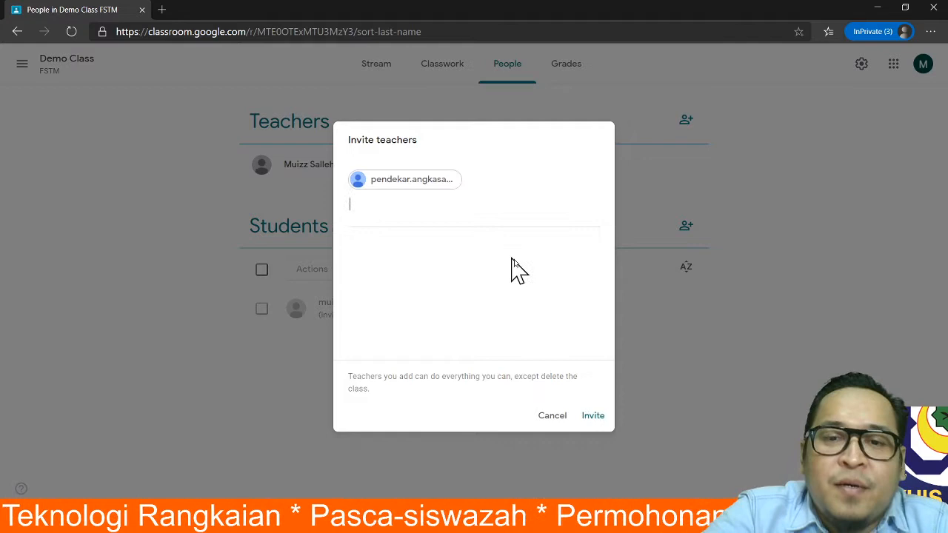
left_click(592, 417)
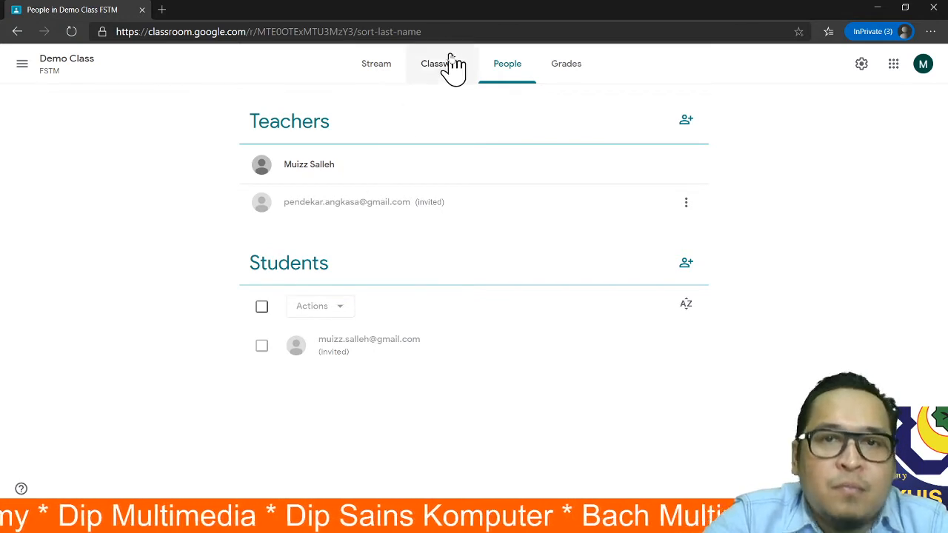
- Display the class code enlarged and select it, then check People and return to Stream
left_click(368, 70)
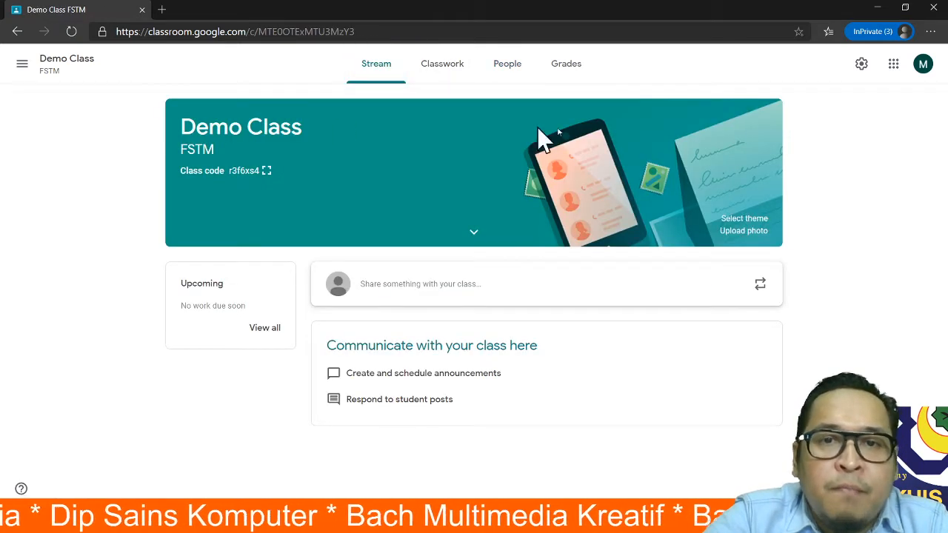
left_click(265, 171)
left_click_drag(344, 275, 598, 278)
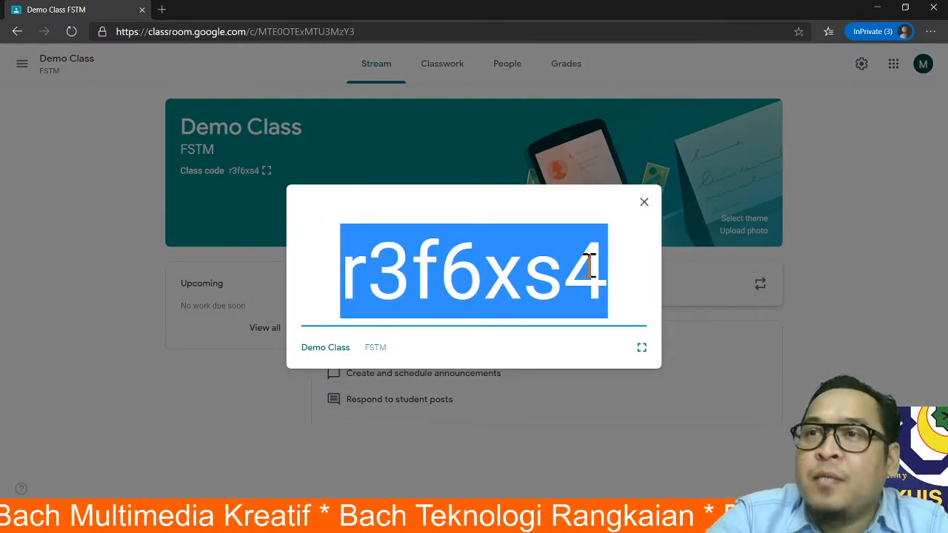
left_click(643, 202)
left_click(506, 71)
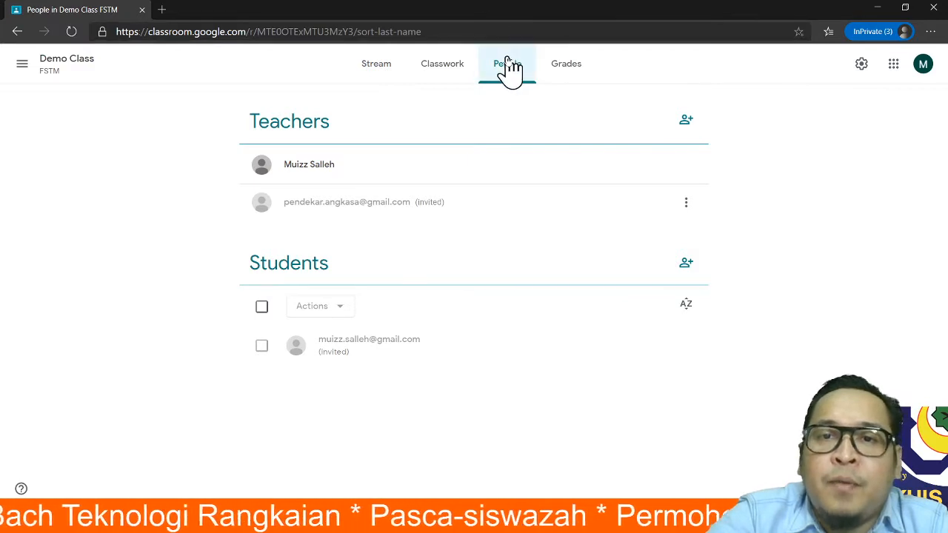
left_click(375, 68)
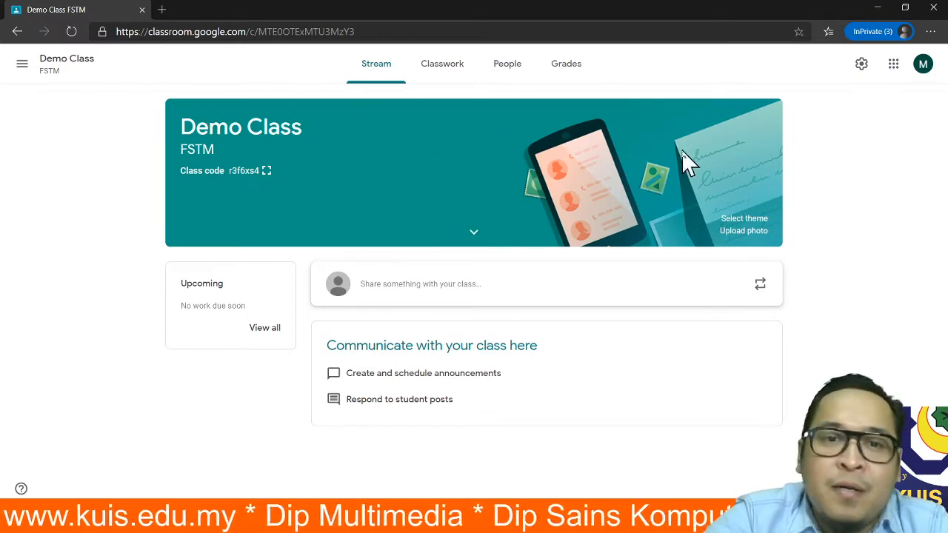
- Browse the banner theme gallery, including English & History and Math & Science, without changing anything
left_click(747, 219)
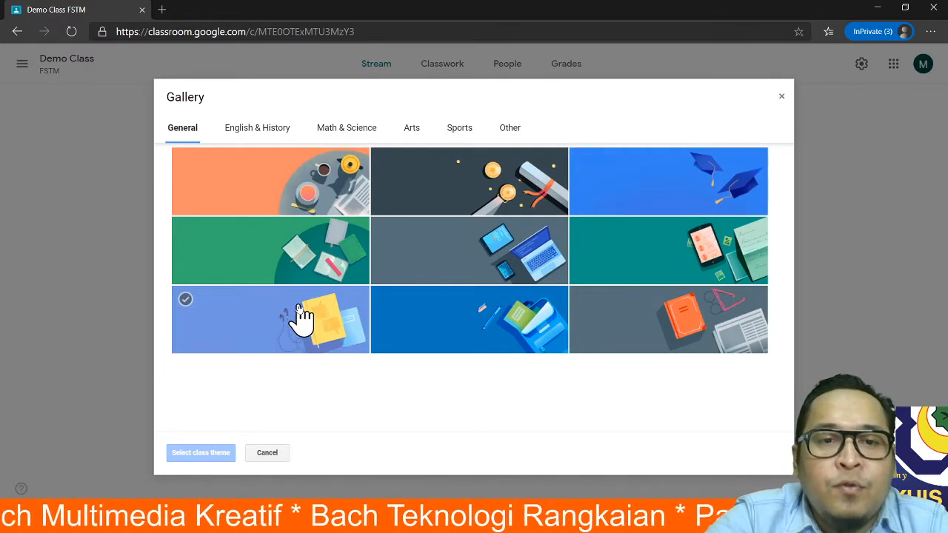
left_click(313, 254)
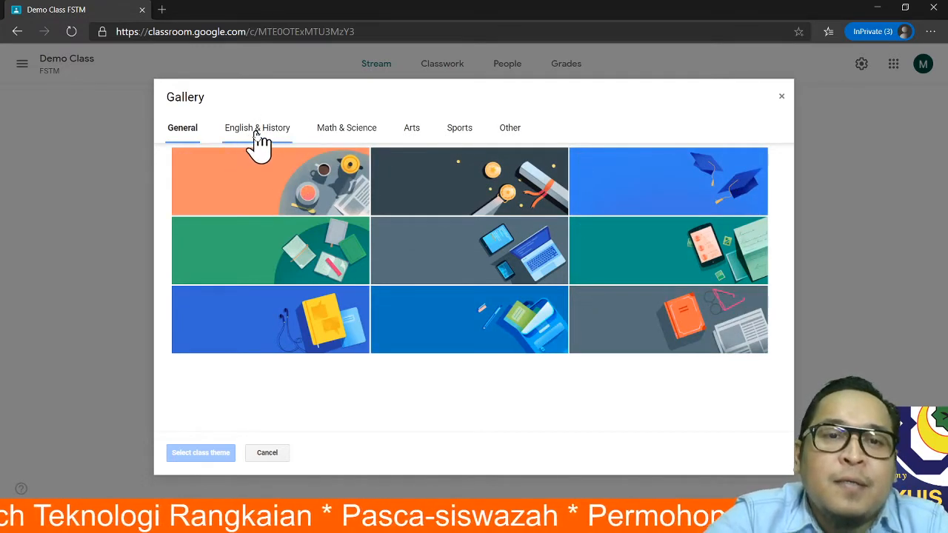
left_click(257, 128)
left_click(352, 129)
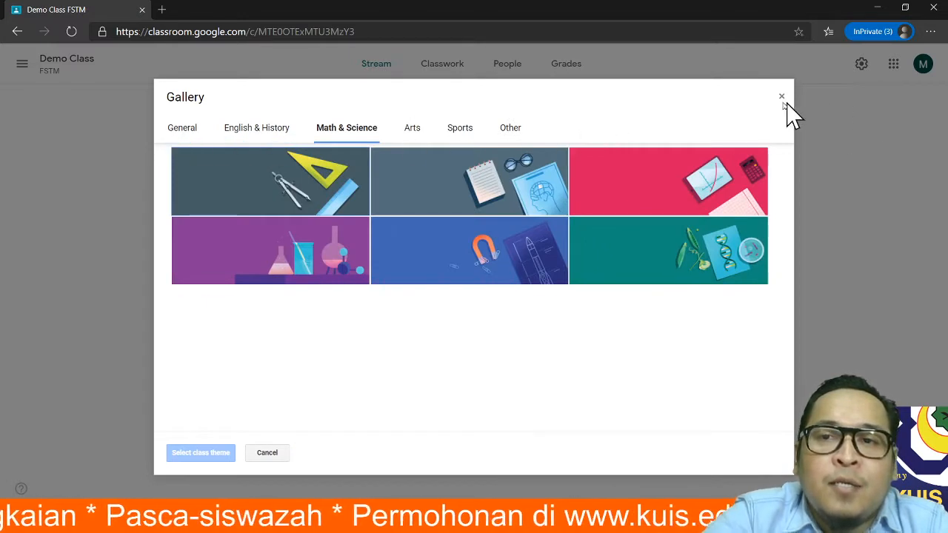
left_click(781, 98)
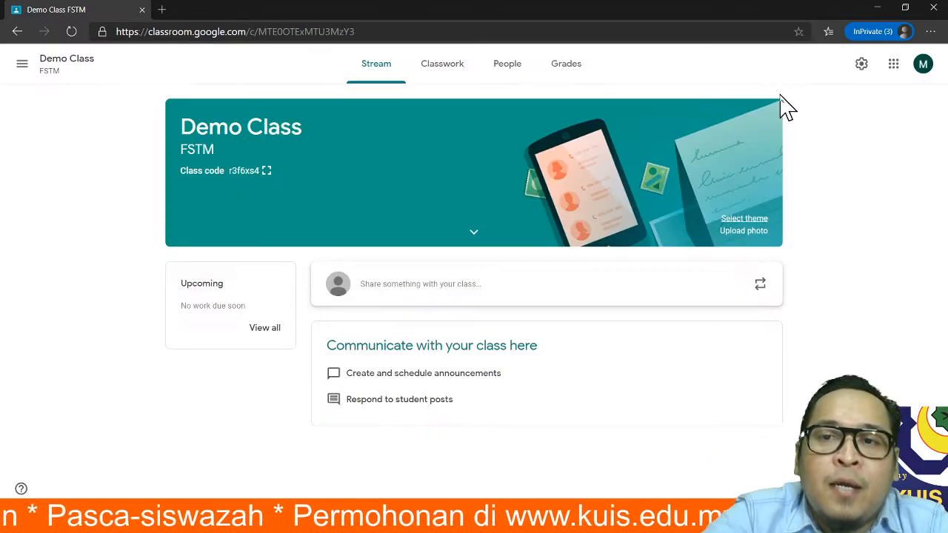
- Apply the blue graduation-cap image as the class banner theme
left_click(744, 220)
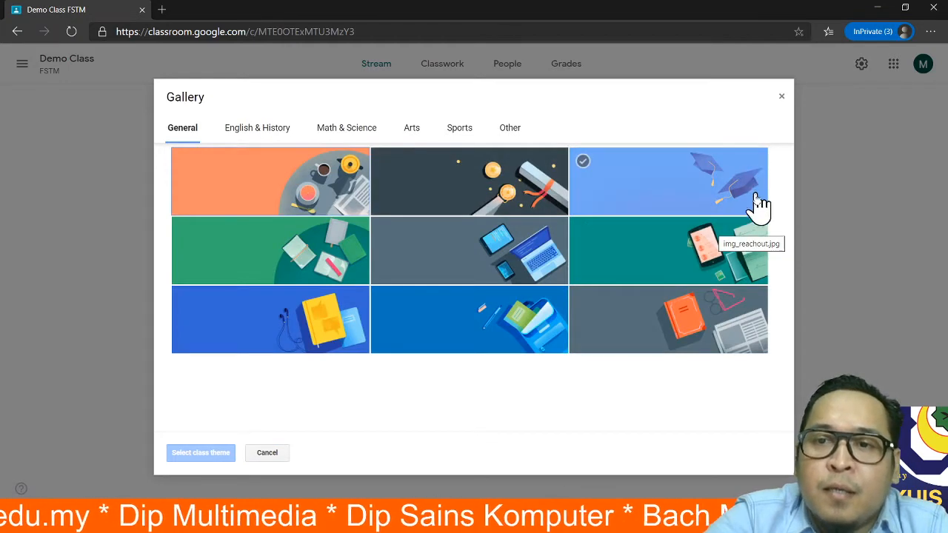
left_click(689, 257)
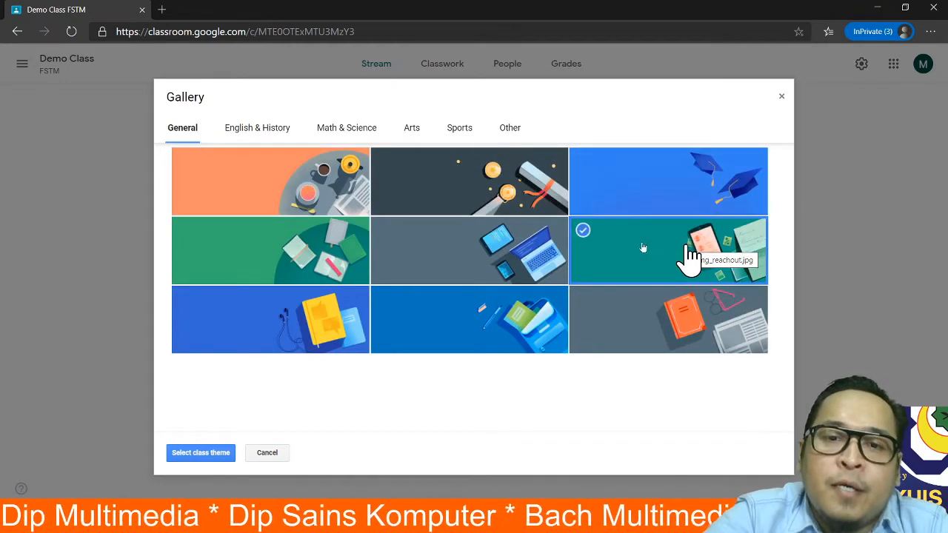
left_click(681, 185)
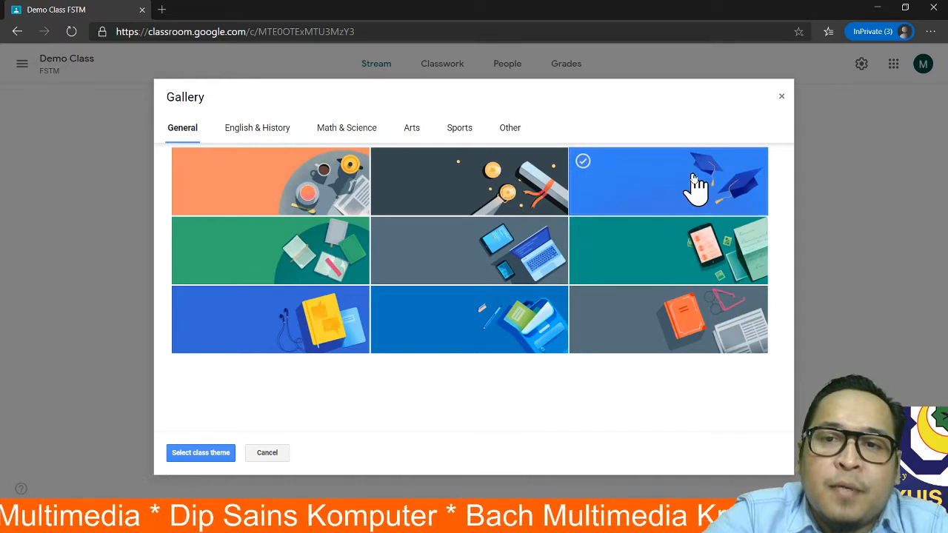
left_click(199, 452)
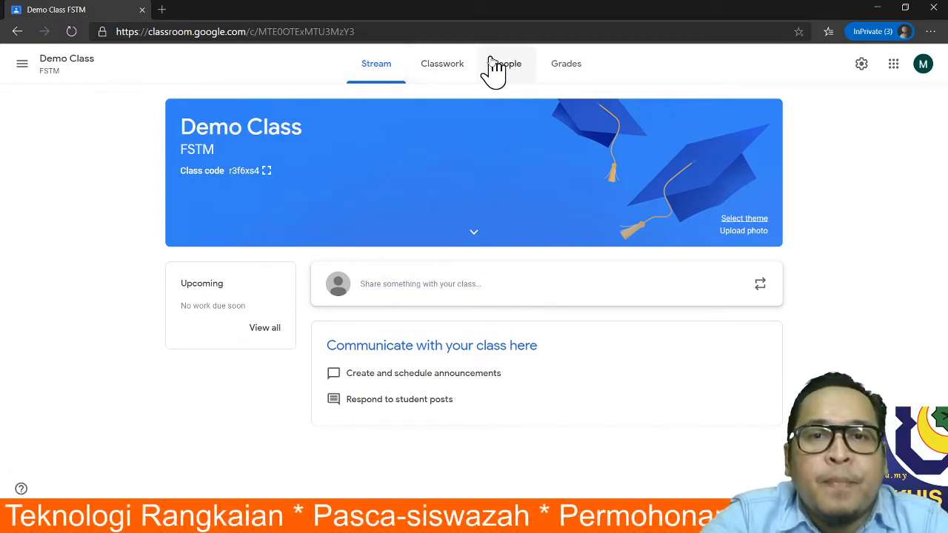
- Switch among Classwork, Stream and People, then open the Create menu on Classwork
left_click(443, 65)
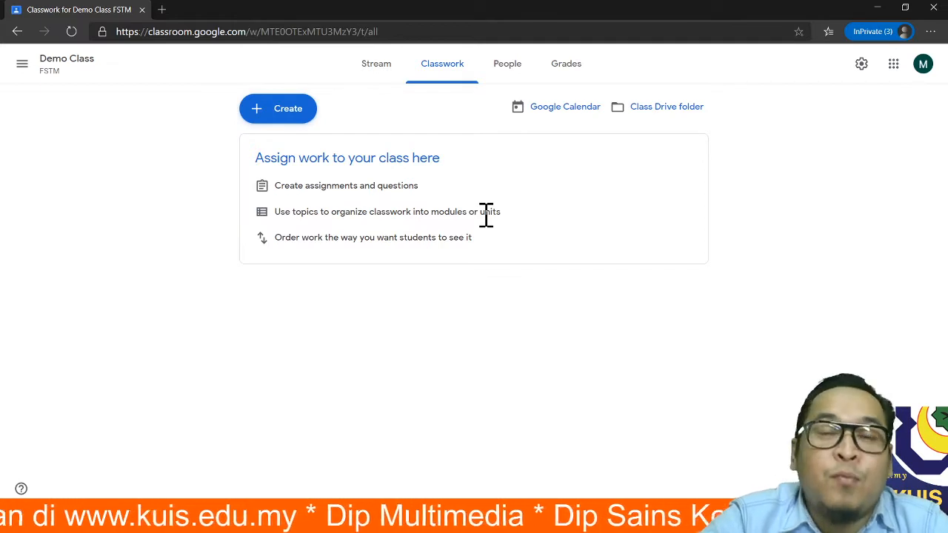
left_click(379, 77)
left_click(452, 78)
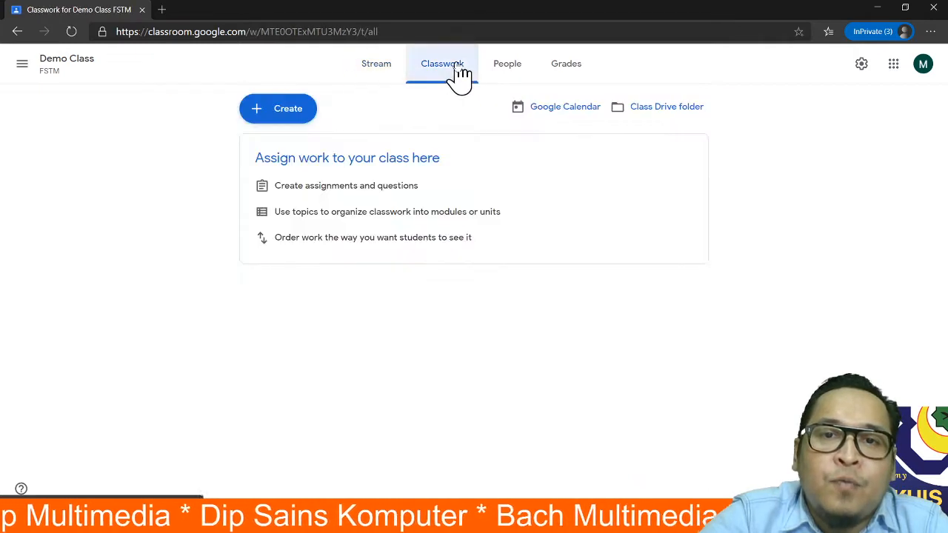
left_click(509, 74)
left_click(456, 80)
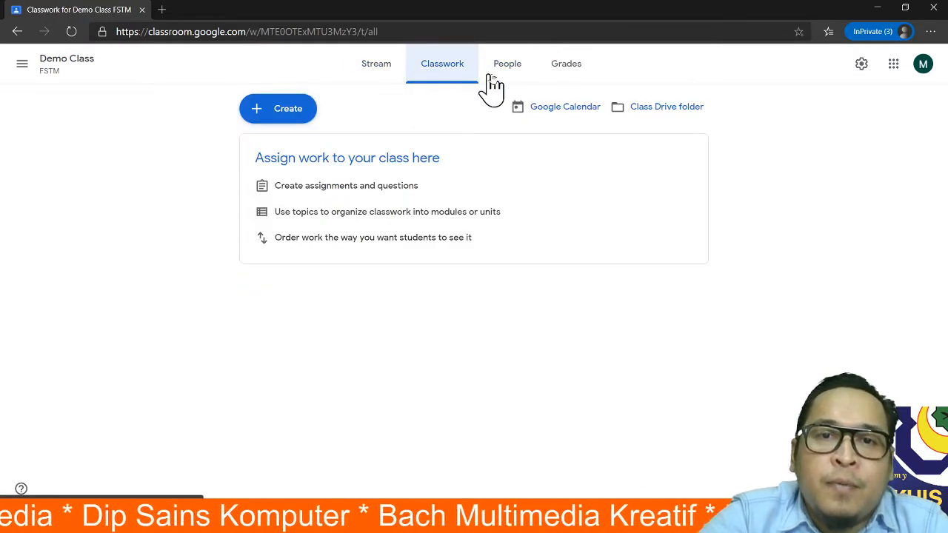
left_click(498, 80)
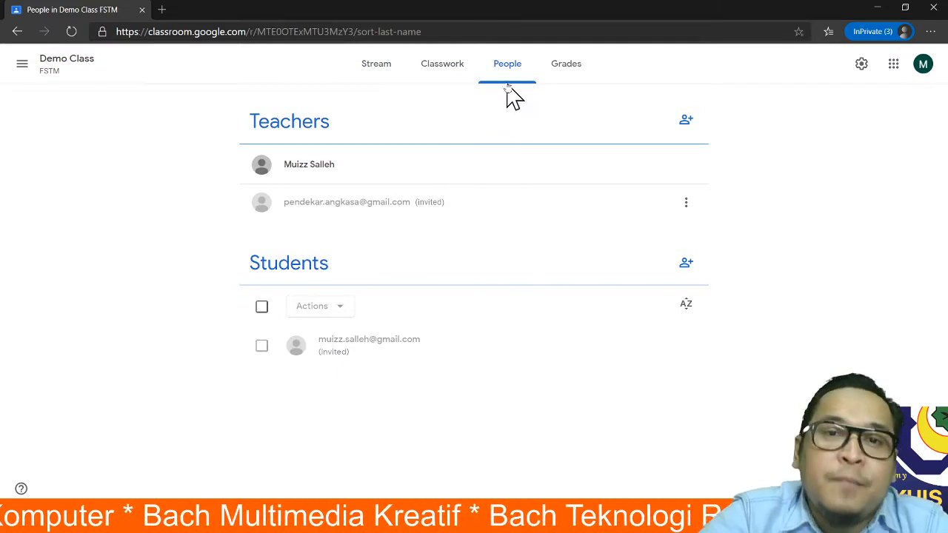
left_click(442, 74)
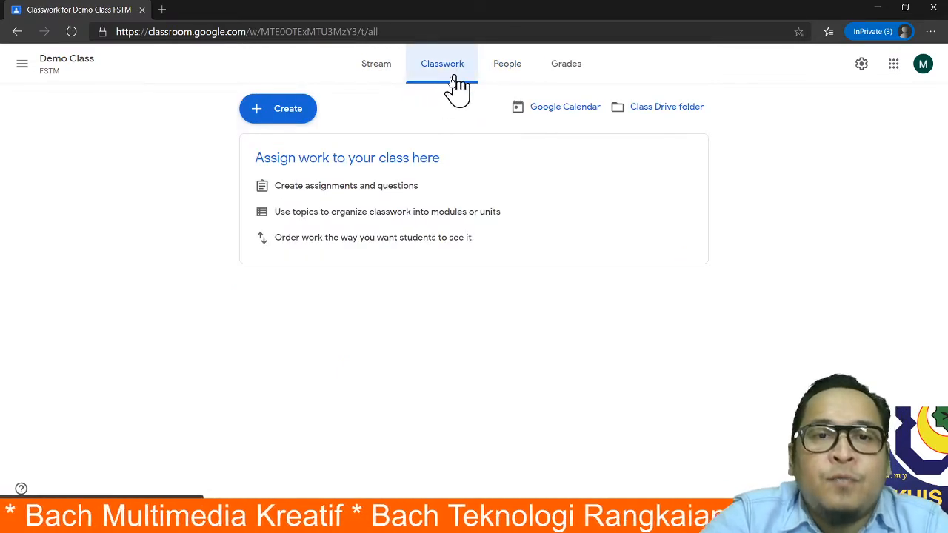
left_click(268, 116)
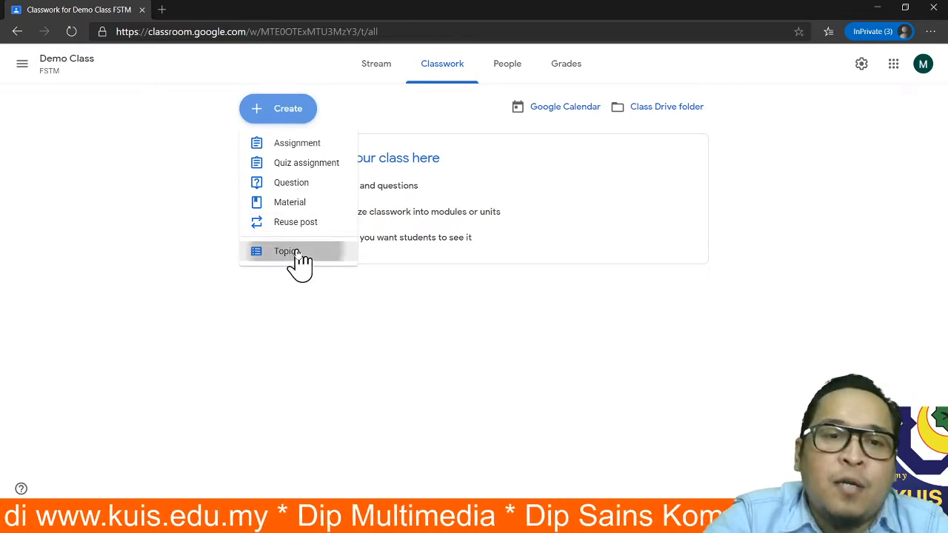
left_click(298, 253)
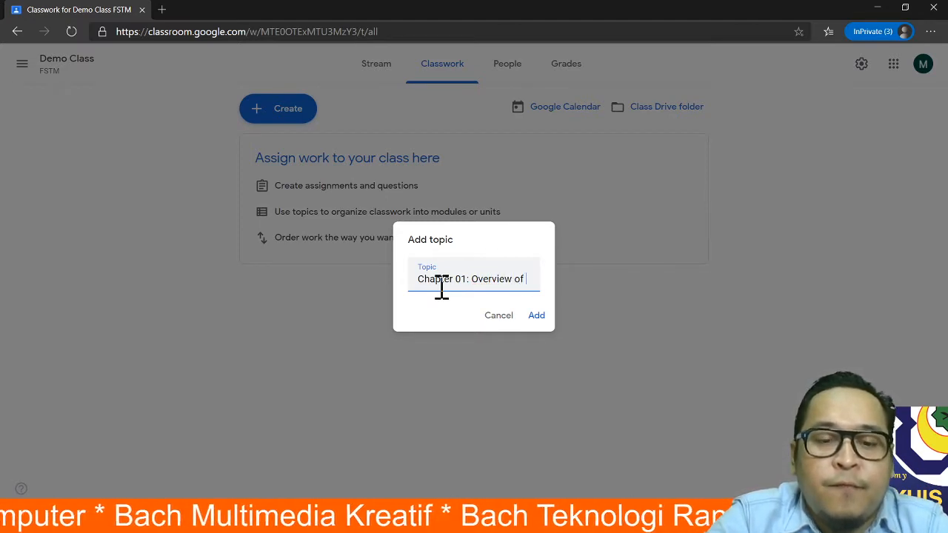
type("Vid")
key("BackSpace")
key("BackSpace")
key("BackSpace")
type("A")
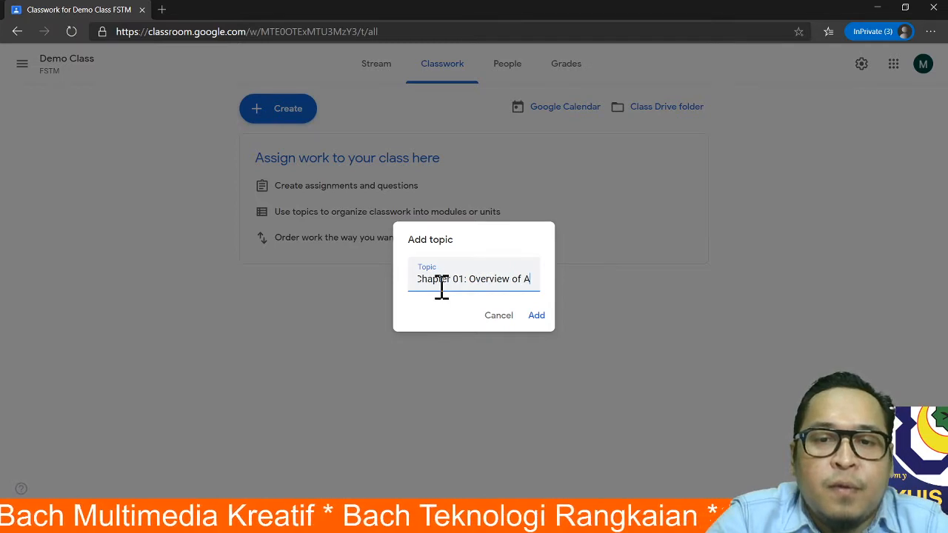
type("udio & Video ")
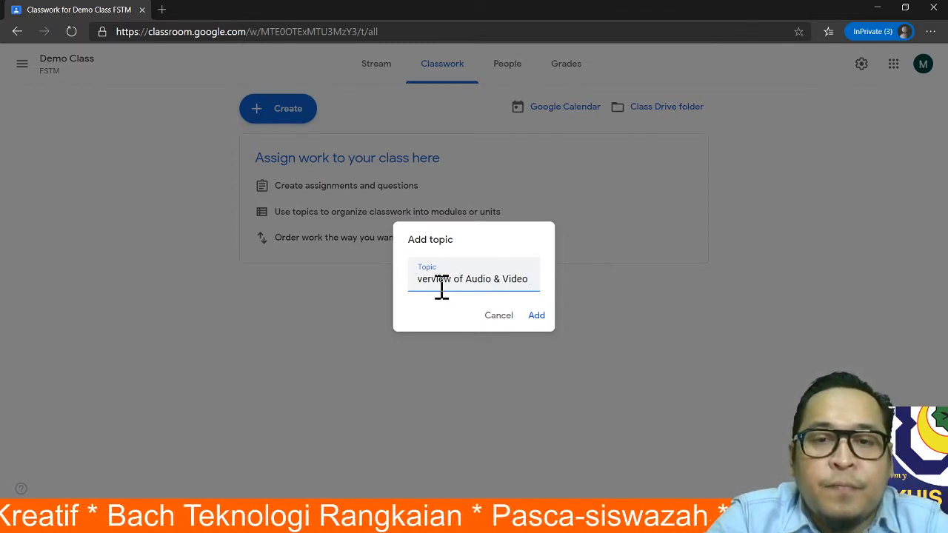
type("Editing")
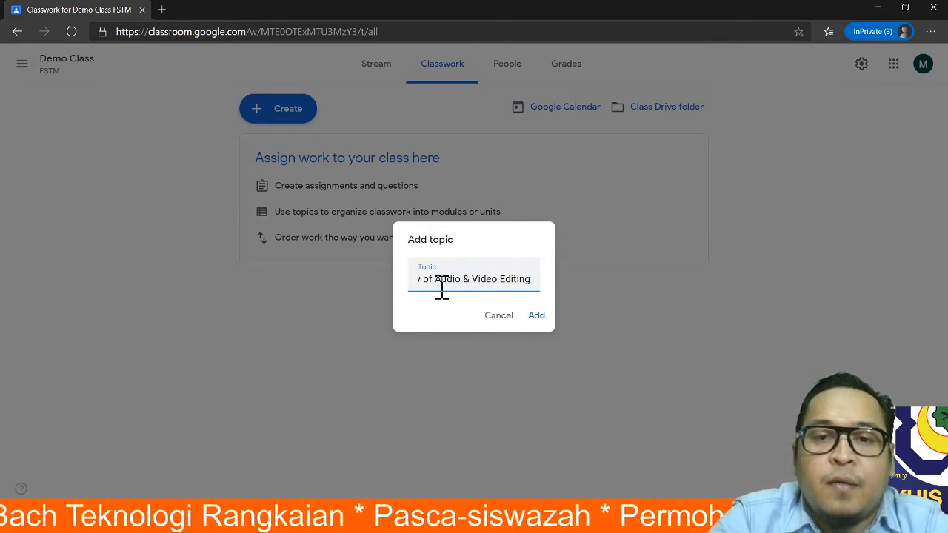
left_click(539, 320)
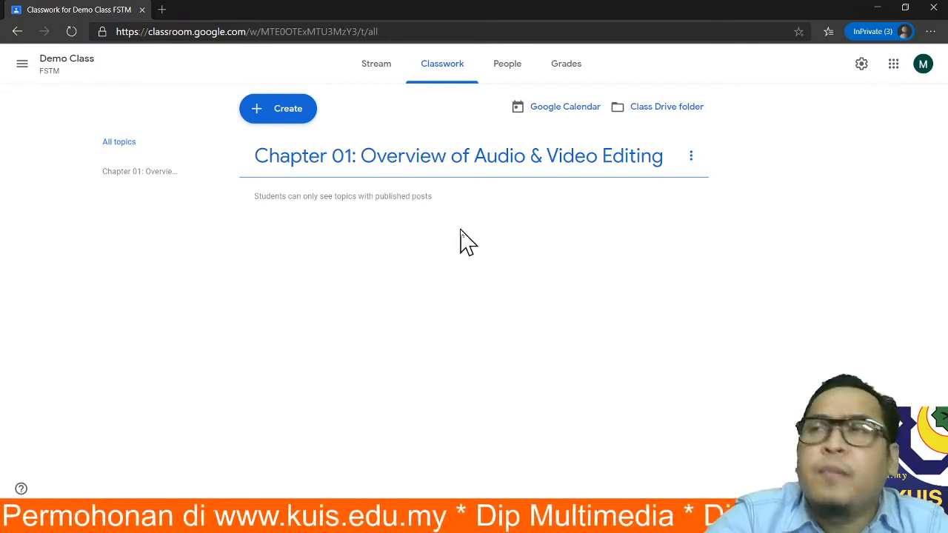
- Start a new topic named 'Ch01: Audio Video Editing P1', replacing the L1 ending with P1
left_click(255, 112)
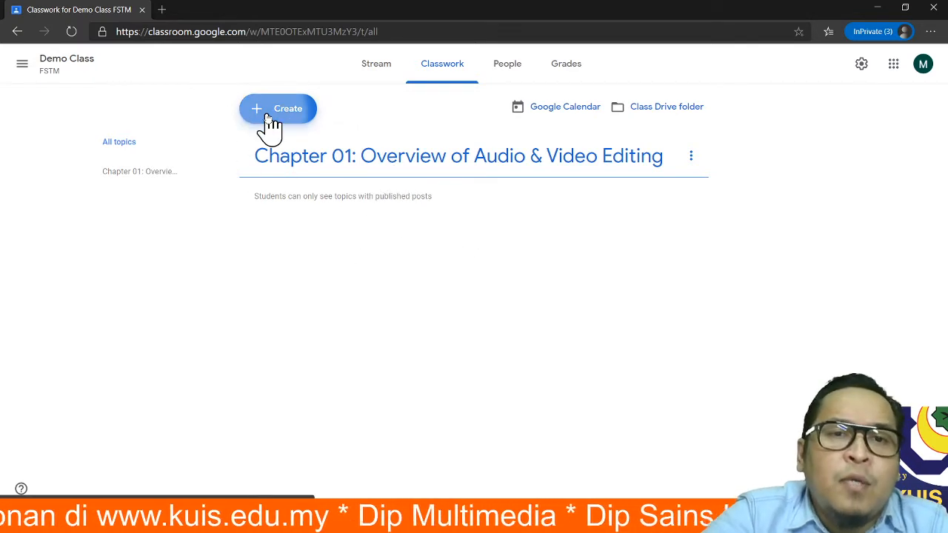
left_click(283, 253)
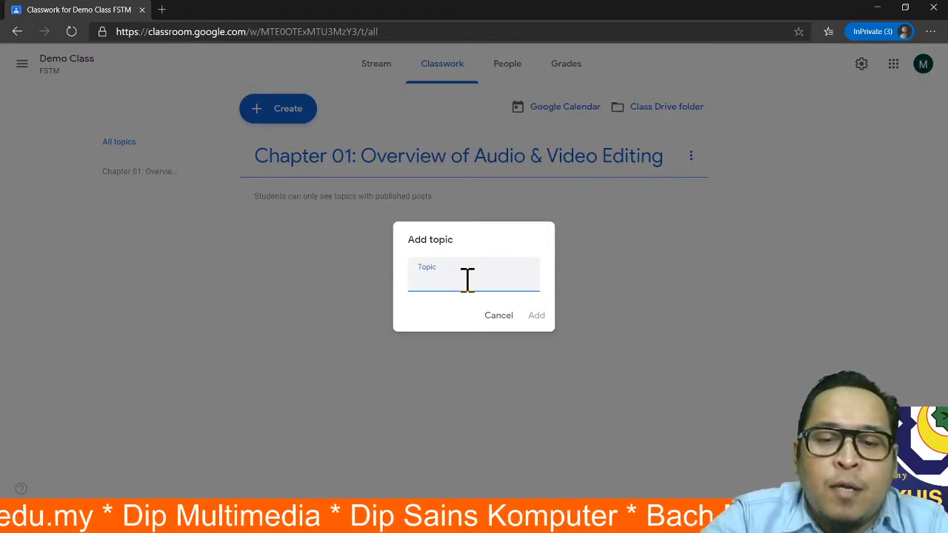
type("Ch")
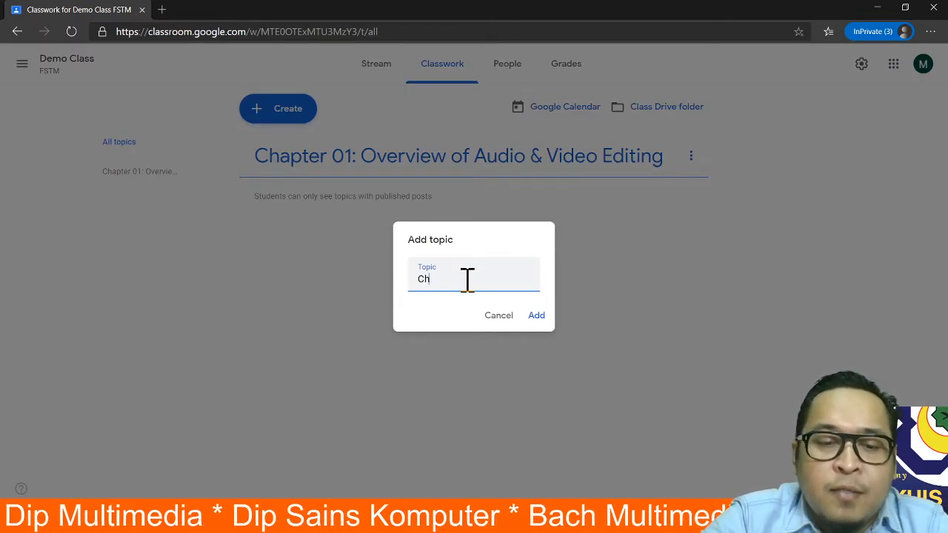
type("01: ")
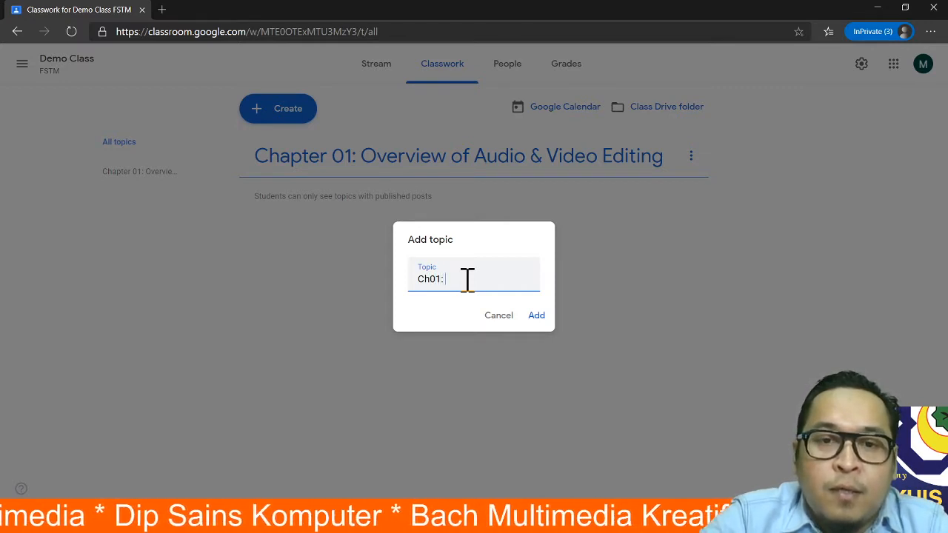
type("A")
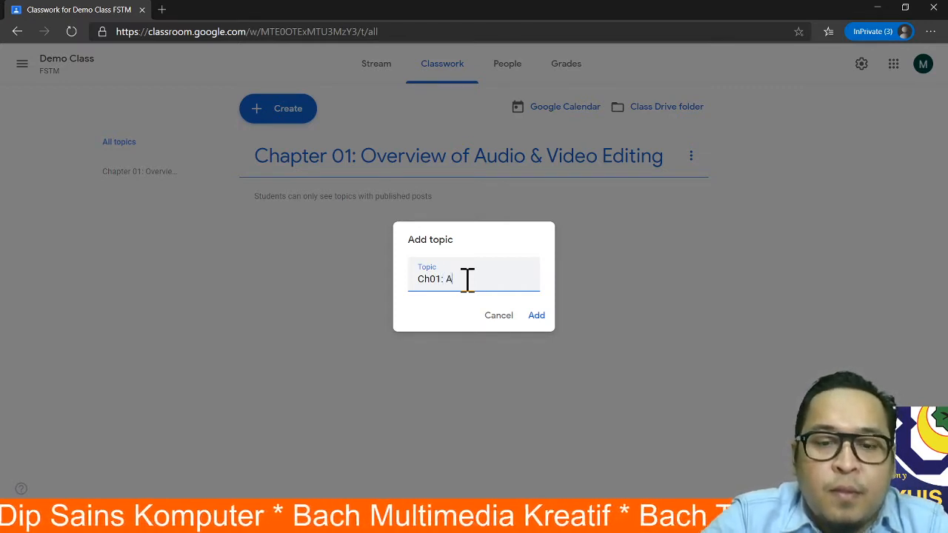
type("udio Video")
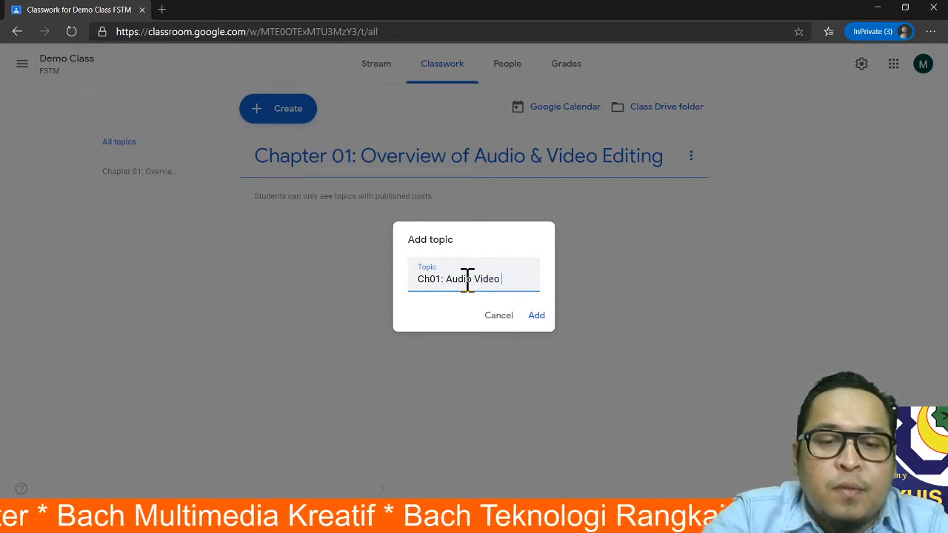
type(" Editing")
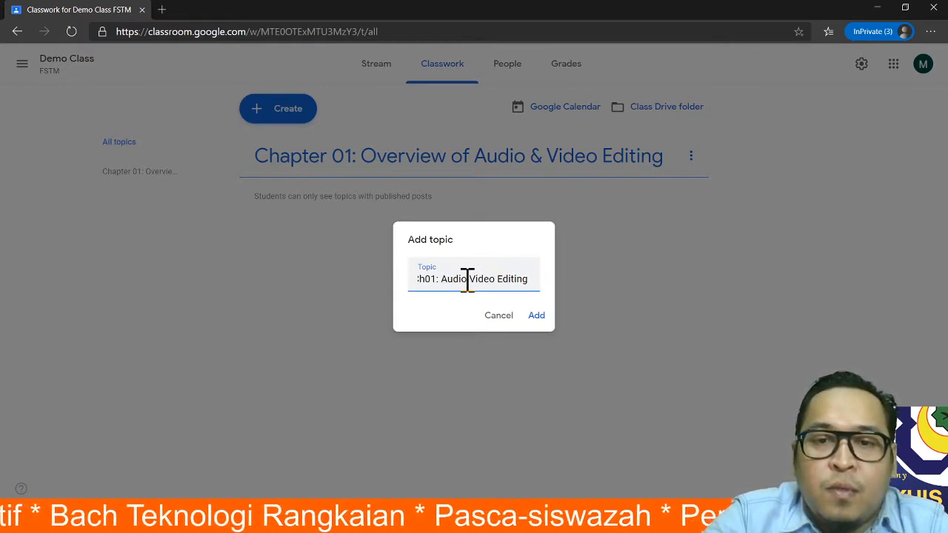
type(" L1")
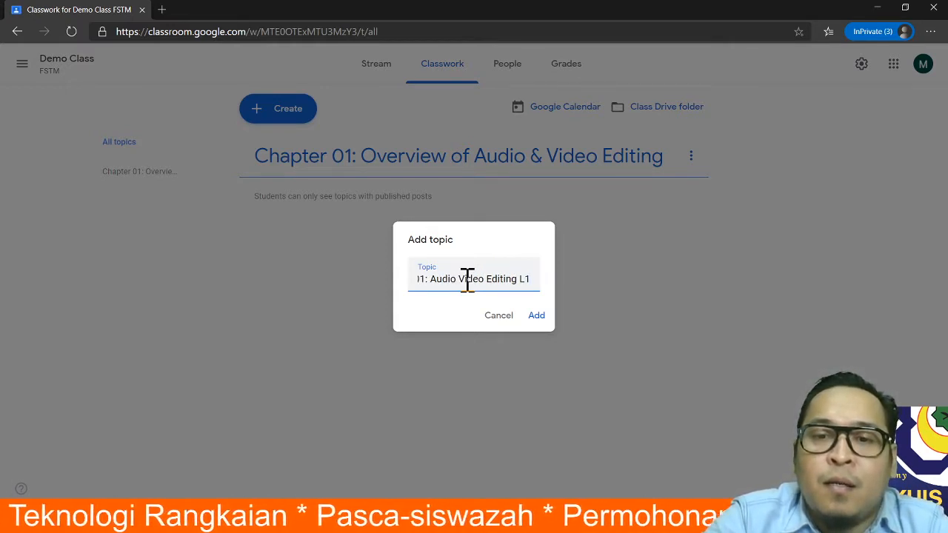
key("BackSpace")
key("BackSpace")
type("P")
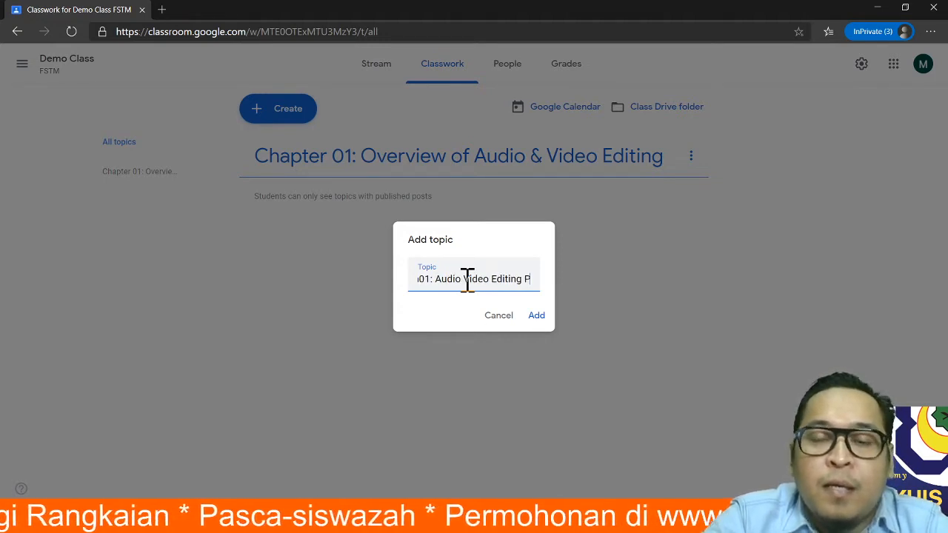
type("1")
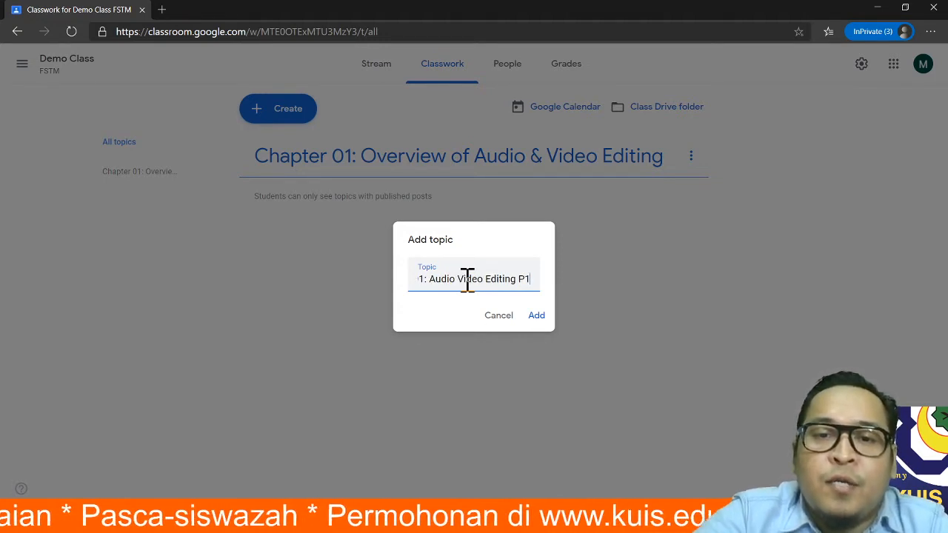
key("Left")
key("Left")
key("Left")
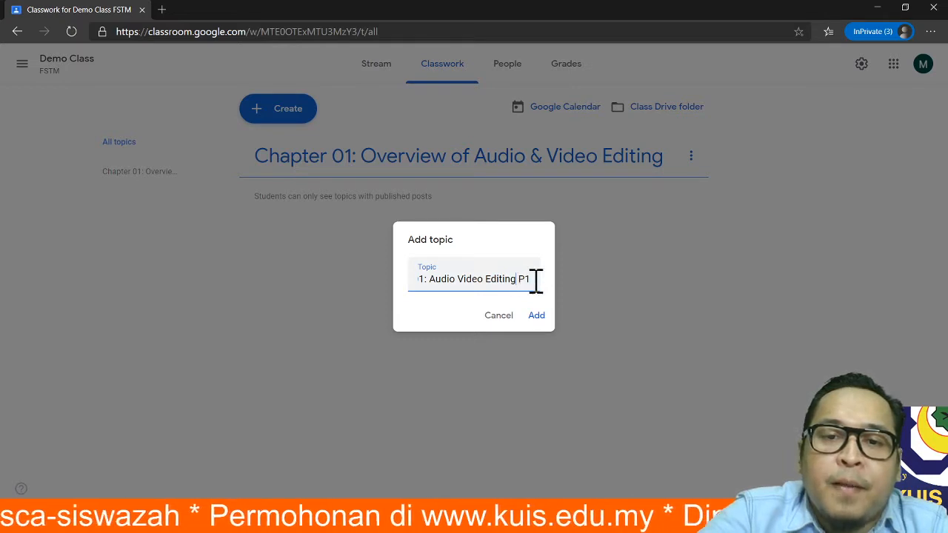
- Add the hyphen, create topic 'Ch01: Audio Video Editing - P1', and drag it below Chapter 01
type("-")
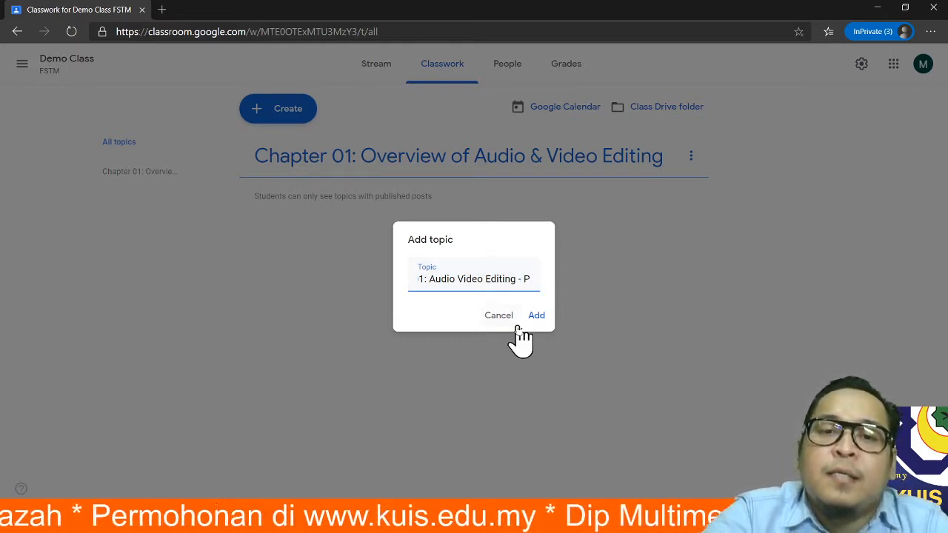
left_click(539, 315)
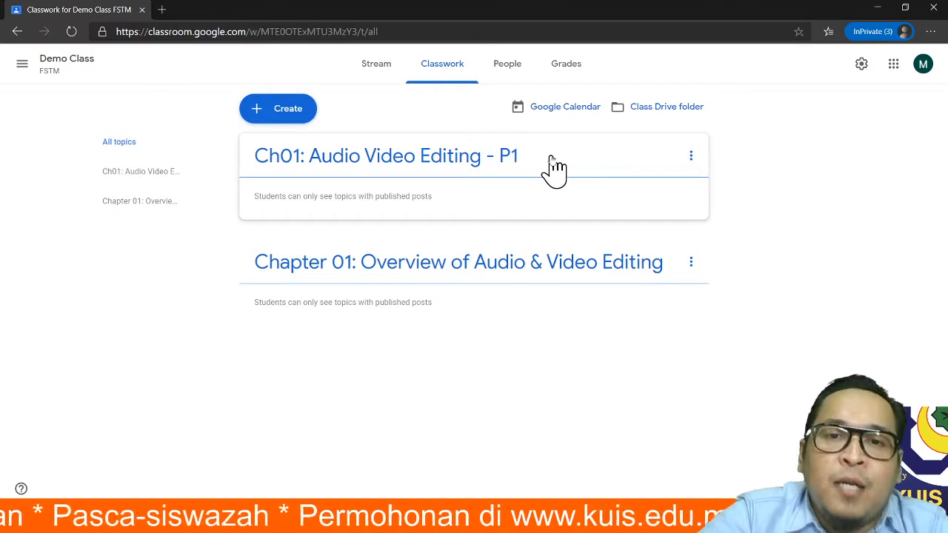
left_click_drag(554, 170, 528, 310)
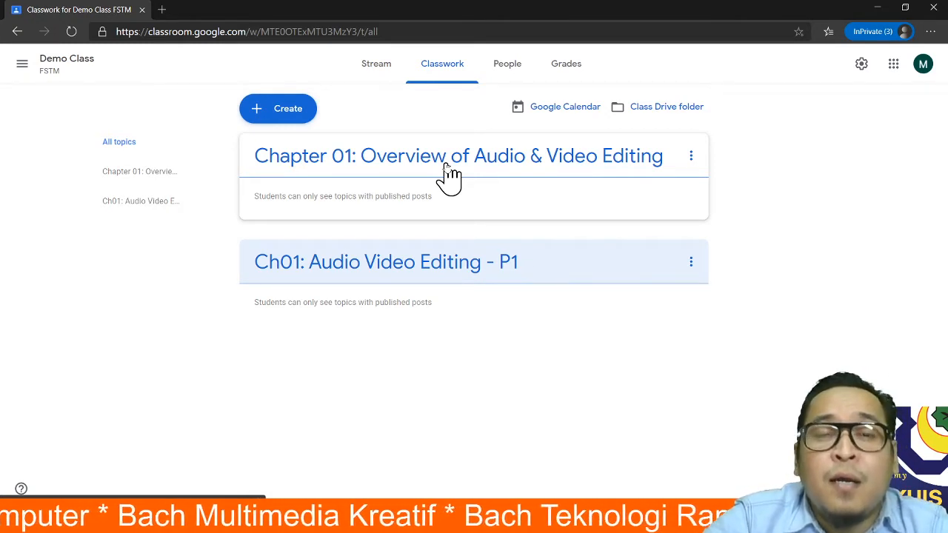
- Create a new assignment titled 'Assignment 01: Project Proposal' and move to its instructions
left_click(260, 117)
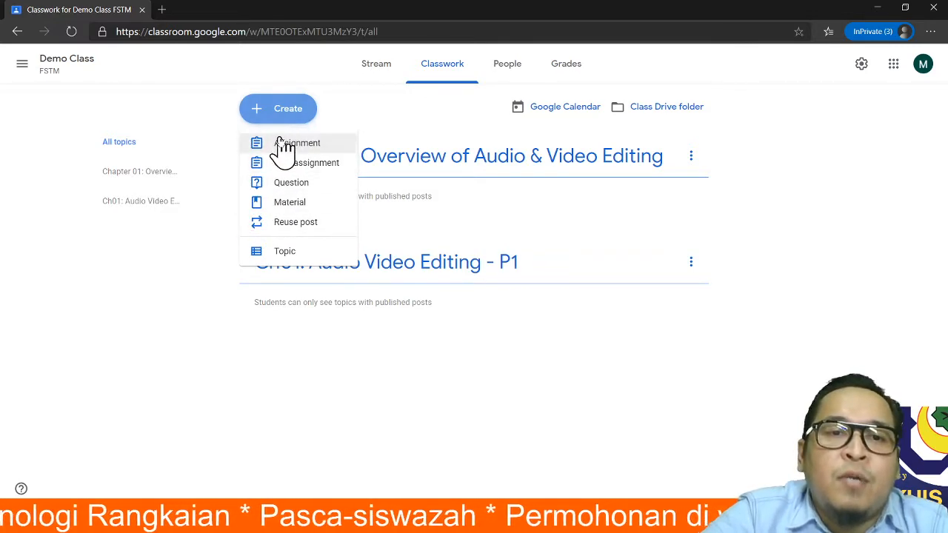
left_click(296, 144)
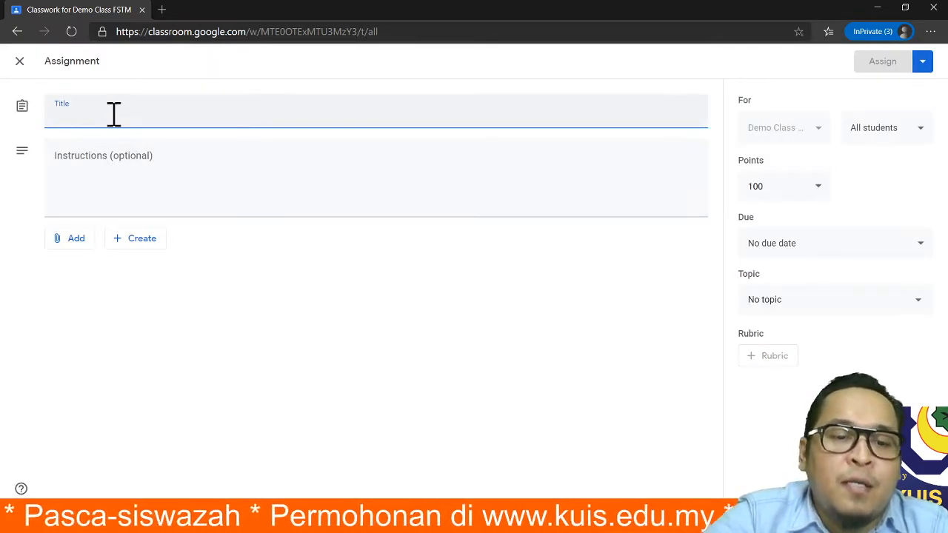
type("Assignment")
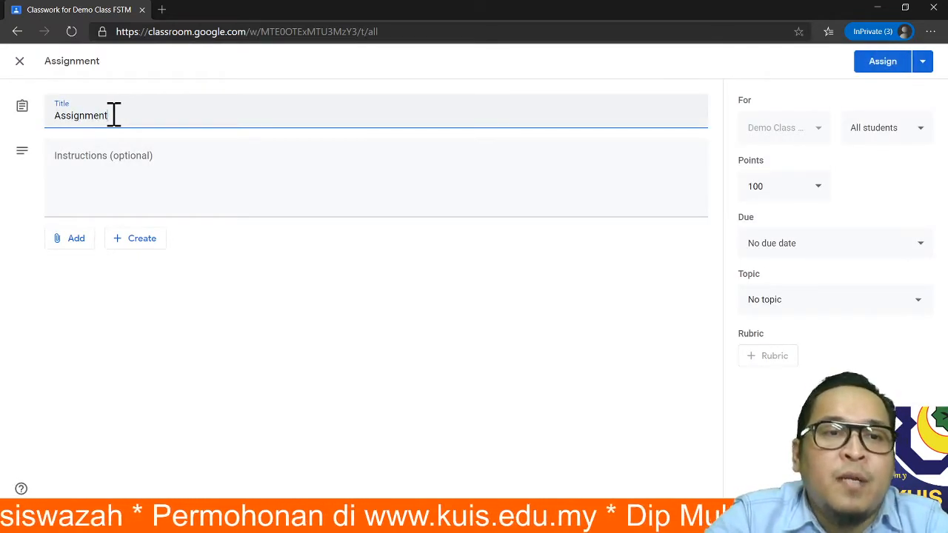
type(" 01:")
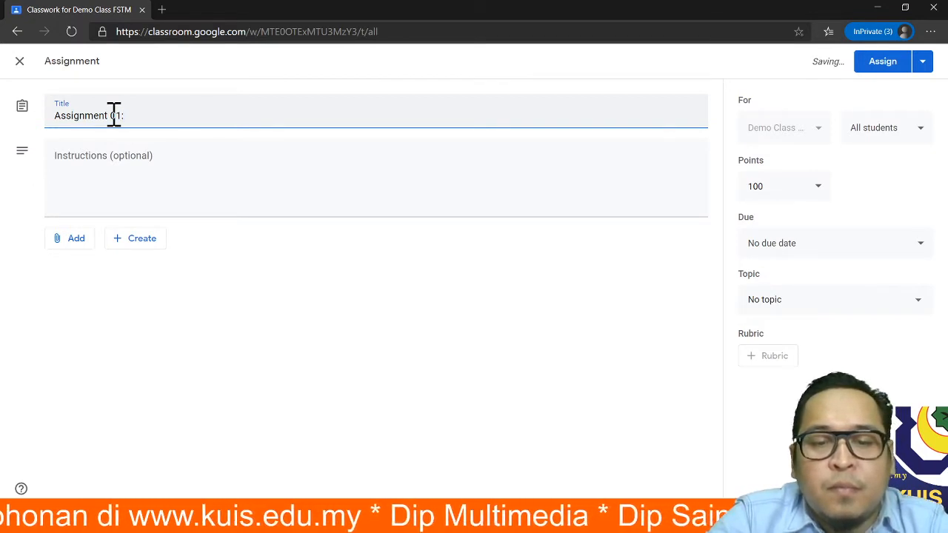
type(" Project P")
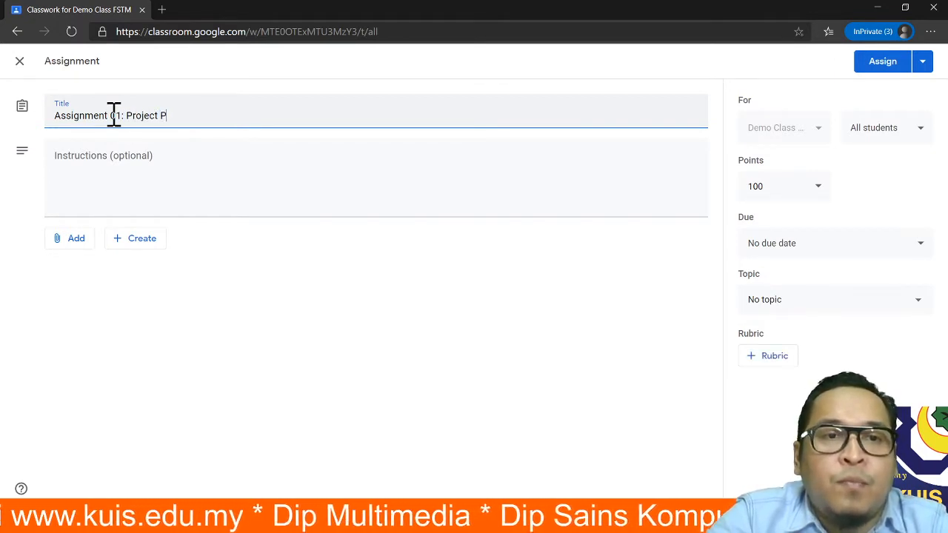
type("roposal")
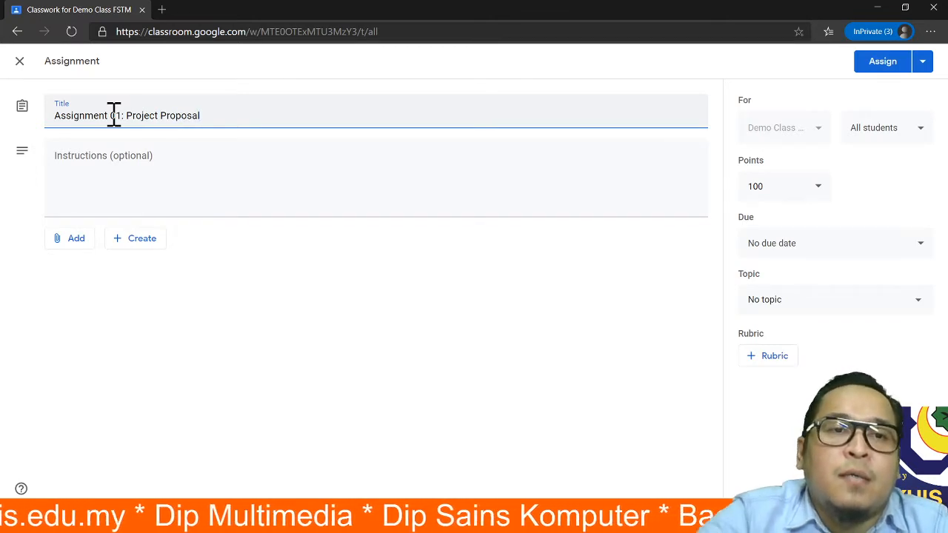
left_click(196, 162)
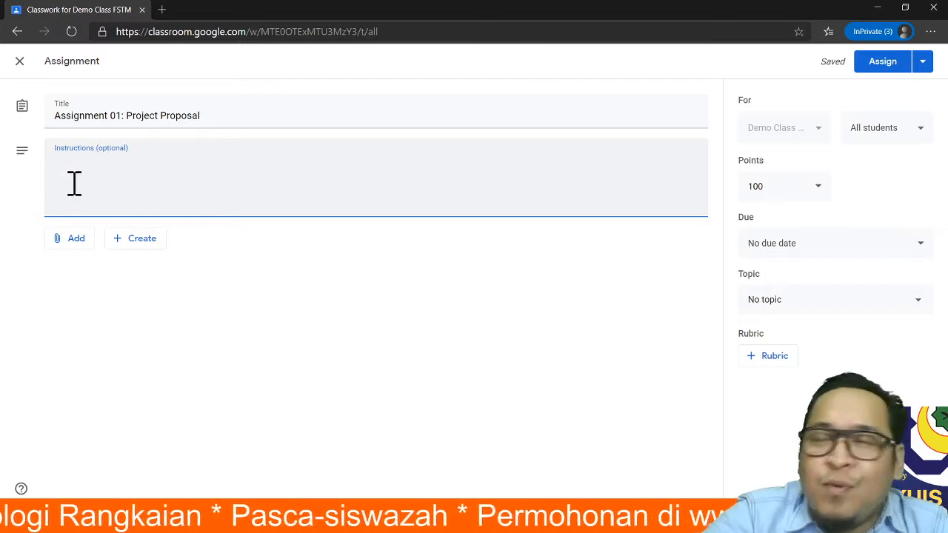
left_click(72, 244)
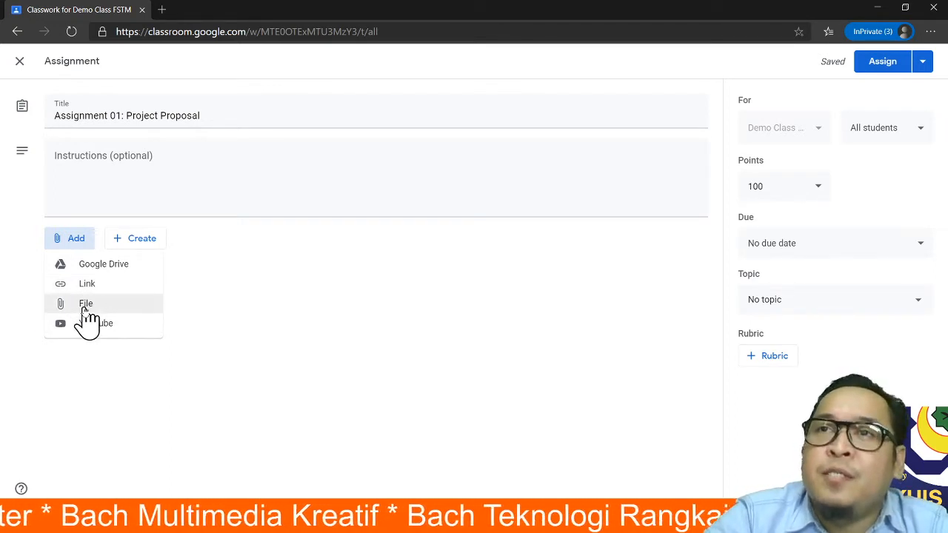
left_click(85, 306)
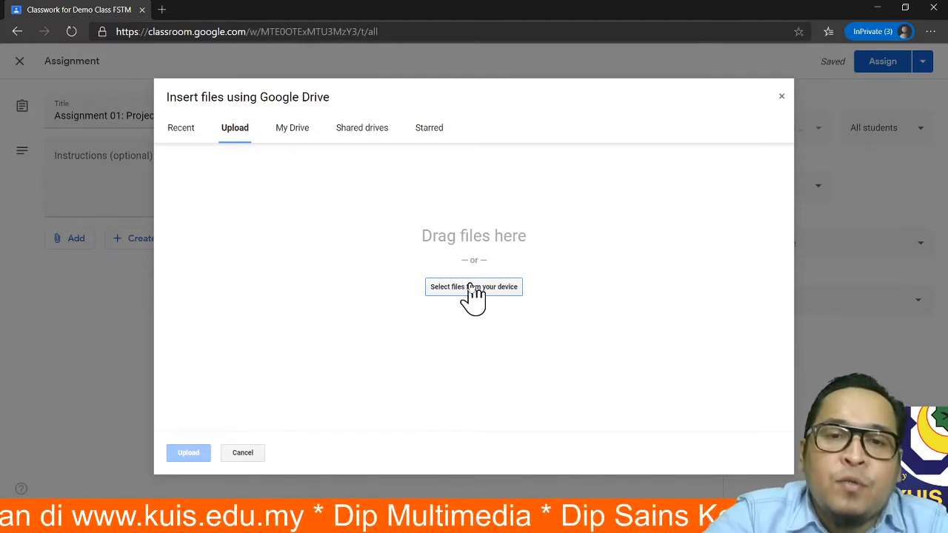
left_click(474, 287)
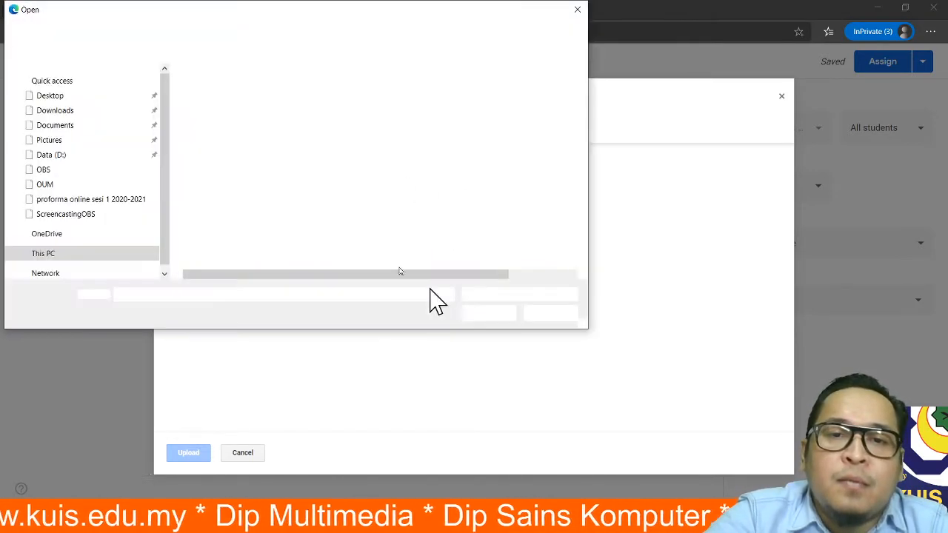
left_click(577, 10)
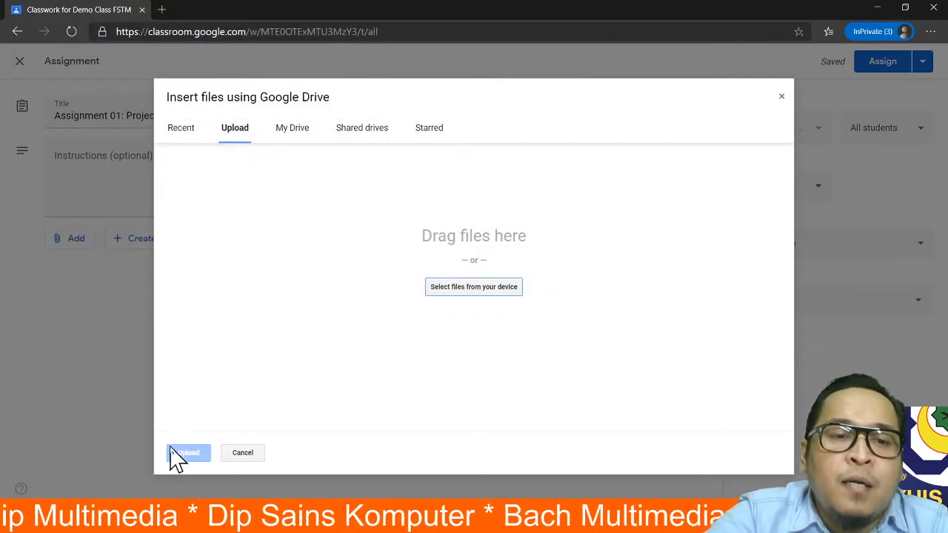
left_click(254, 457)
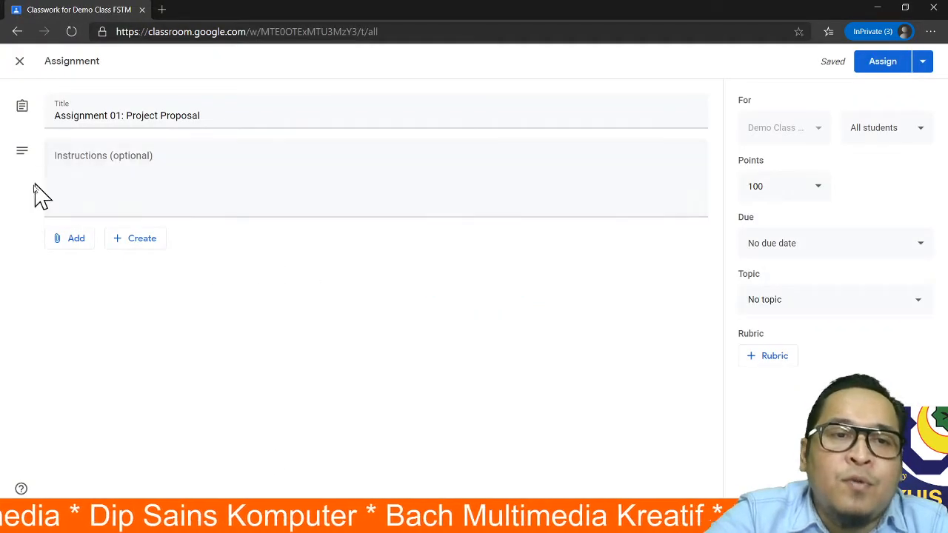
left_click(143, 155)
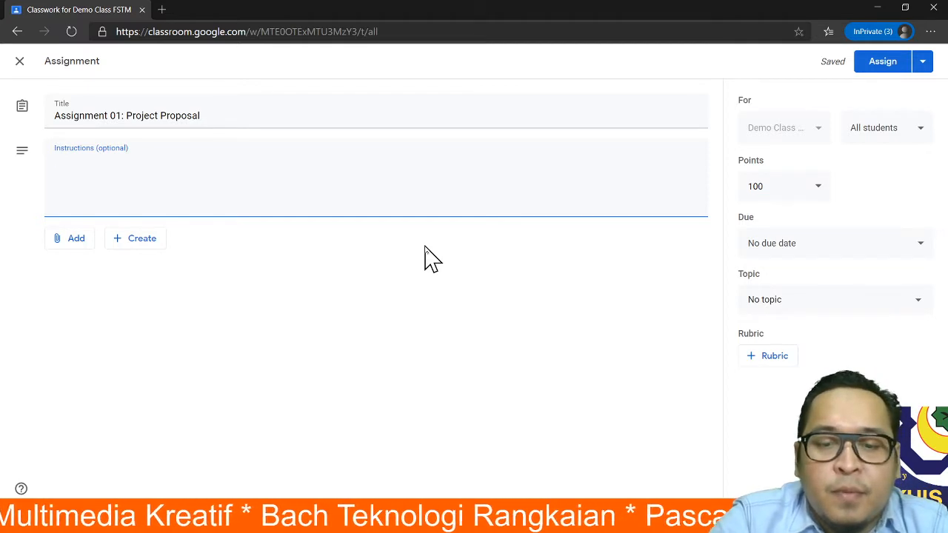
- Enter the instructions 'This is individual Assignment. You need to create proposal using google slide.'
type("This ")
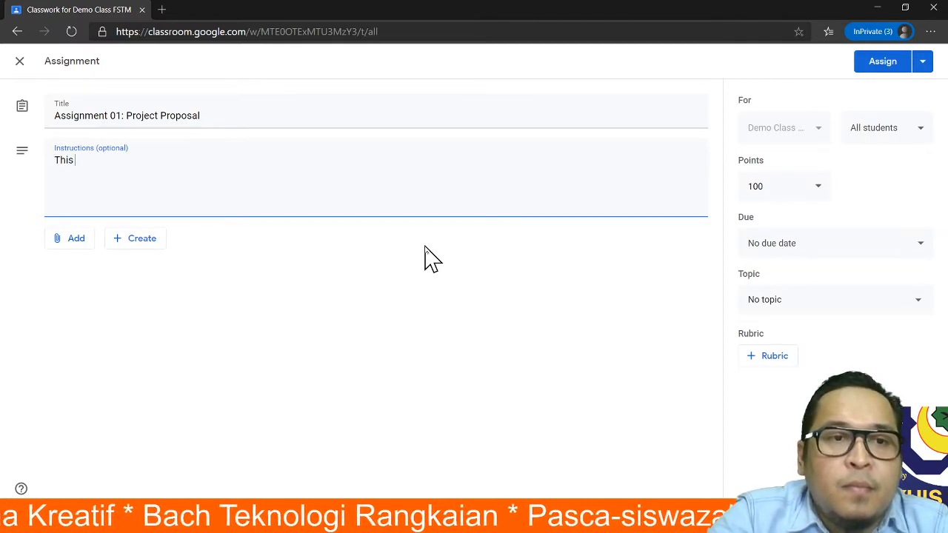
type("is individual")
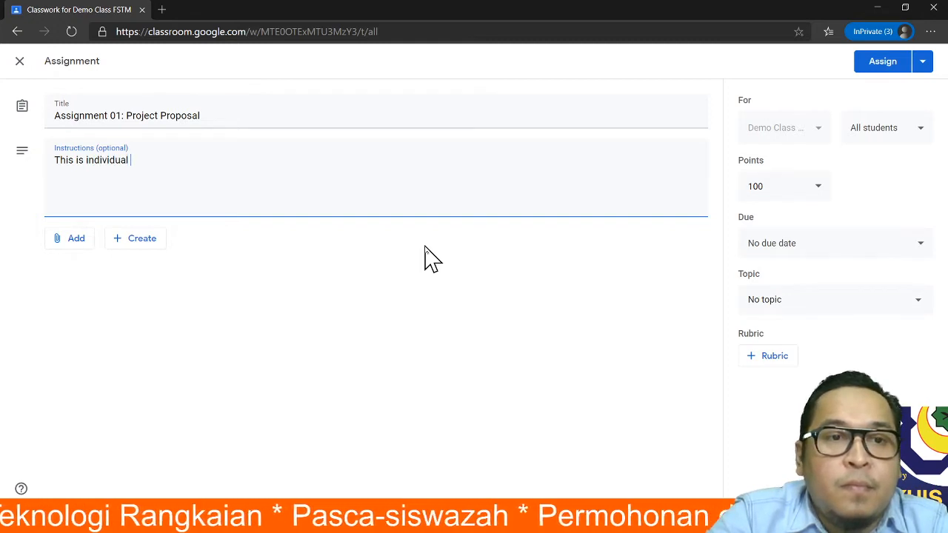
type(" Assign")
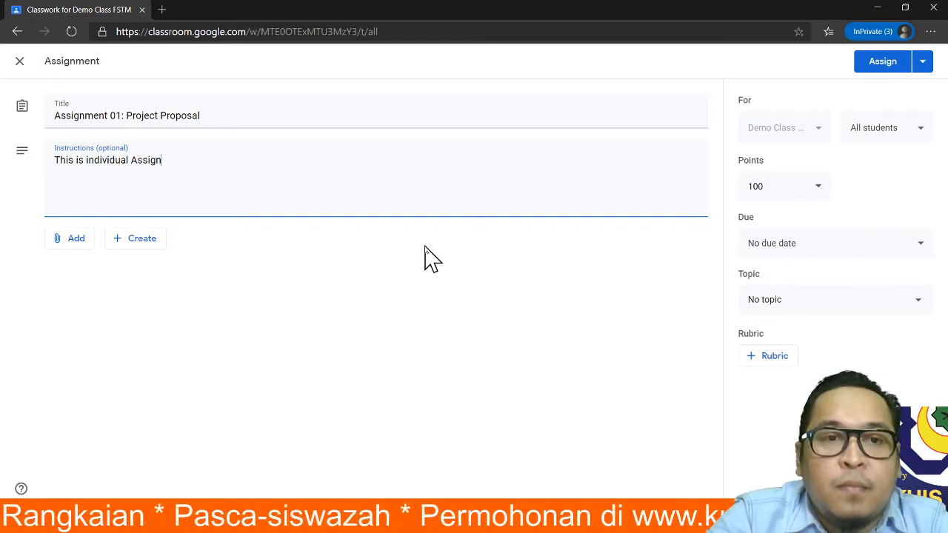
type("ment. You ")
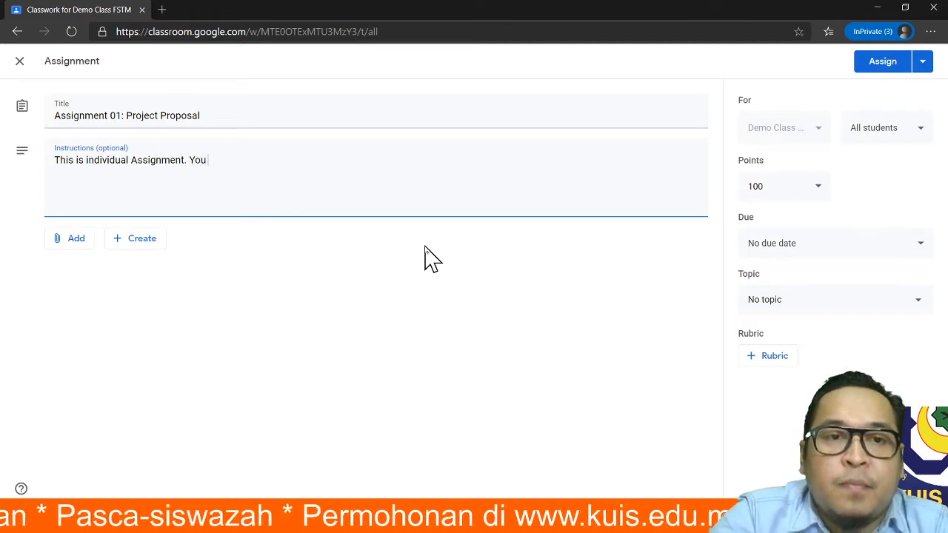
type("need to")
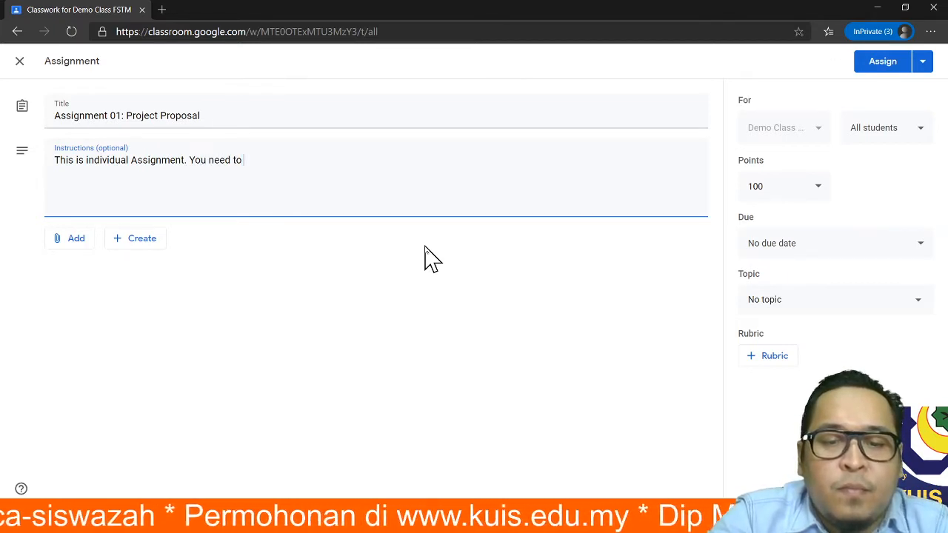
type(" create pr")
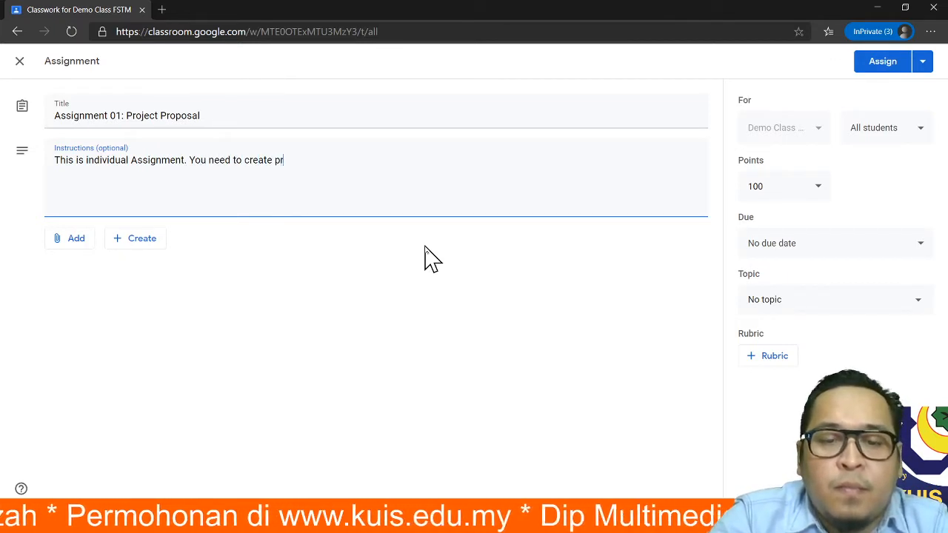
type("oposal using ")
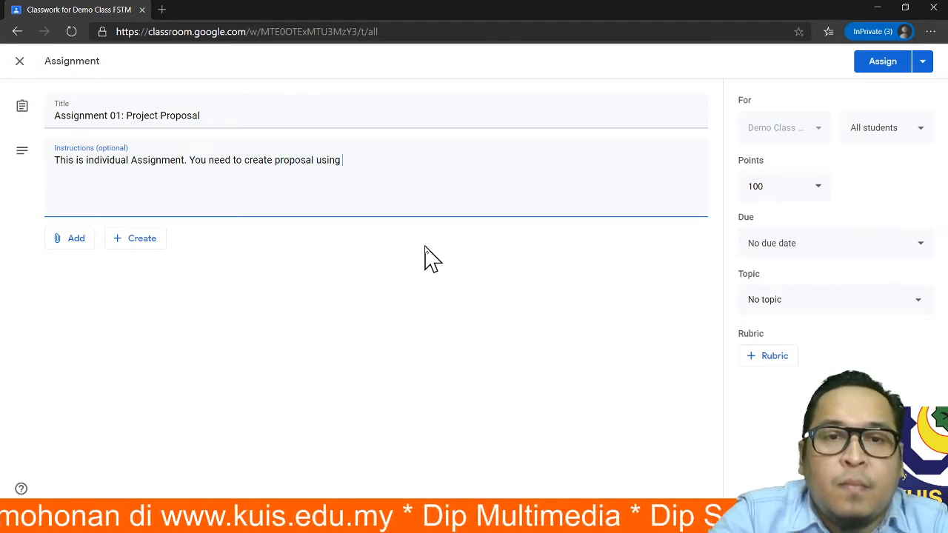
type("google slide.")
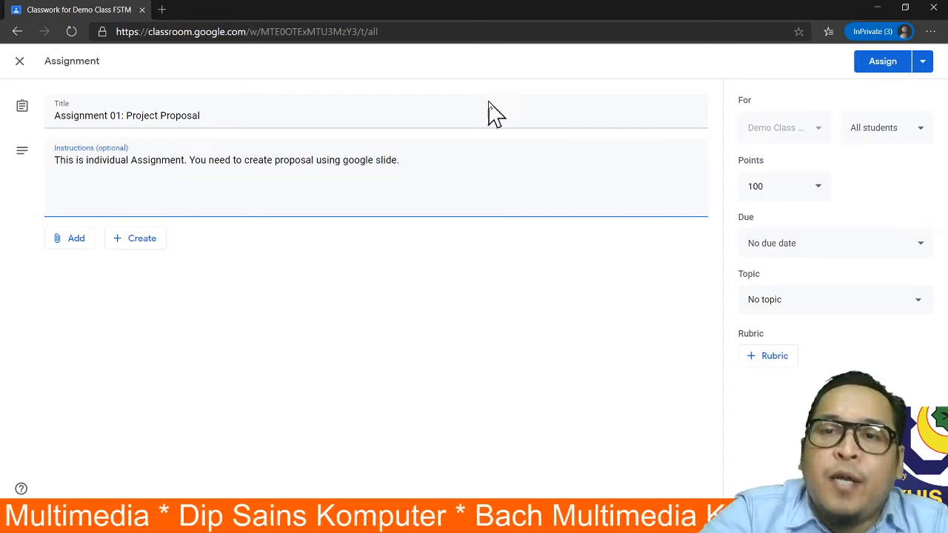
left_click(916, 134)
left_click(924, 131)
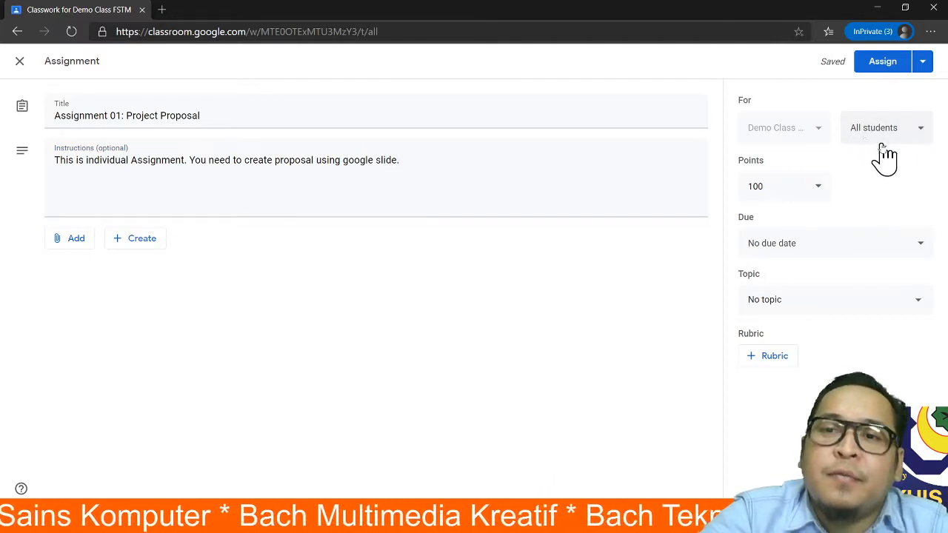
- Keep 100 points and no due date, and set the topic to Ch01: Audio Video Editing - P1
left_click(932, 134)
left_click(925, 138)
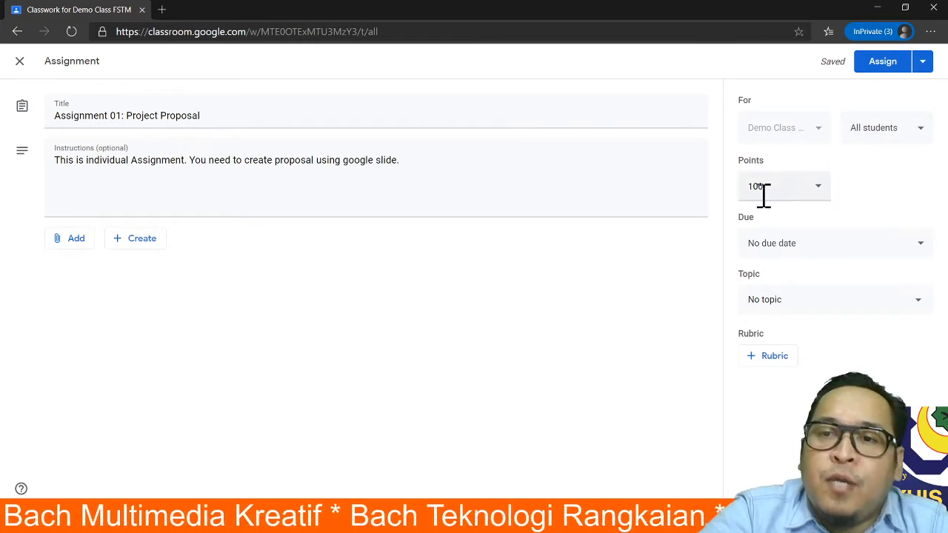
left_click(818, 194)
left_click(865, 205)
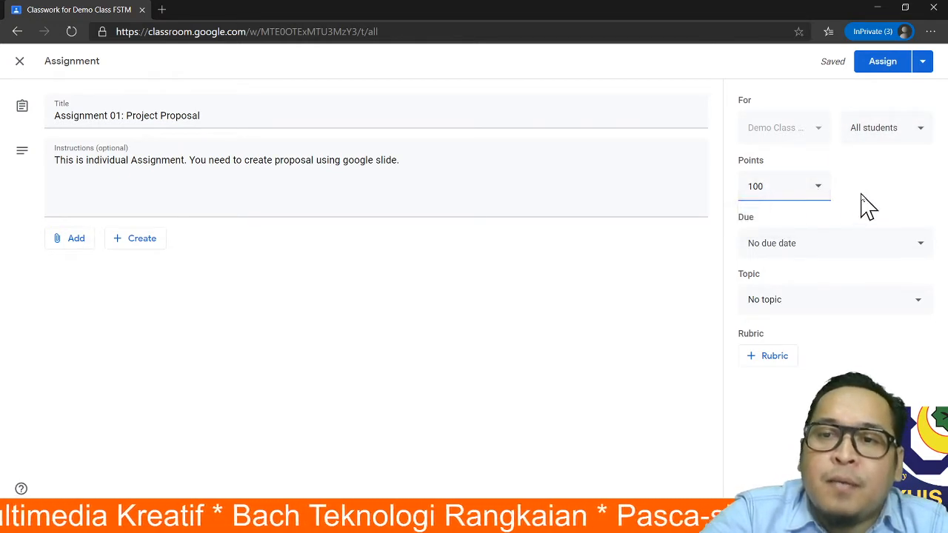
left_click(789, 251)
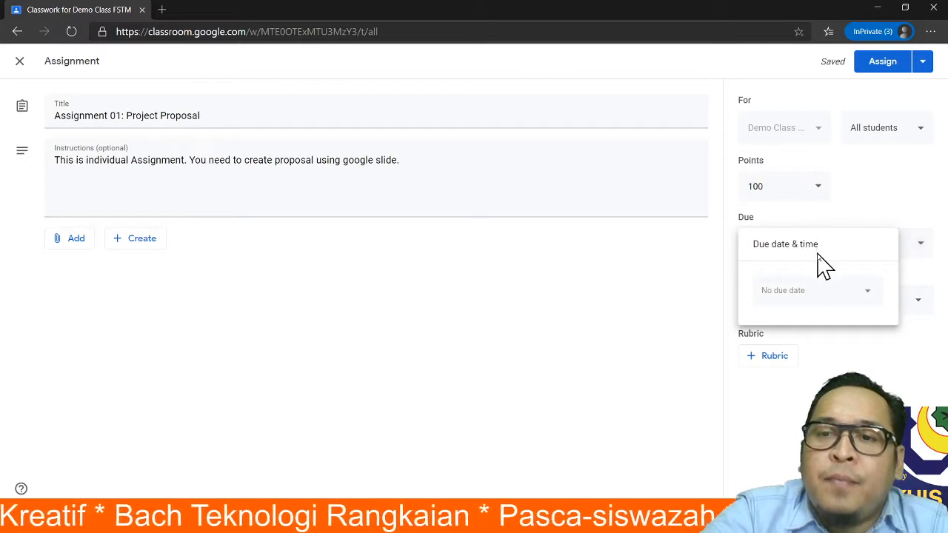
left_click(886, 186)
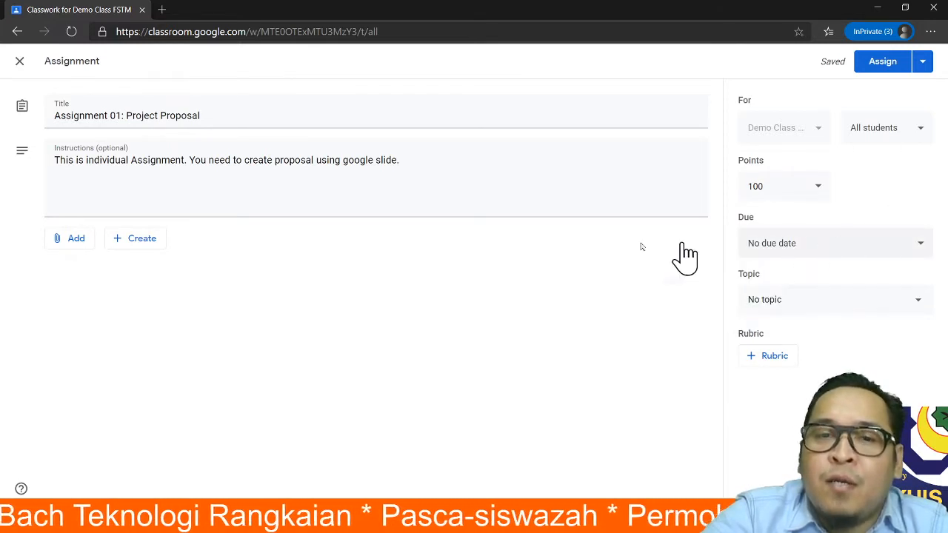
left_click(777, 305)
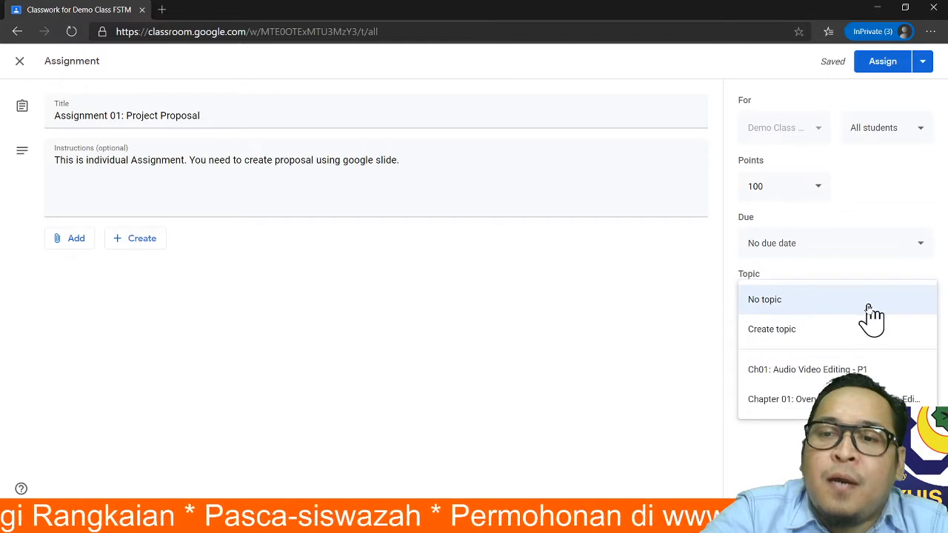
left_click(823, 369)
left_click(770, 357)
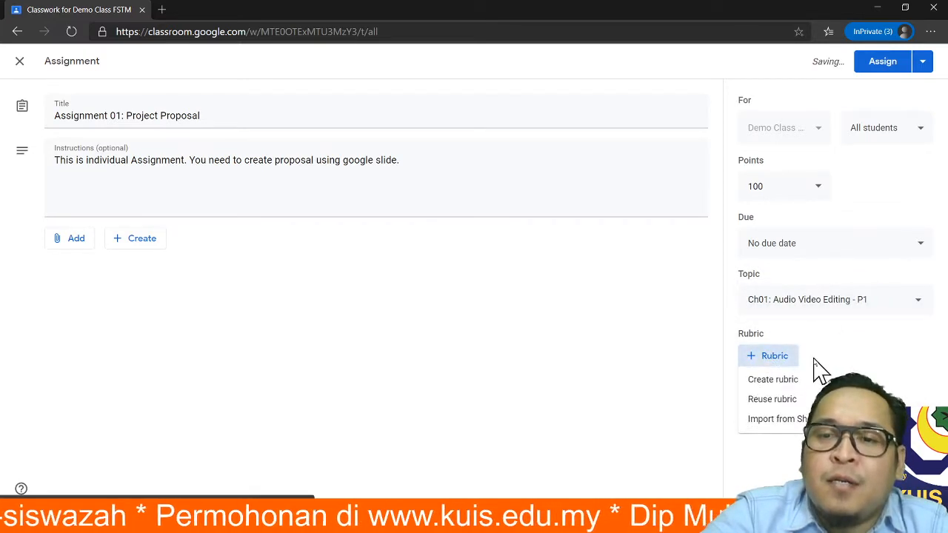
left_click(769, 381)
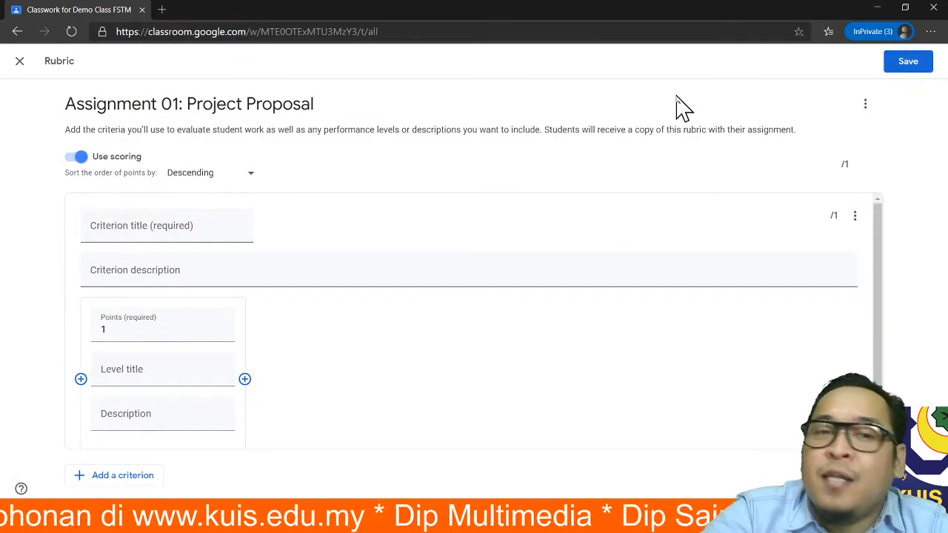
left_click(19, 61)
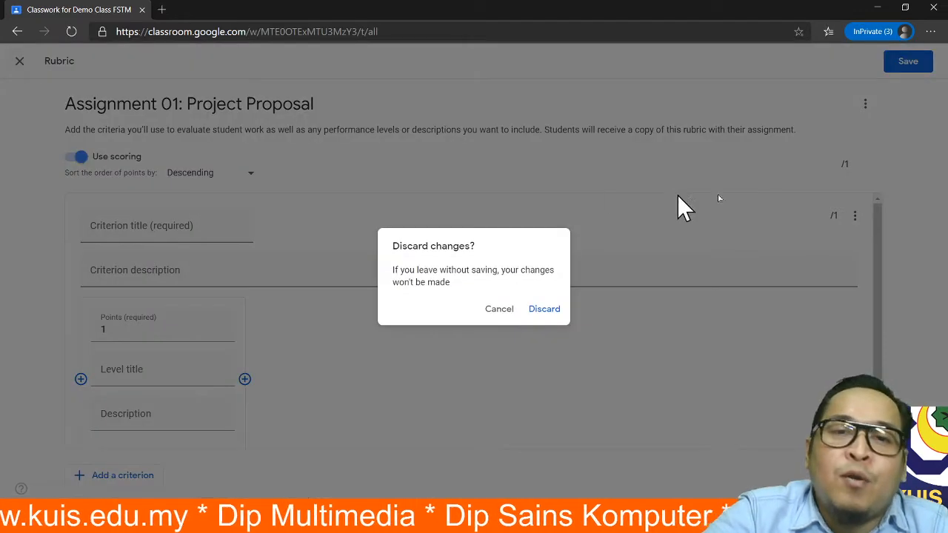
left_click(544, 310)
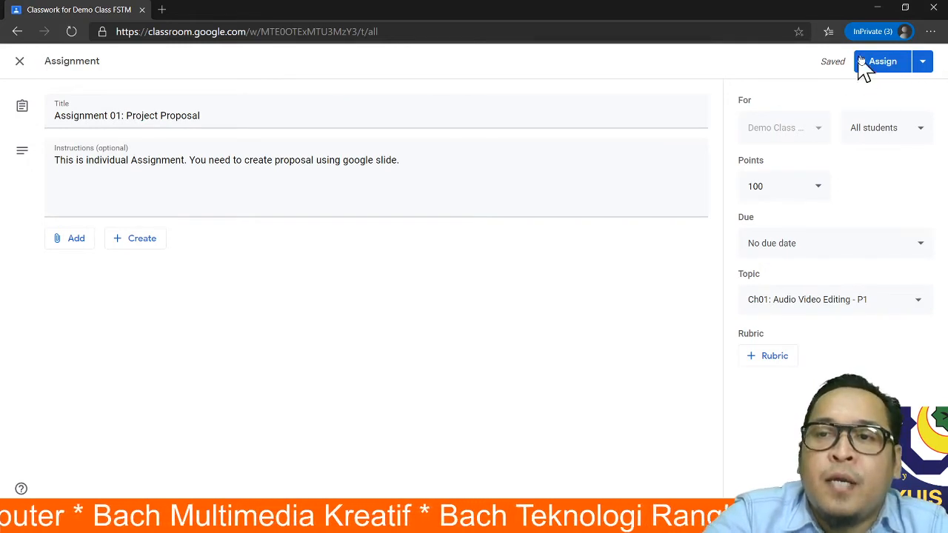
- Use the Assign menu's Schedule option to post Project Proposal on Jun 25, 2020, 8:00 AM
left_click(922, 62)
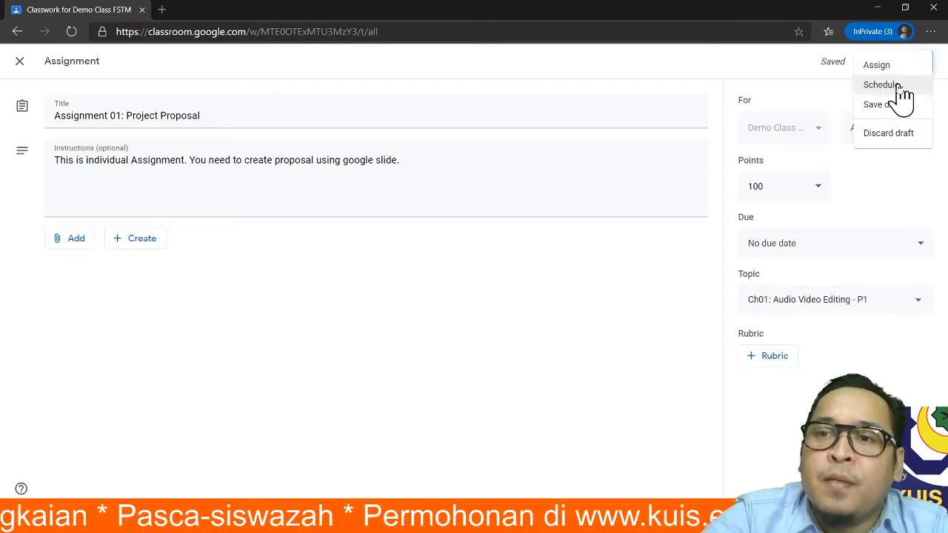
left_click(899, 88)
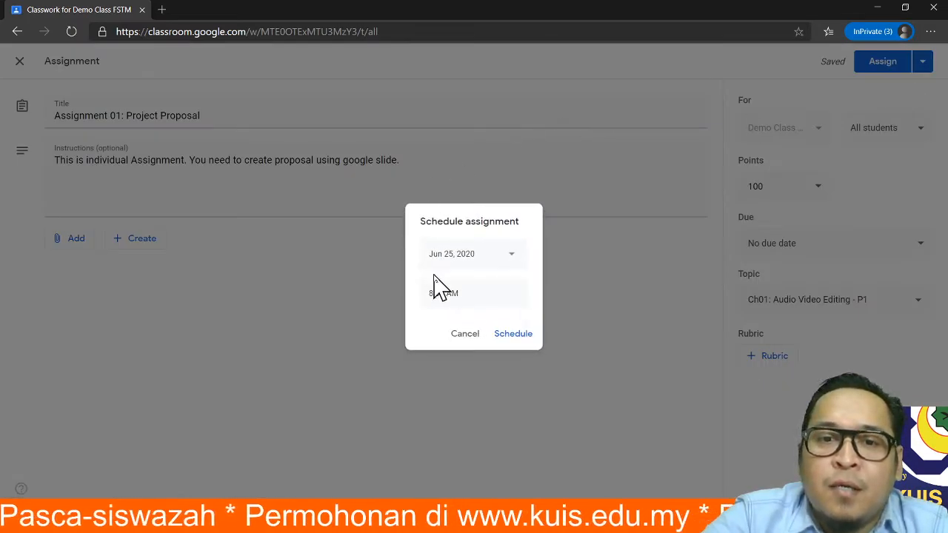
left_click(514, 257)
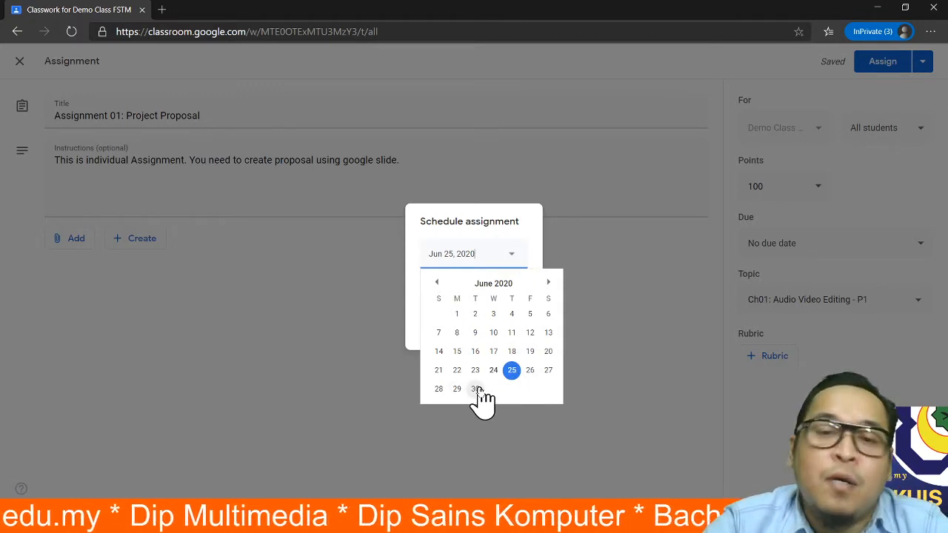
left_click(528, 212)
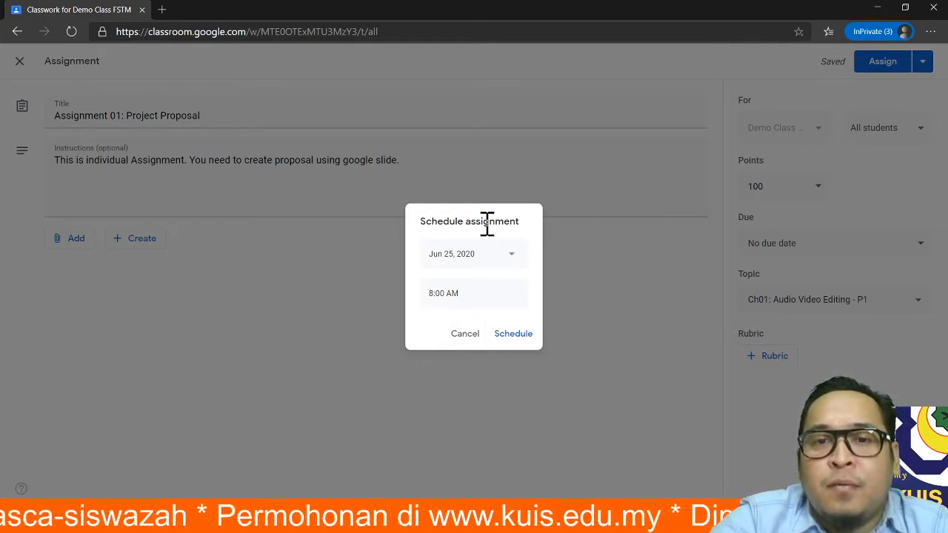
left_click(518, 334)
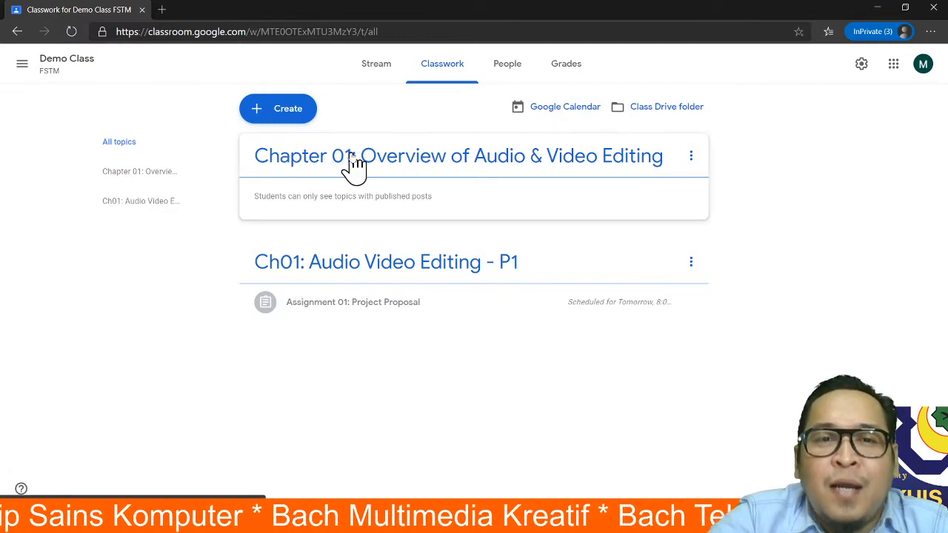
- Change the Ch01: Audio Video Editing - P1 topic's prefix from Ch01 to Ch02 via Rename
left_click(691, 157)
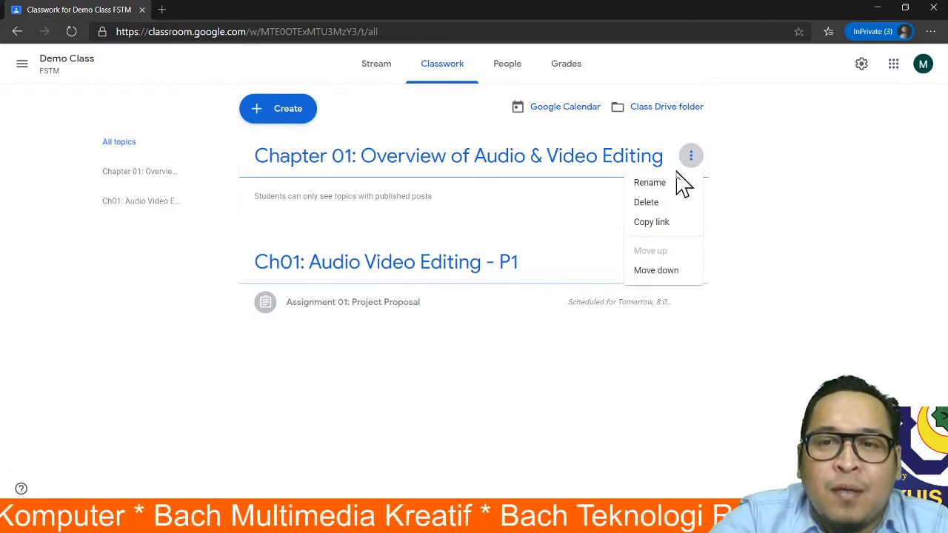
left_click(453, 268)
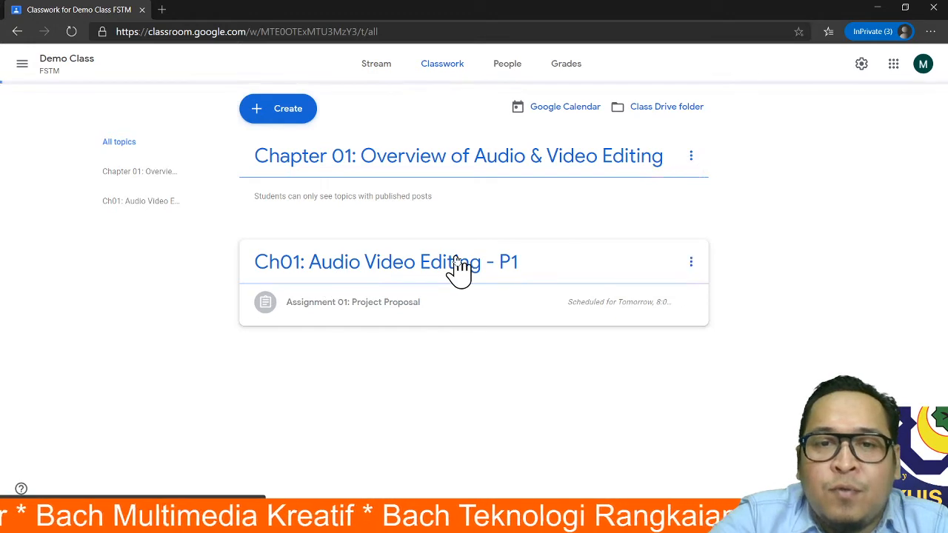
left_click(18, 31)
left_click(691, 262)
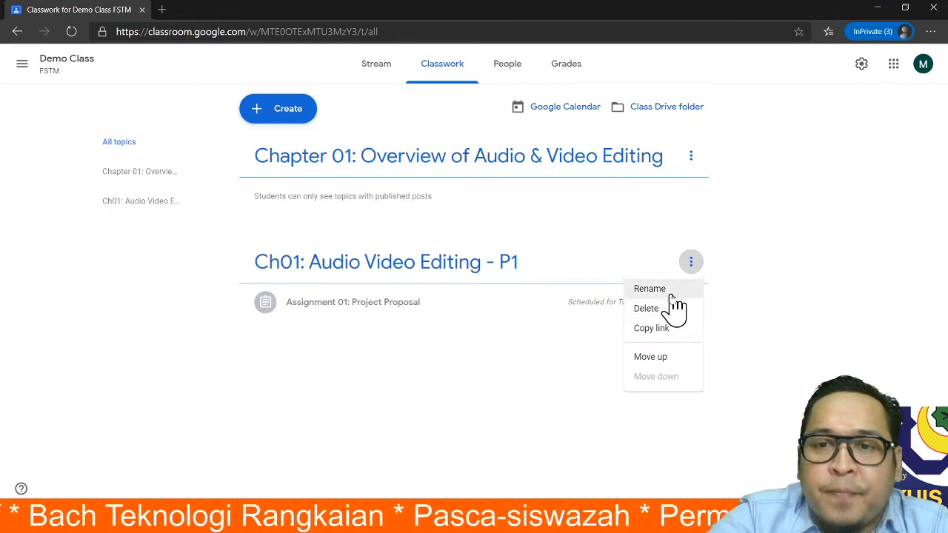
key("Return")
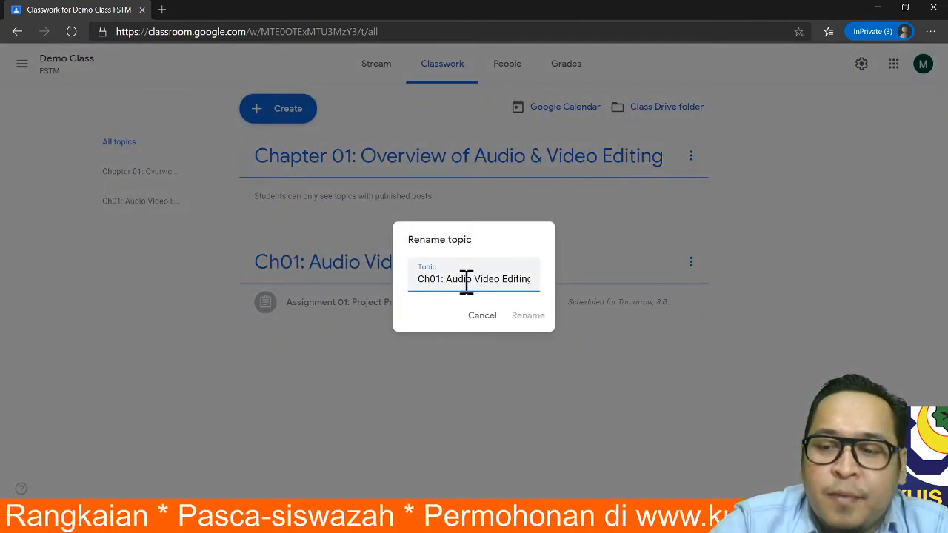
key("BackSpace")
type("2")
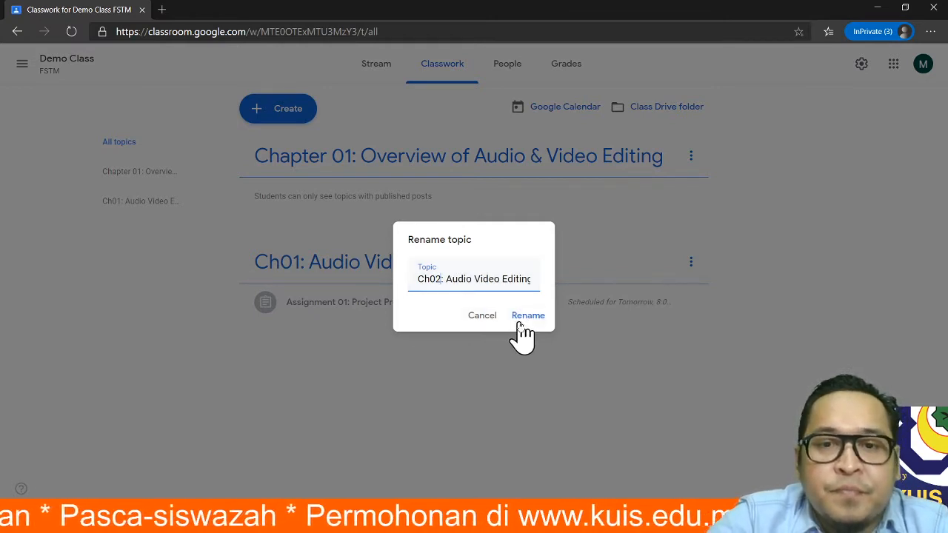
left_click(519, 318)
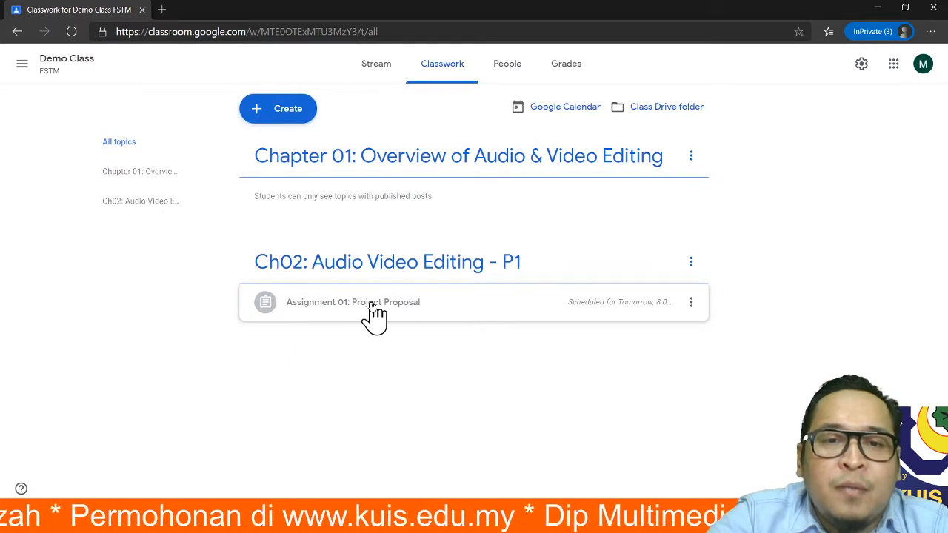
- Drag Assignment 01: Project Proposal up into the Chapter 01: Overview of Audio & Video Editing topic
left_click(335, 300)
left_click_drag(334, 299, 352, 185)
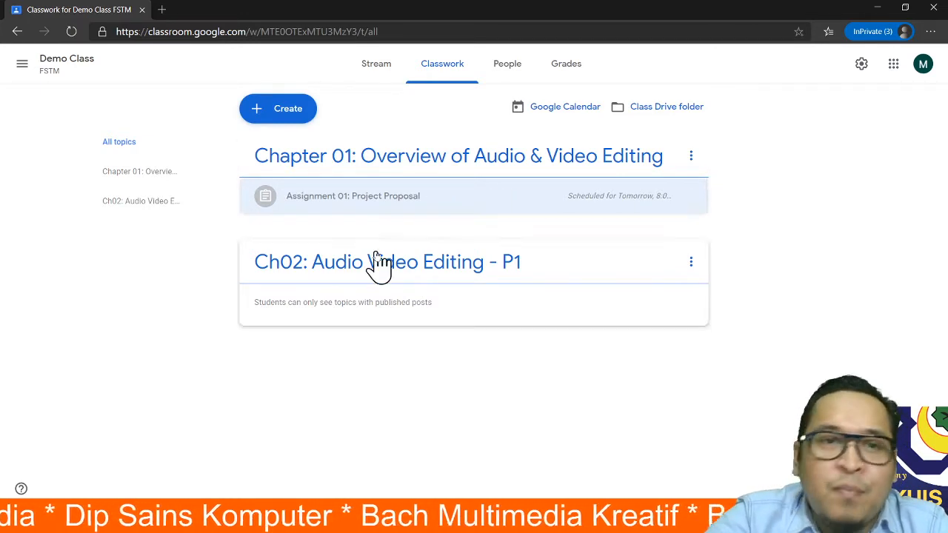
left_click(289, 111)
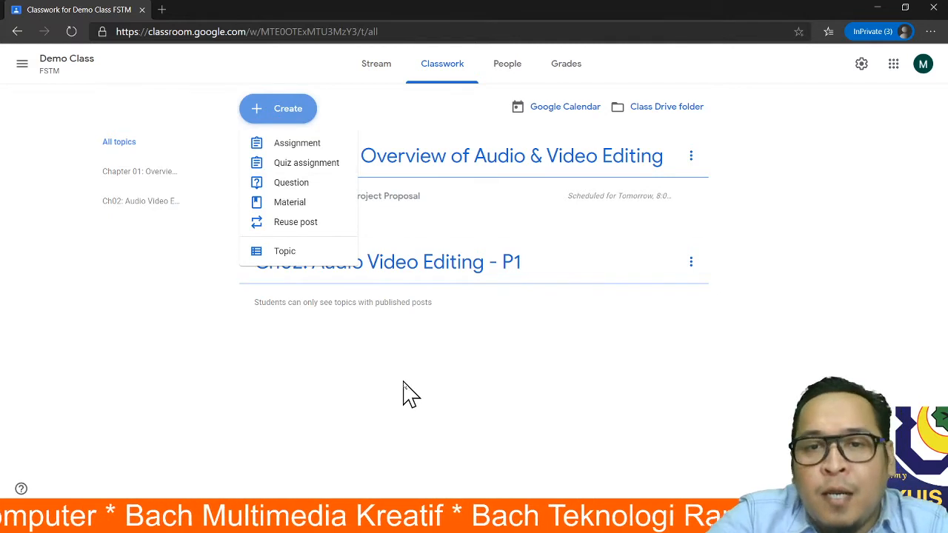
left_click(725, 358)
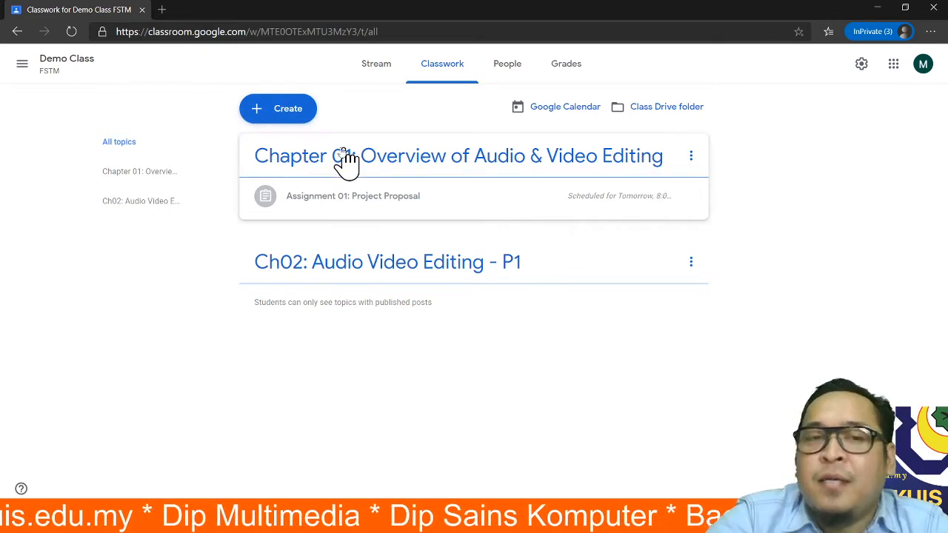
- Create and post a material titled 'Notes' with no attachment, then drag it under Chapter 01
left_click(272, 111)
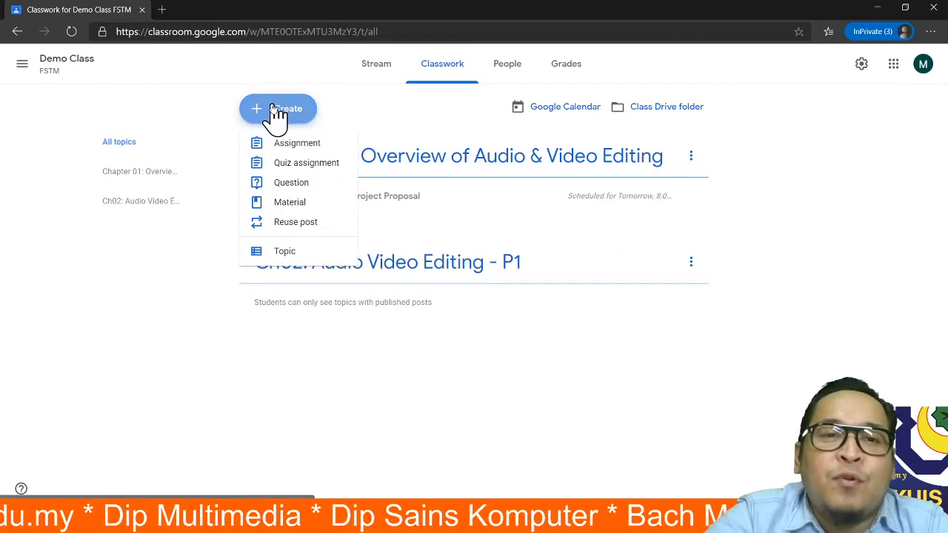
left_click(292, 207)
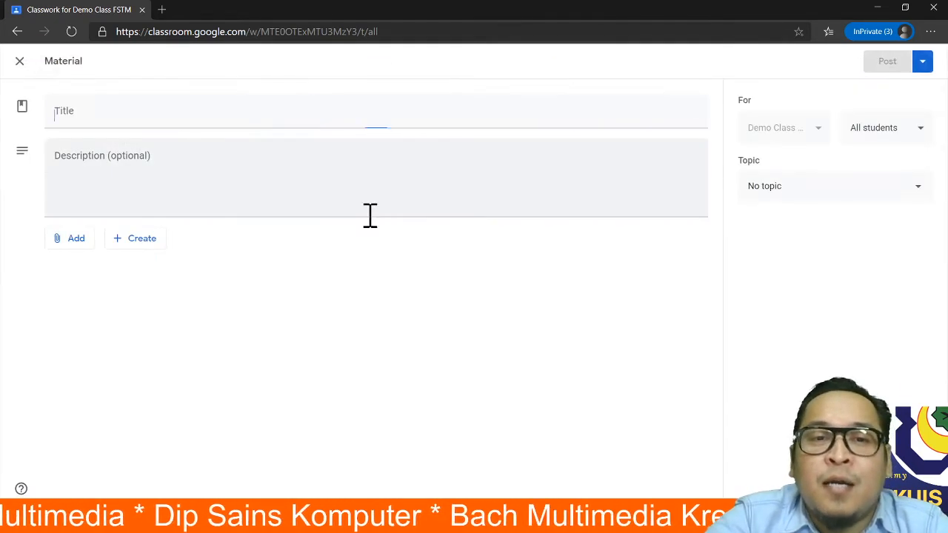
type("Notes")
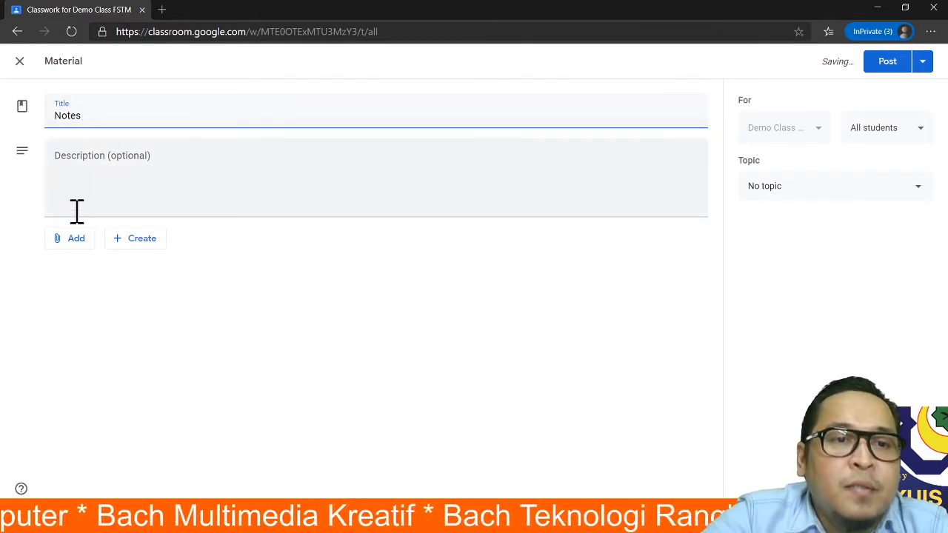
left_click(74, 240)
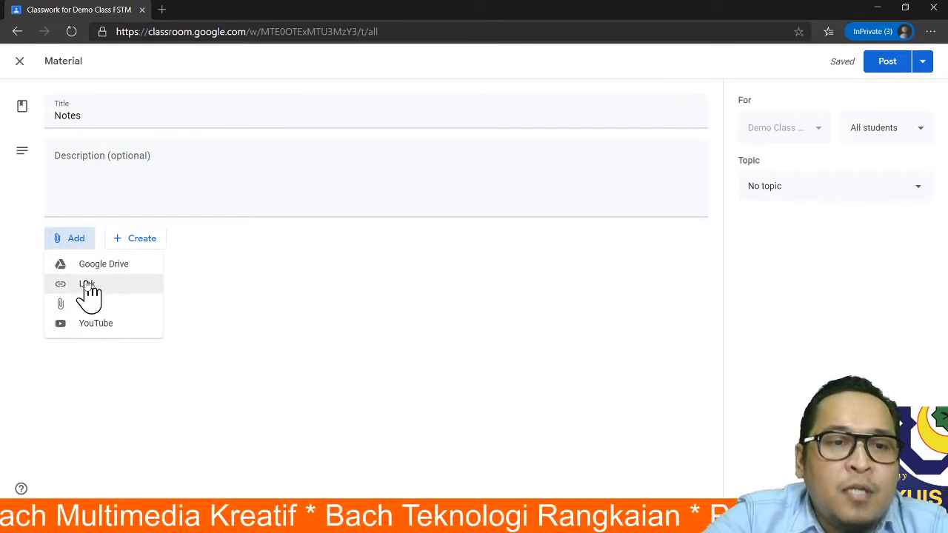
left_click(215, 308)
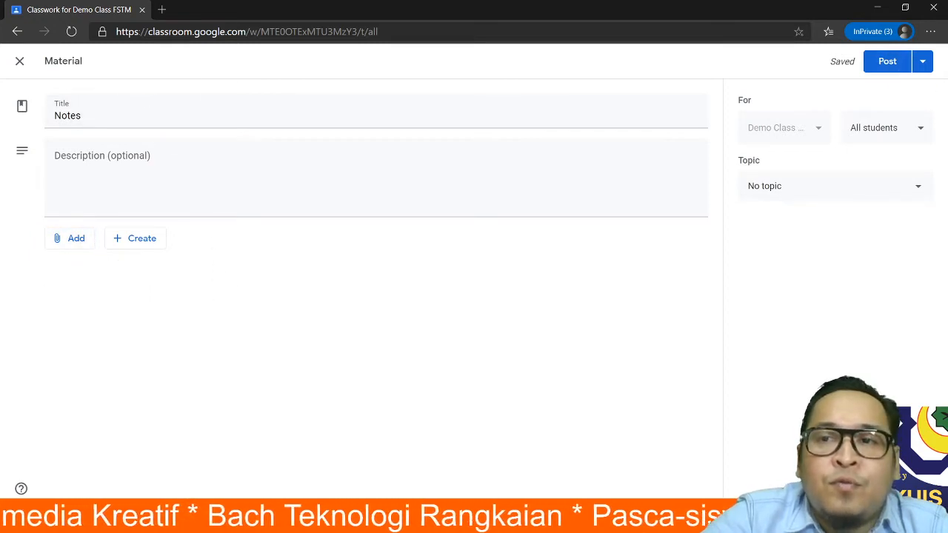
left_click(877, 63)
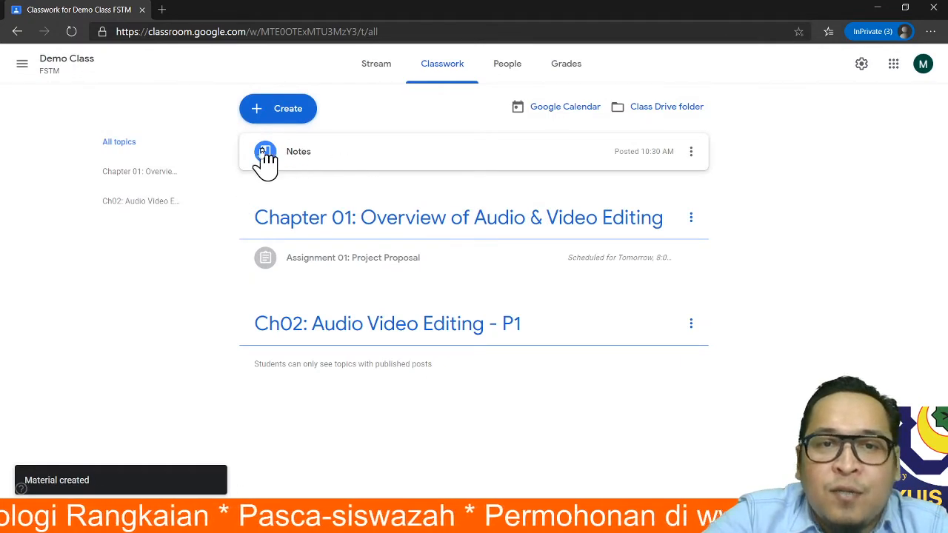
left_click_drag(282, 169, 332, 275)
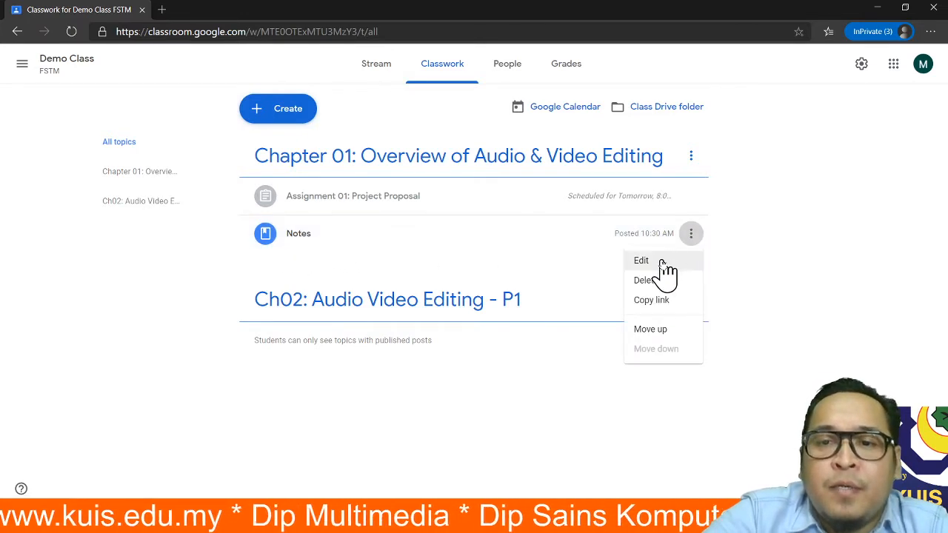
- Edit the Notes material's title to 'Notes Chapter 01' and save it
left_click(661, 264)
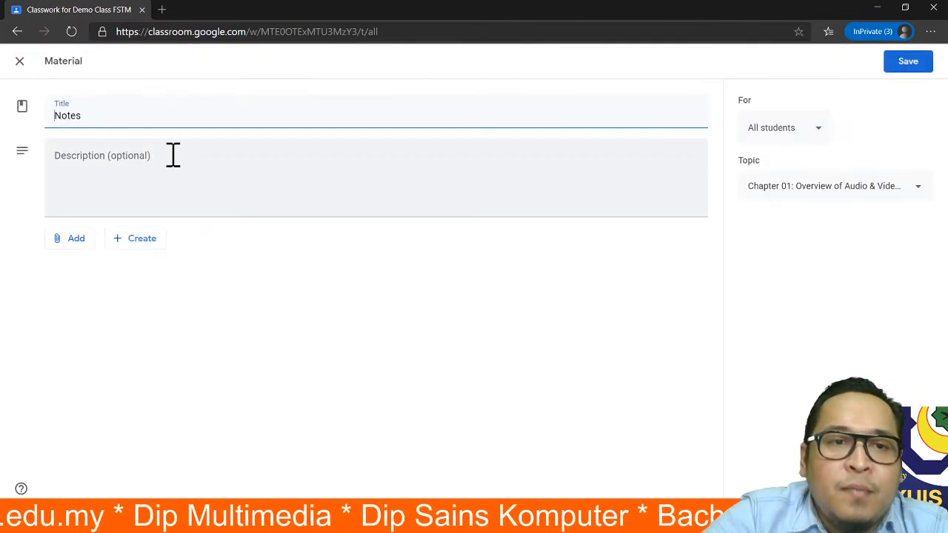
left_click(166, 112)
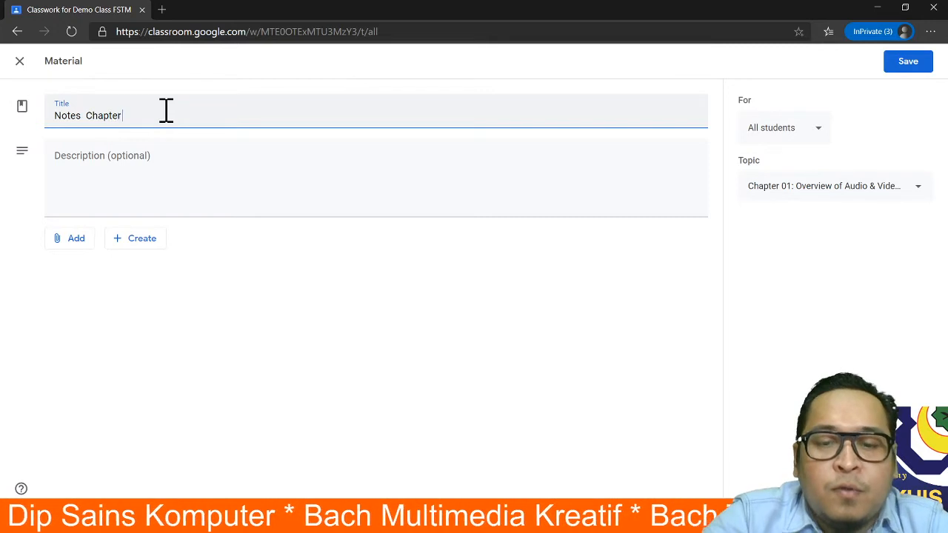
left_click(899, 65)
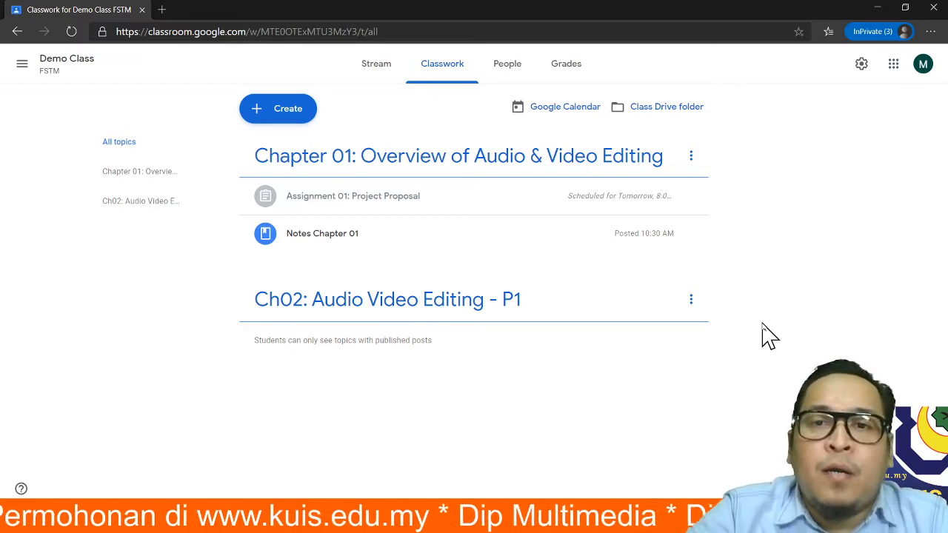
- From the Stream tab, share the announcement 'Welcome to Demo Class' with the class
left_click(508, 68)
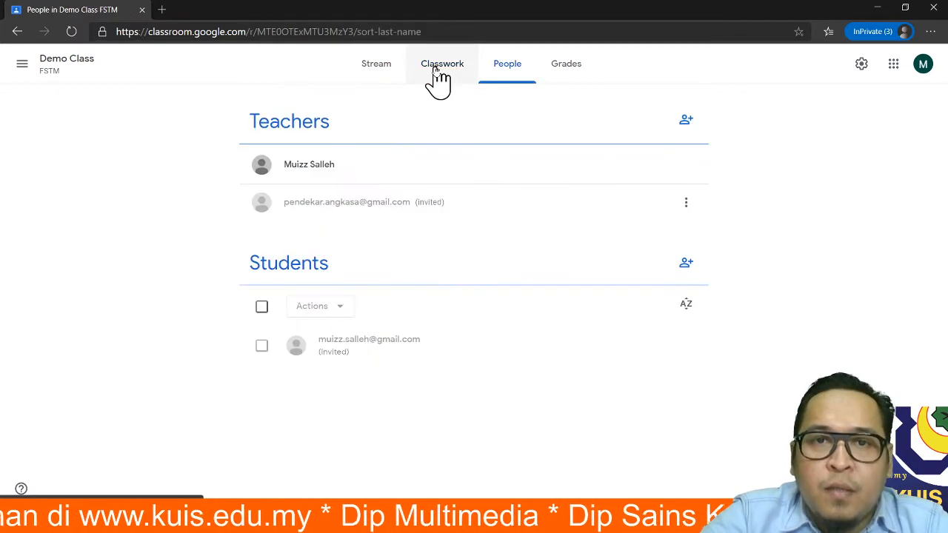
left_click(437, 74)
left_click(385, 68)
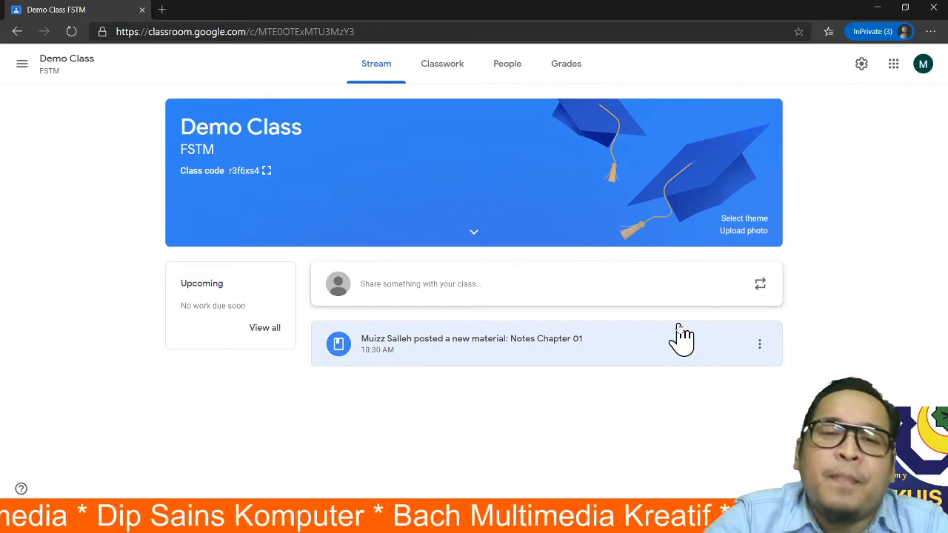
left_click(428, 291)
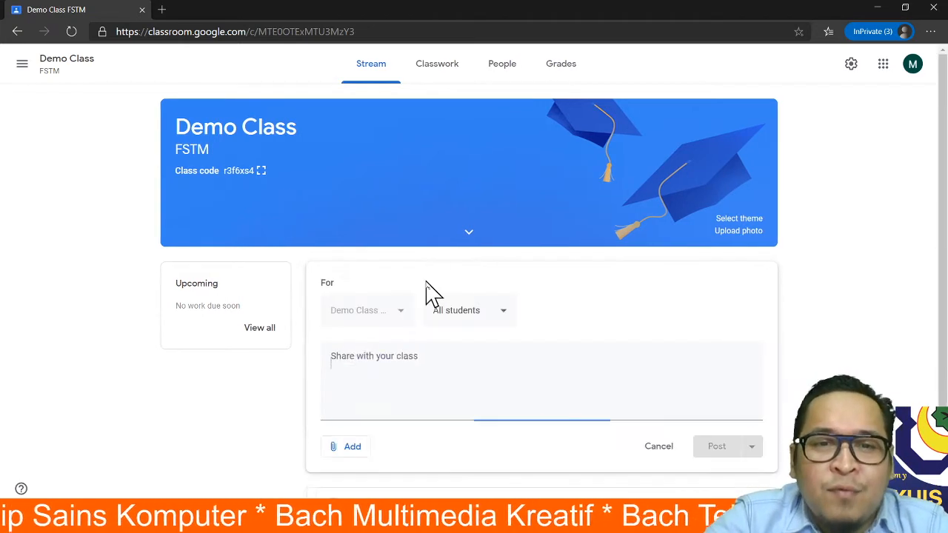
scroll(737, 326, "down", 1)
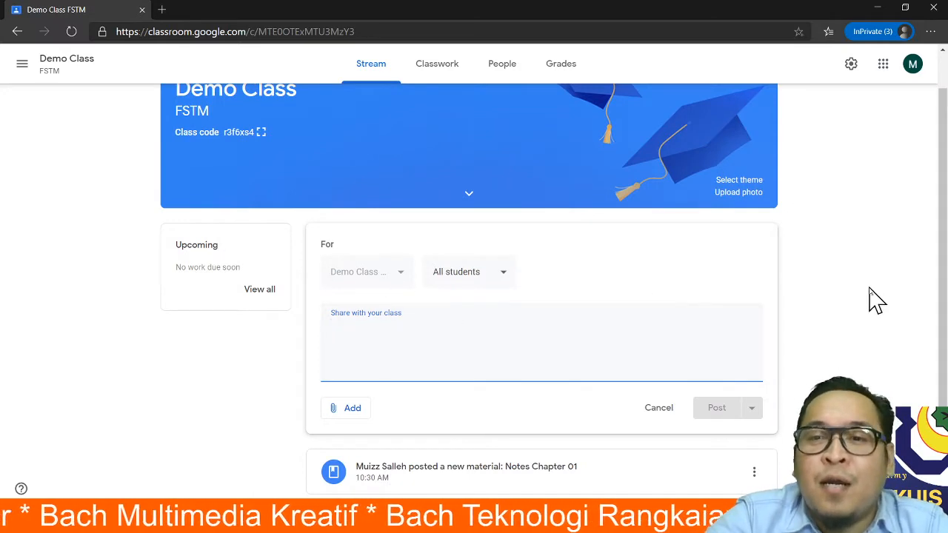
left_click(833, 300)
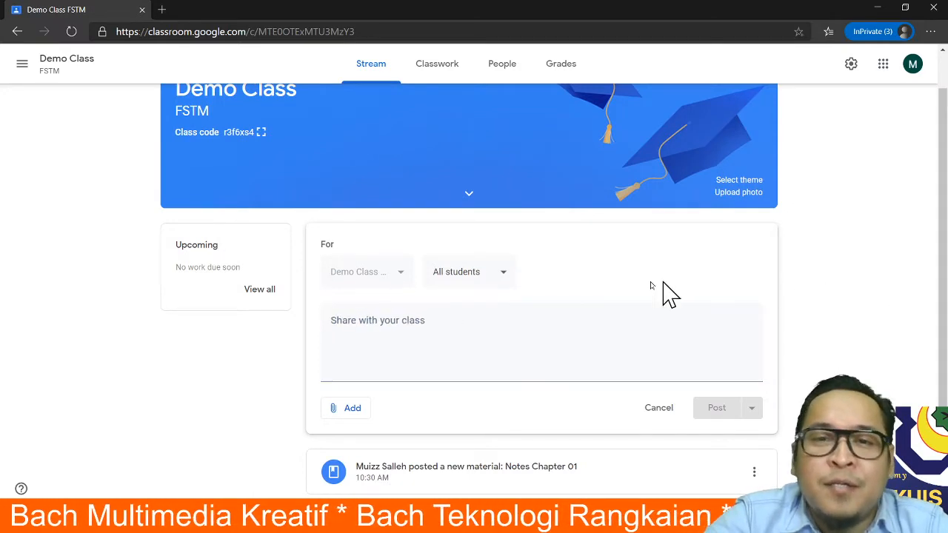
left_click(378, 74)
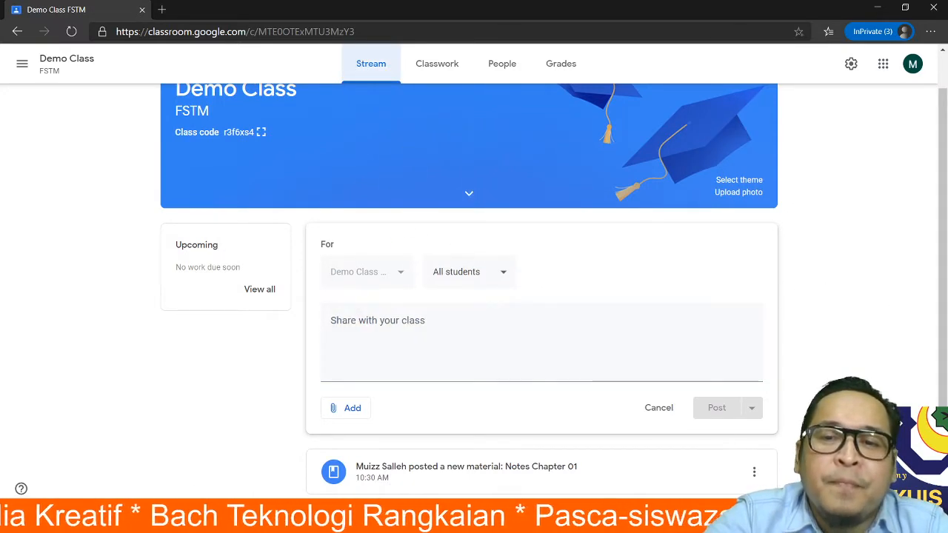
left_click(833, 299)
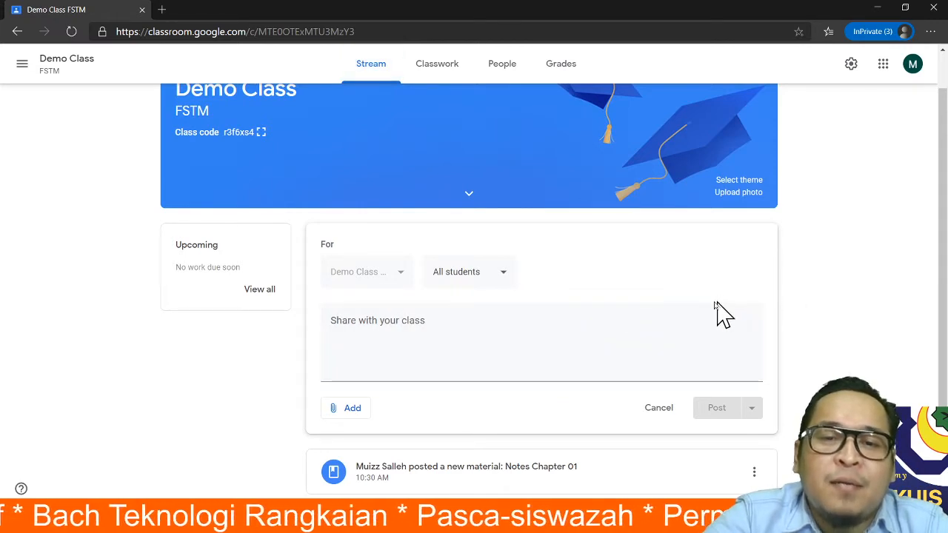
left_click(370, 322)
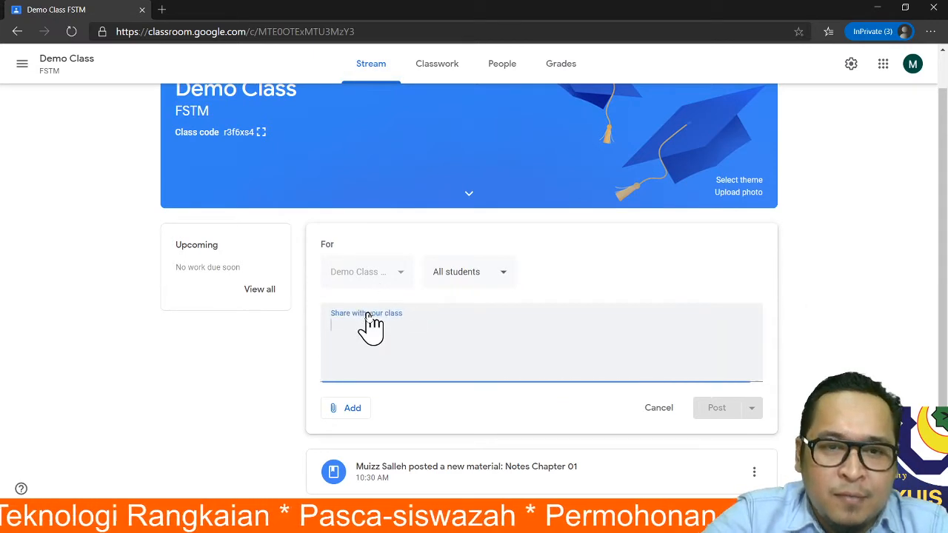
type("Welcome to Demo Class")
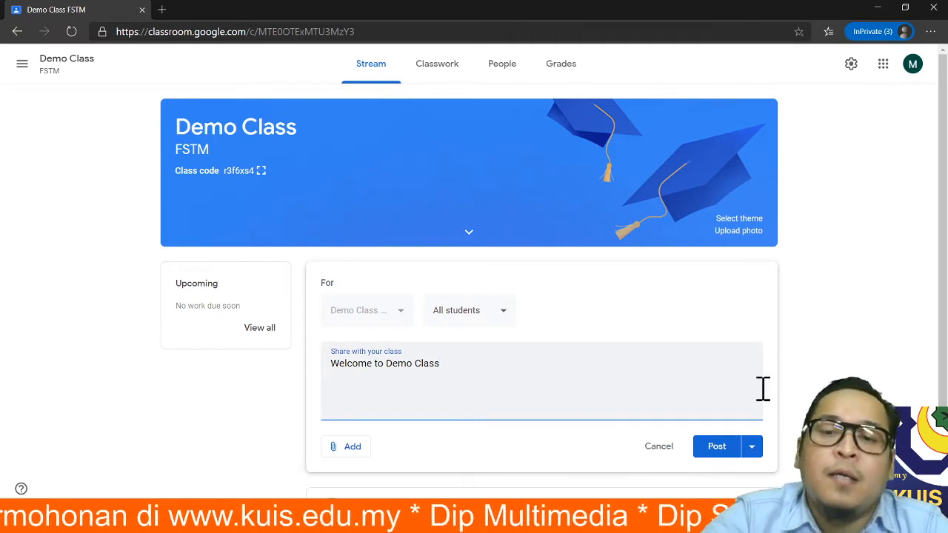
left_click(716, 449)
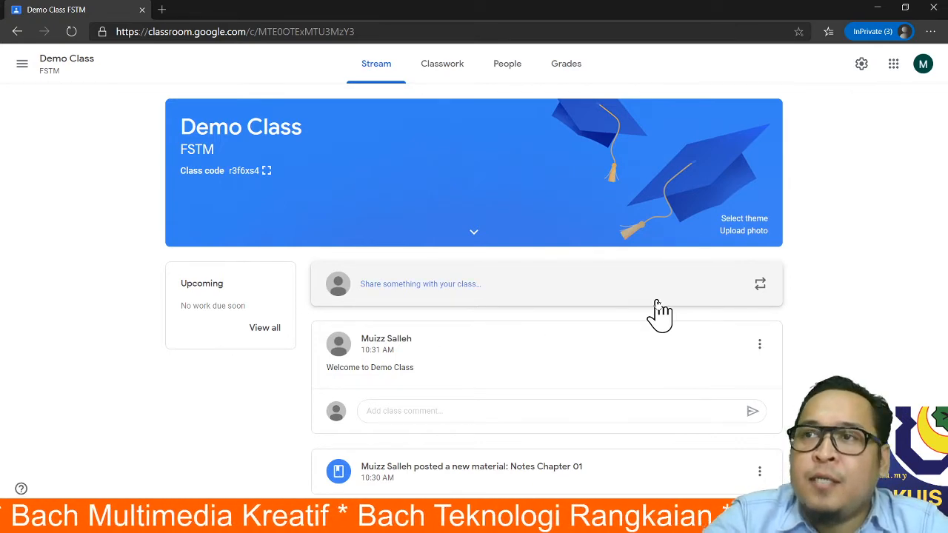
- Switch to Quickstart GoogleClassroom.pdf and scroll to page 5, the Tips & Tricks slide
key("alt+Tab")
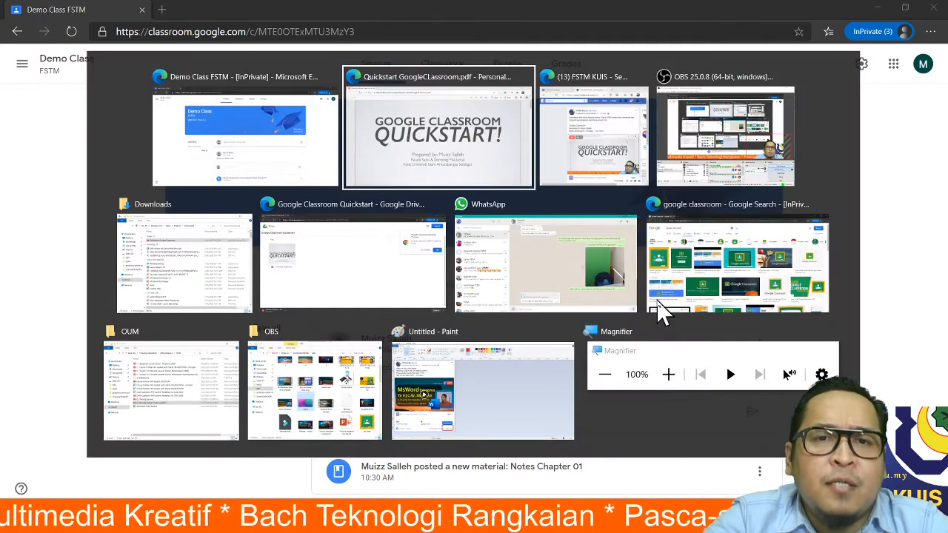
scroll(635, 298, "down", 5)
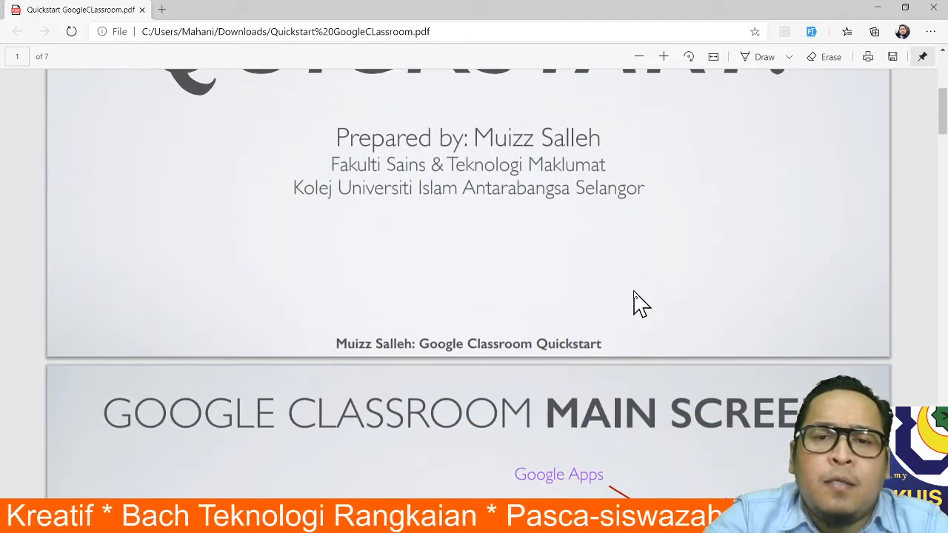
scroll(634, 296, "down", 5)
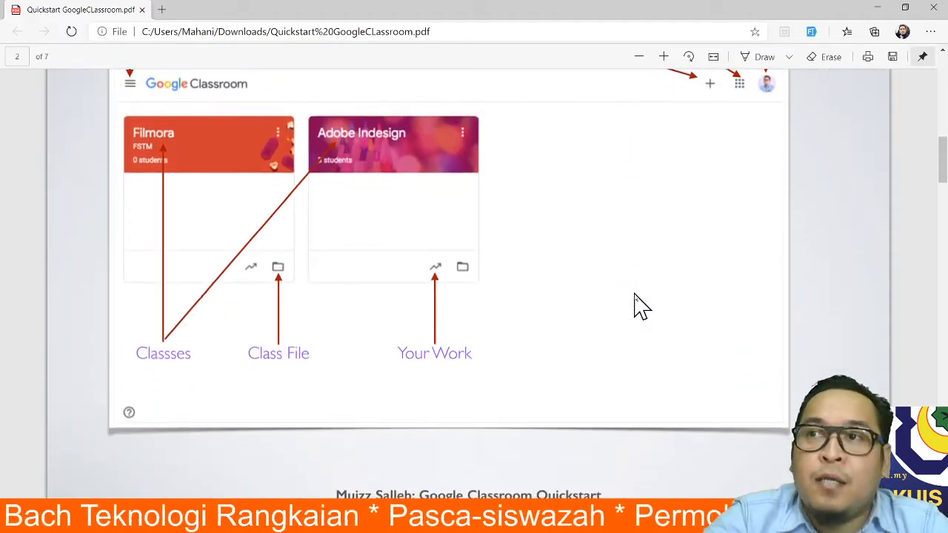
scroll(635, 297, "down", 5)
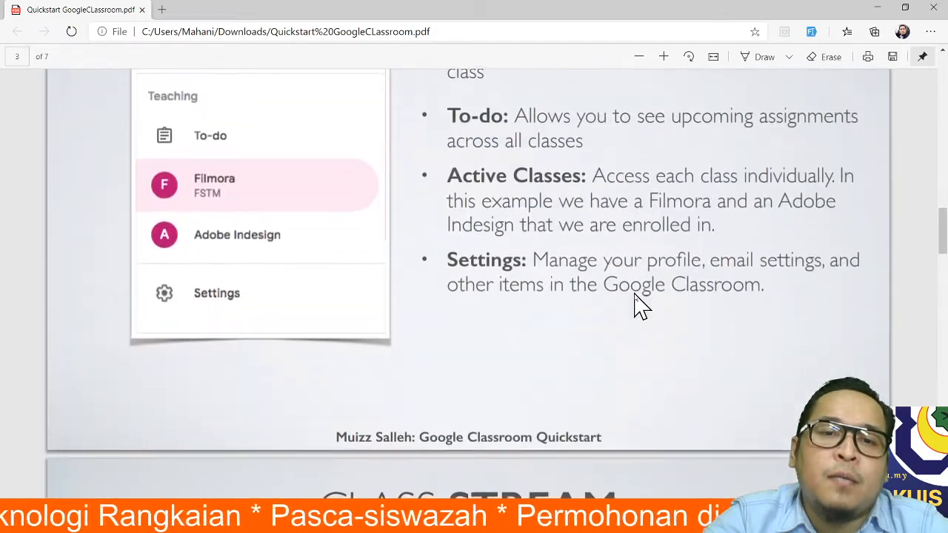
scroll(635, 299, "down", 8)
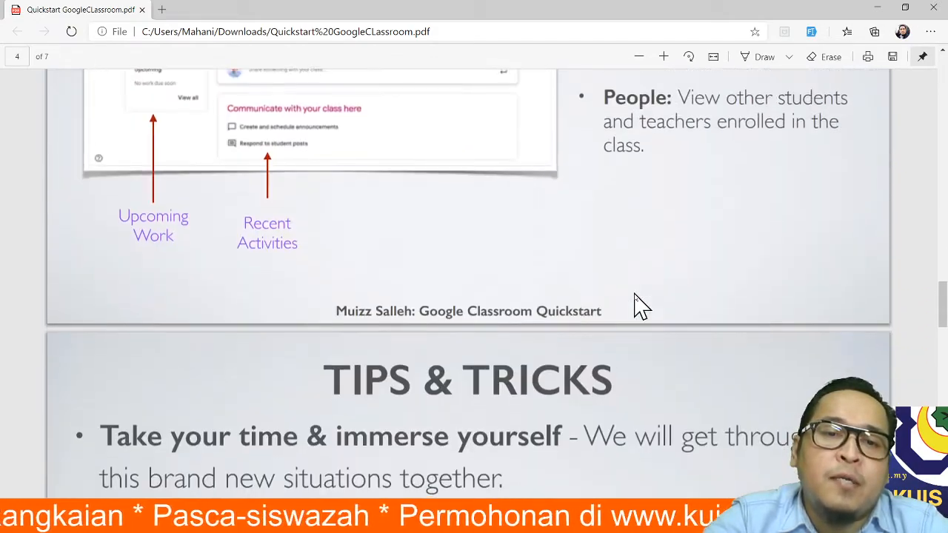
scroll(635, 298, "down", 4)
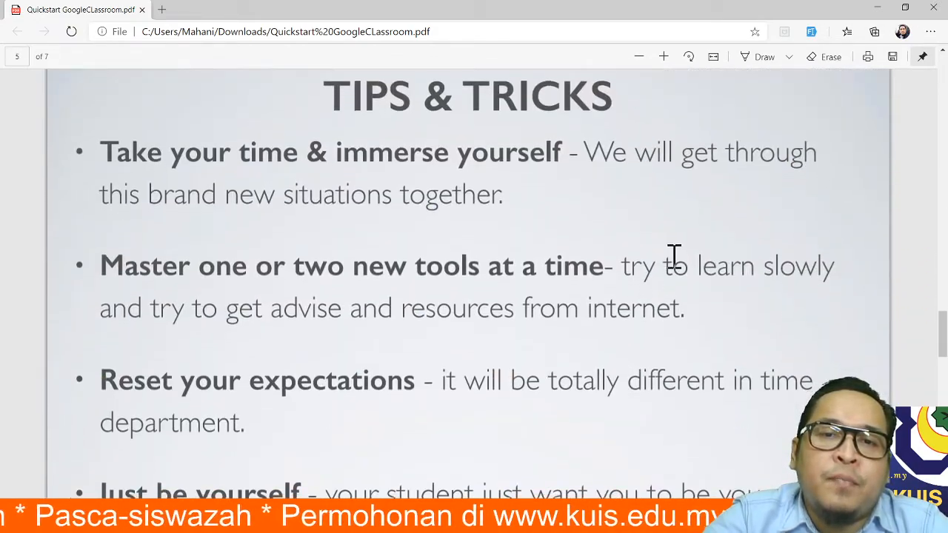
scroll(672, 256, "up", 3)
scroll(674, 256, "down", 4)
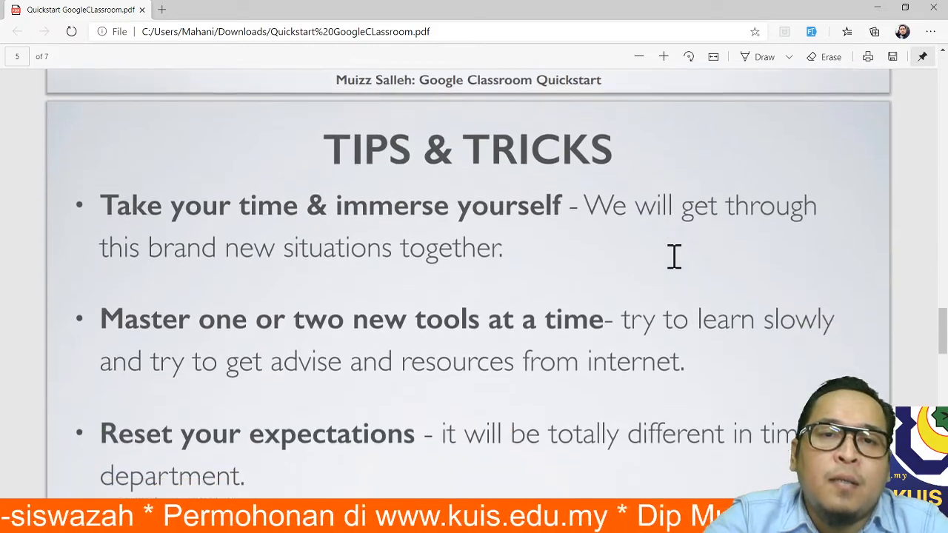
scroll(674, 257, "up", 2)
scroll(674, 256, "down", 2)
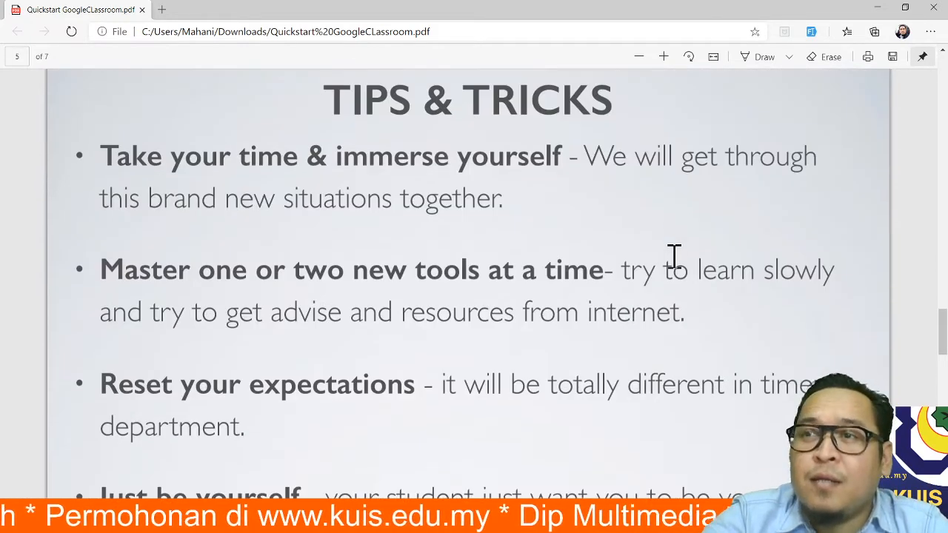